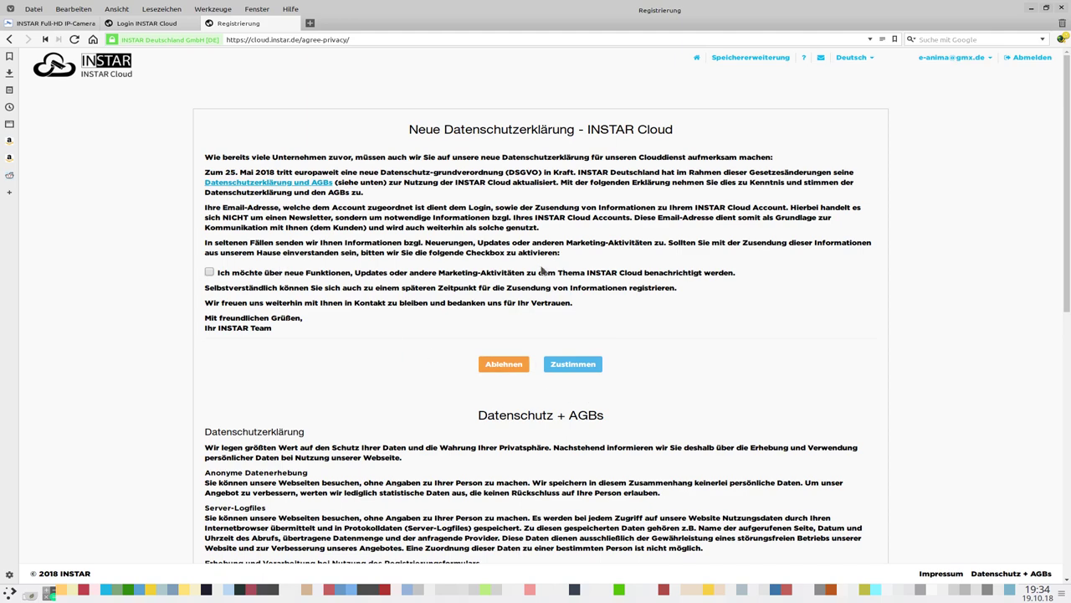
- Read through the new privacy statement and terms on the registration page and agree to them
{"action": "scroll", "coordinate": [411, 372], "scroll_direction": "down", "scroll_amount": 2}
{"action": "scroll", "coordinate": [411, 371], "scroll_direction": "down", "scroll_amount": 10}
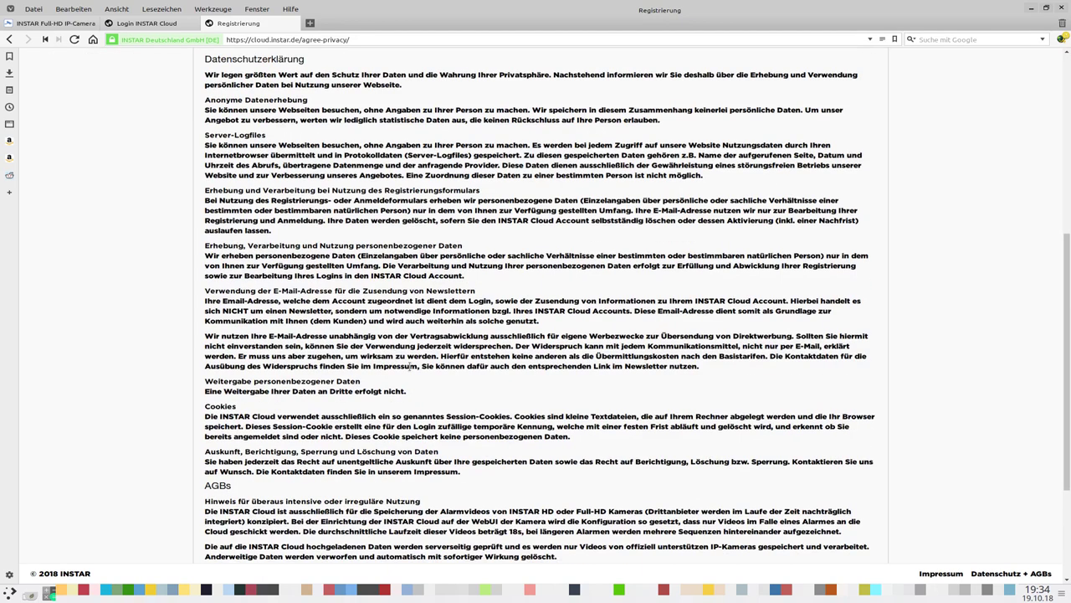
{"action": "scroll", "coordinate": [410, 368], "scroll_direction": "up", "scroll_amount": 12}
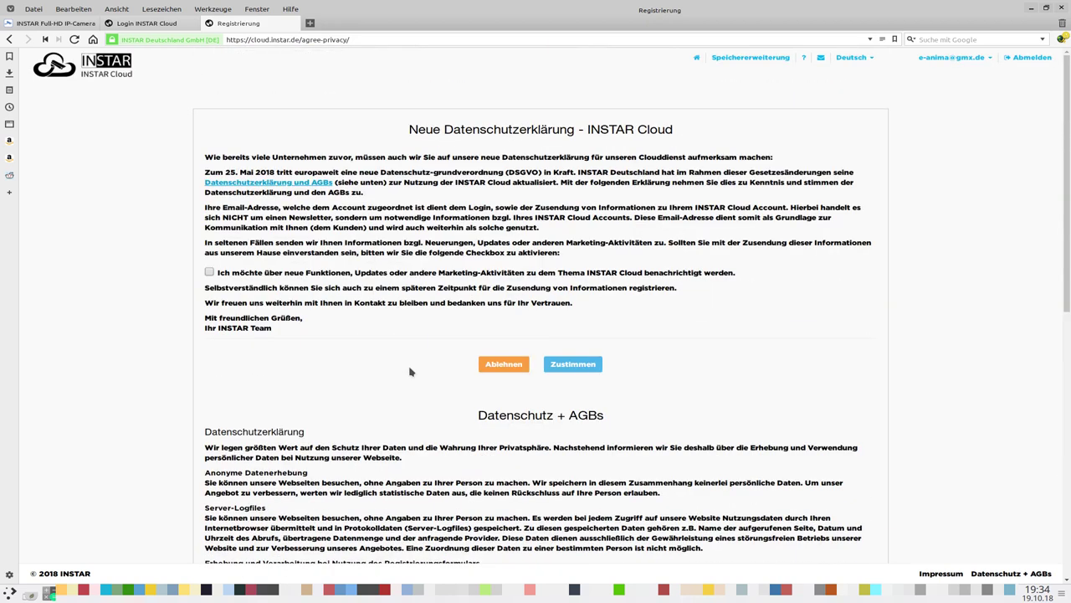
{"action": "left_click", "coordinate": [584, 367]}
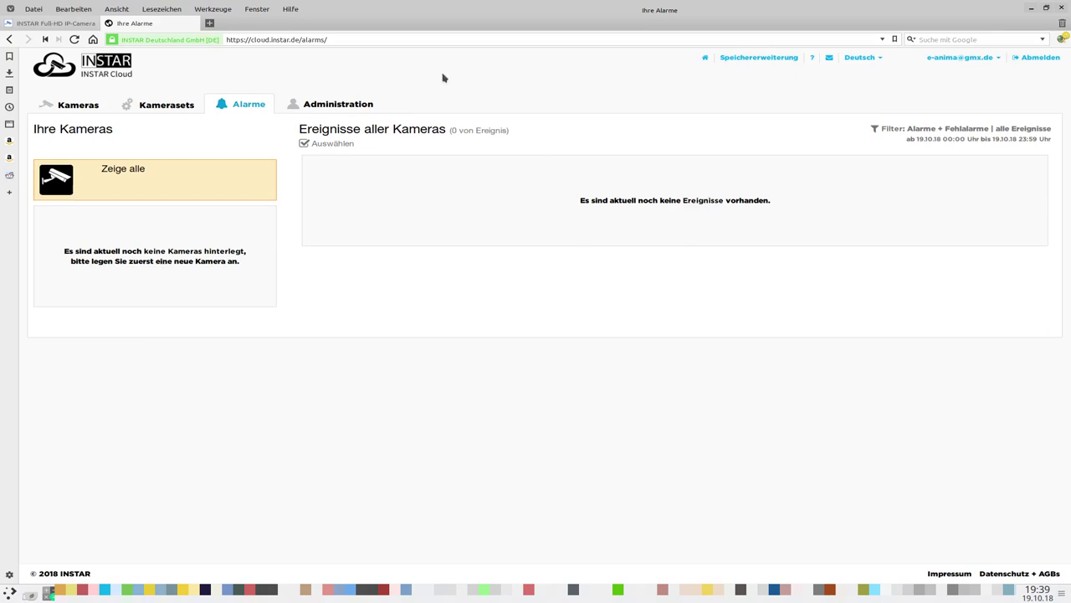
- Check the account's remaining runtime in the storage plan administration and look at the shop's cloud storage extension offers
{"action": "left_click", "coordinate": [332, 107]}
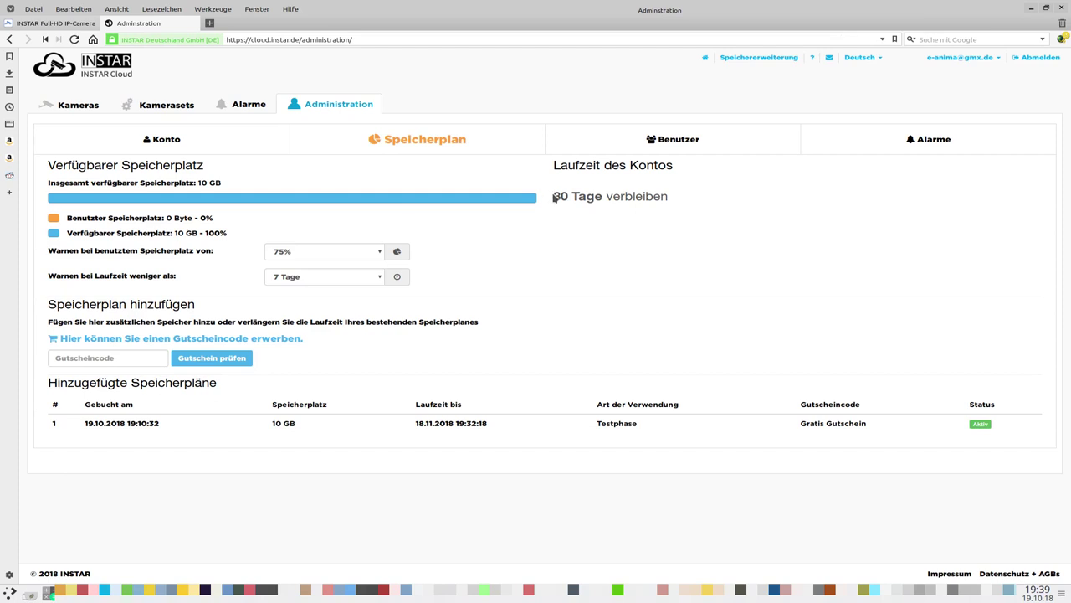
{"action": "left_click_drag", "start_coordinate": [551, 197], "coordinate": [664, 198]}
{"action": "left_click", "coordinate": [684, 200]}
{"action": "left_click", "coordinate": [752, 59]}
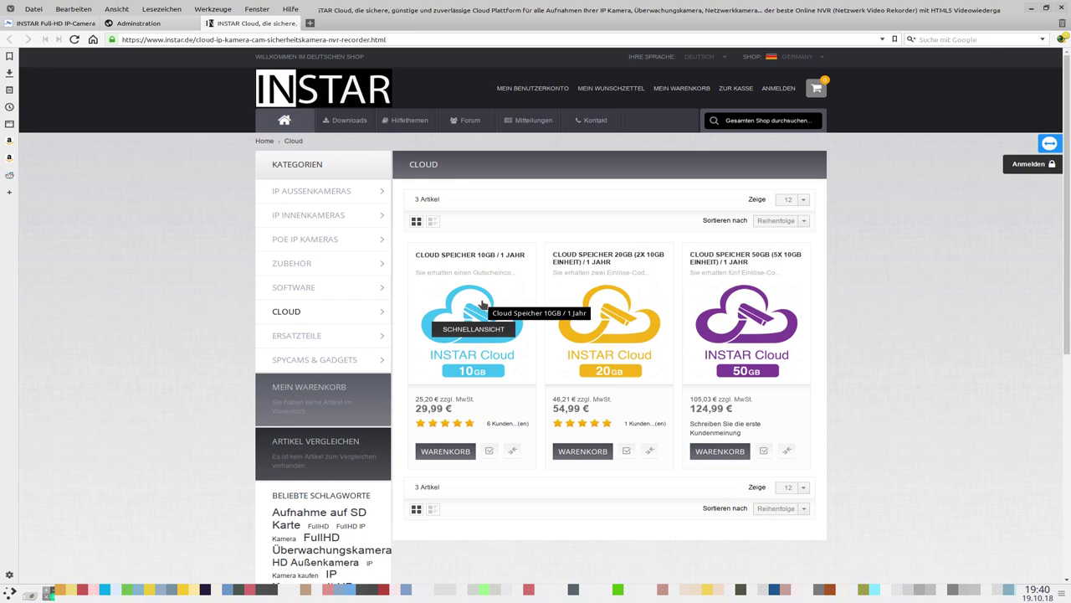
{"action": "left_click", "coordinate": [153, 28]}
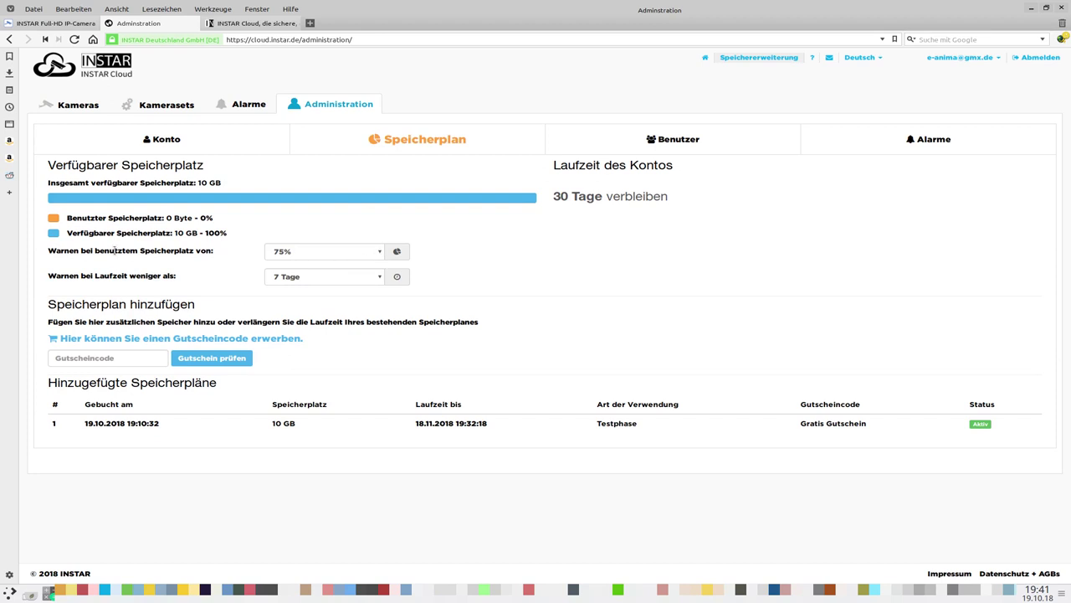
- Examine the warning thresholds for used storage and remaining runtime, leaving them at 75% and 7 Tage, and the voucher code entry
{"action": "left_click", "coordinate": [331, 255]}
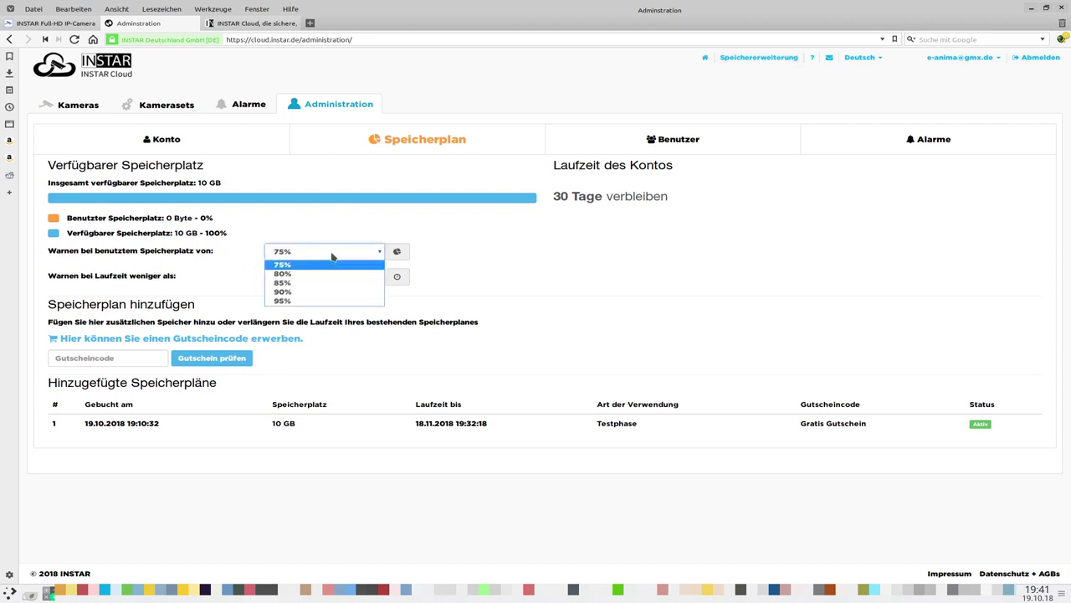
{"action": "left_click", "coordinate": [331, 256]}
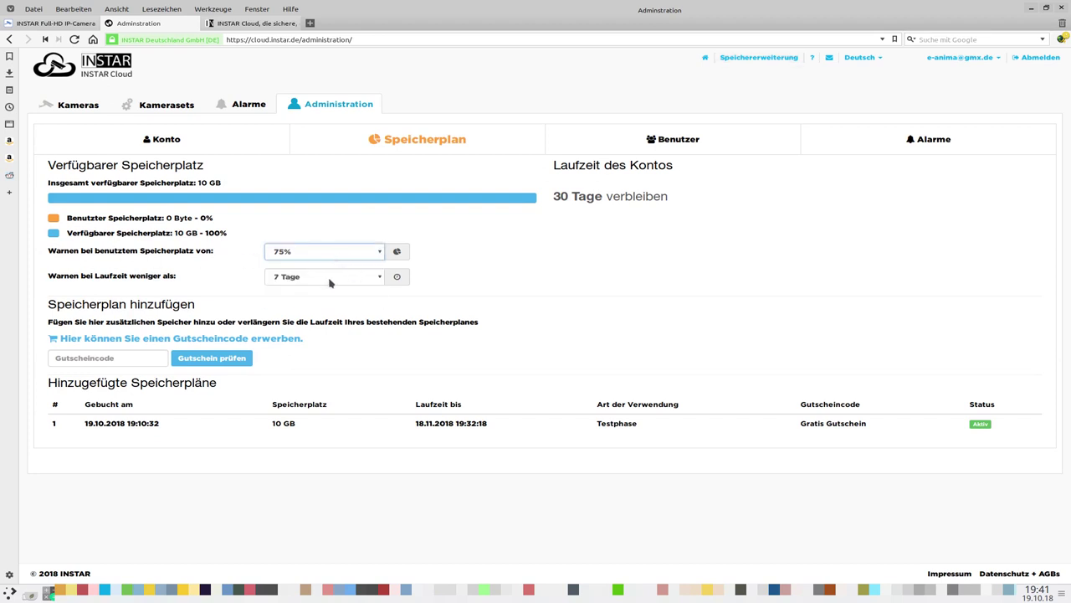
{"action": "left_click", "coordinate": [329, 282]}
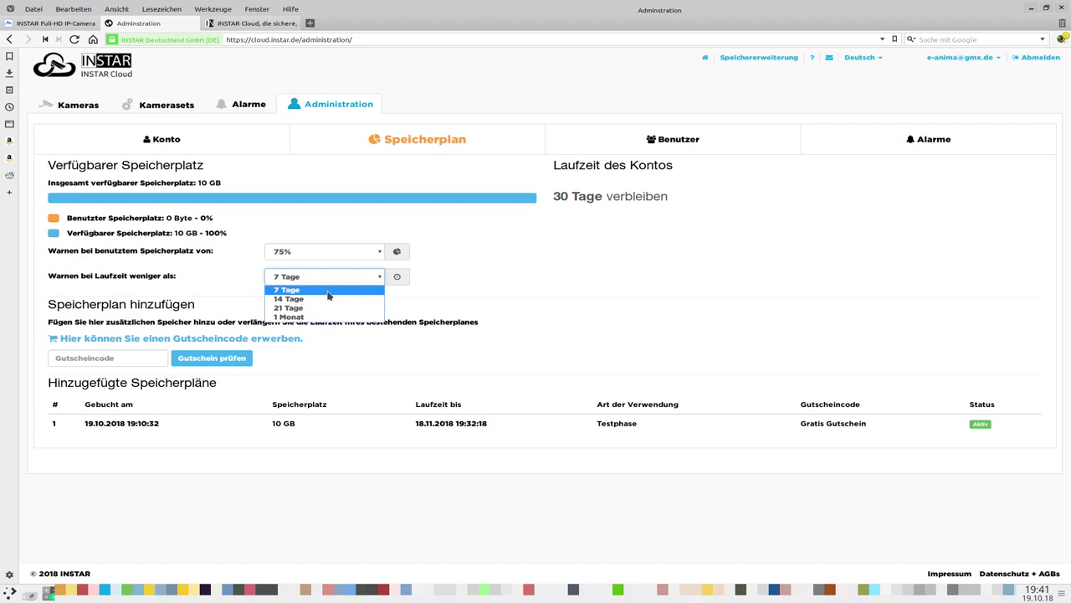
{"action": "left_click", "coordinate": [328, 293]}
{"action": "left_click", "coordinate": [93, 360]}
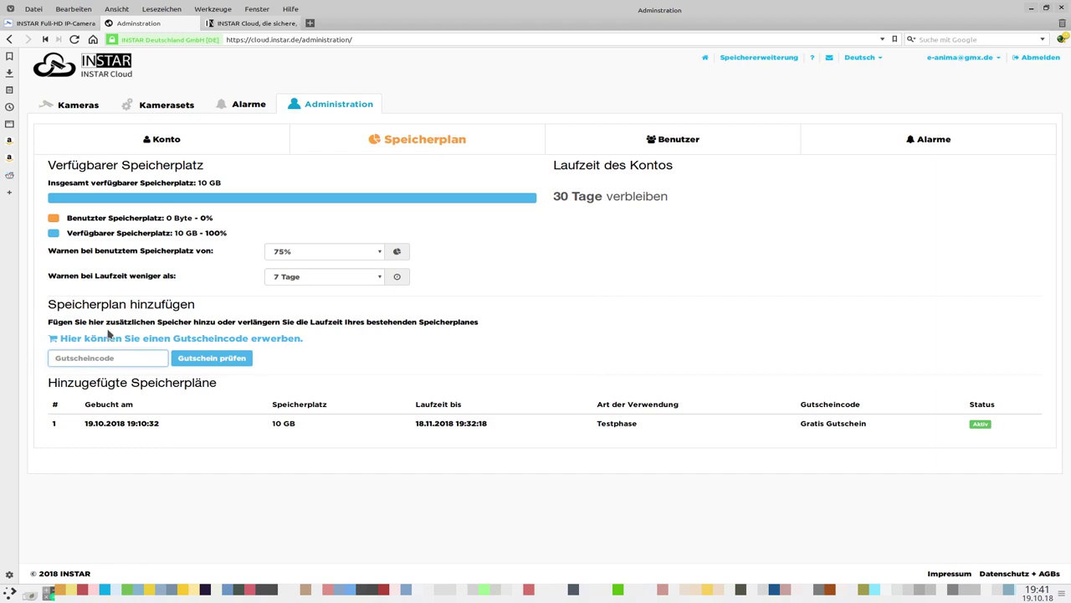
- Add a new camera named "instar 8015" of type INSTAR Full HD Kamera with false alarm detection set to Aktiviert
{"action": "left_click", "coordinate": [61, 111]}
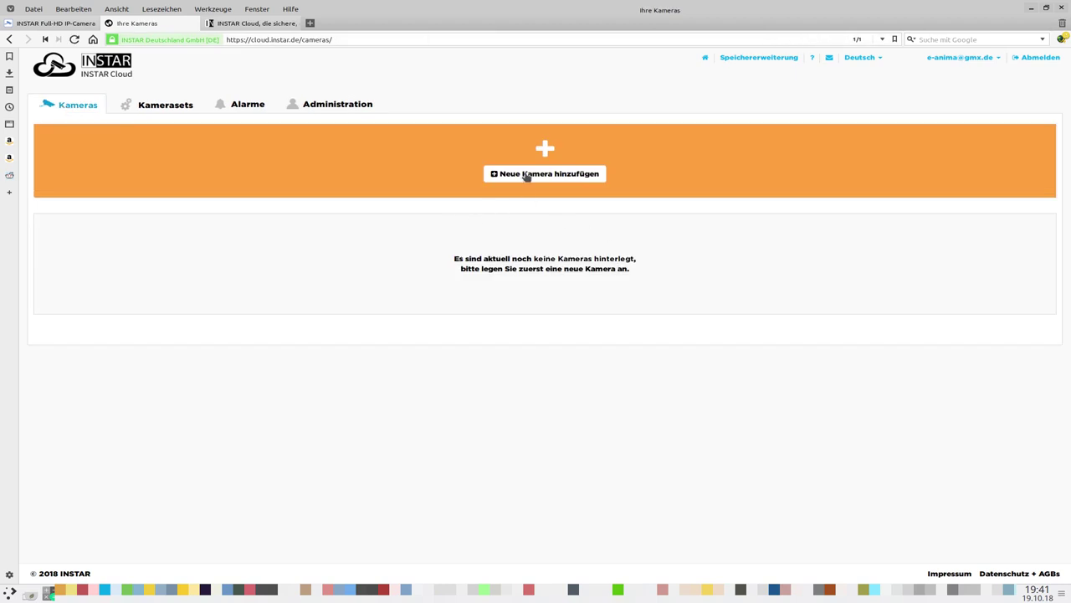
{"action": "left_click", "coordinate": [526, 176]}
{"action": "left_click", "coordinate": [487, 144]}
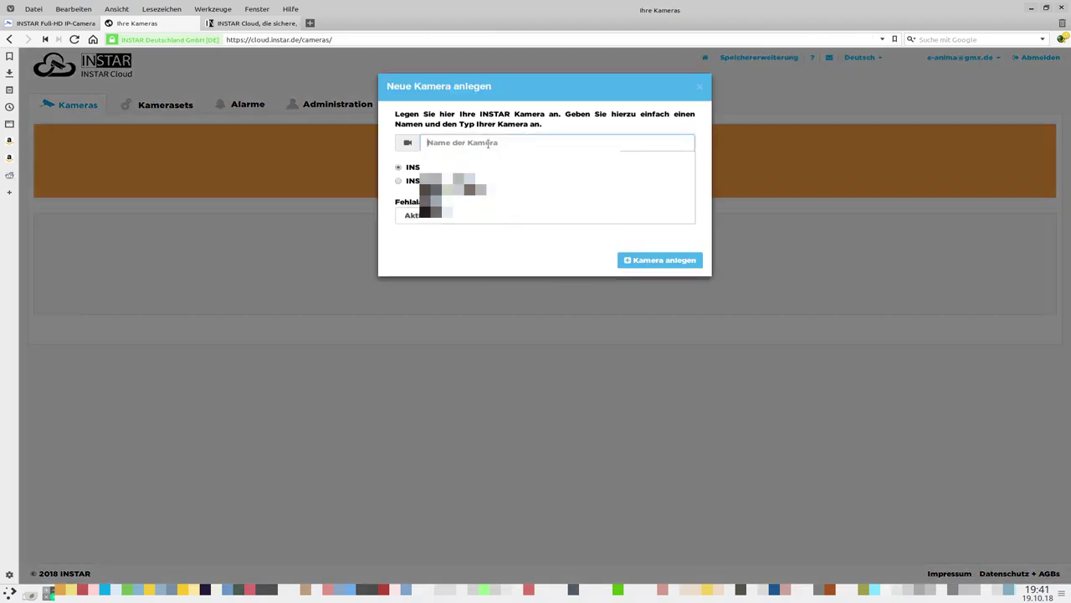
{"action": "type", "text": "instar "}
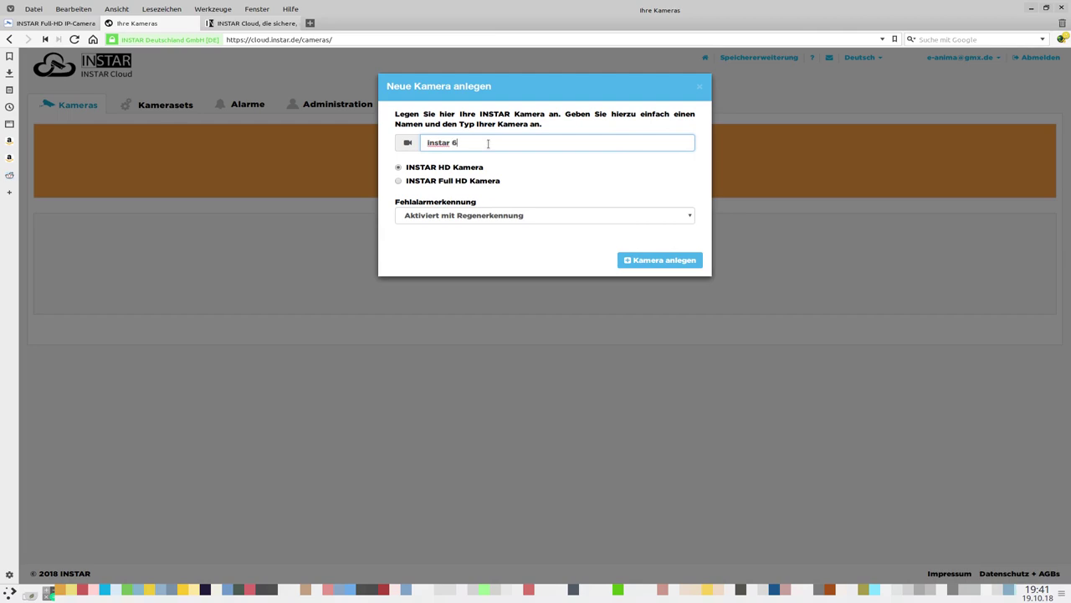
{"action": "type", "text": "8015"}
{"action": "left_click", "coordinate": [415, 180]}
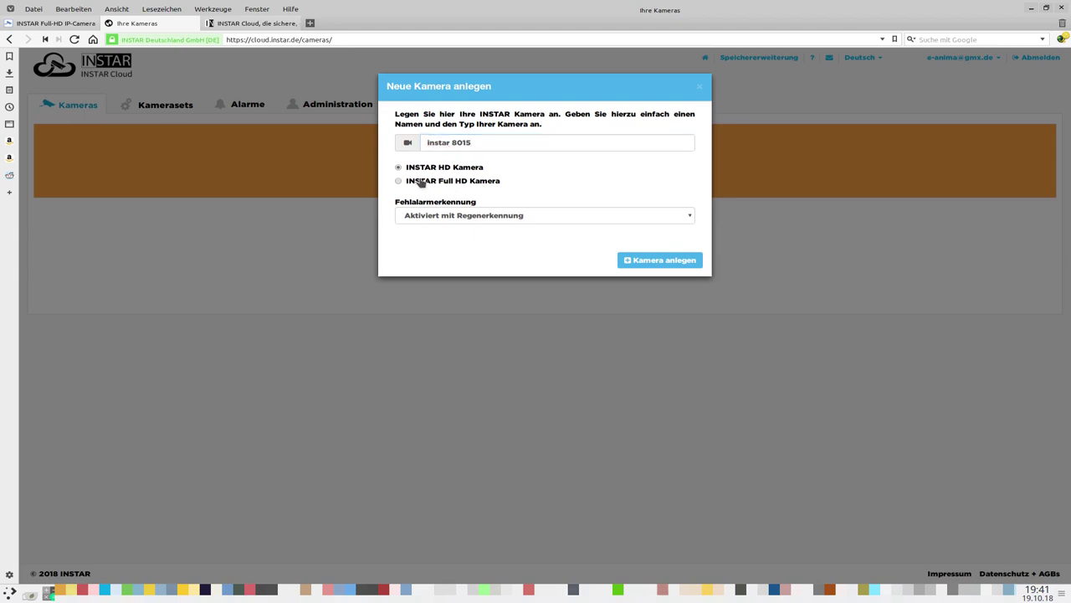
{"action": "left_click", "coordinate": [585, 219]}
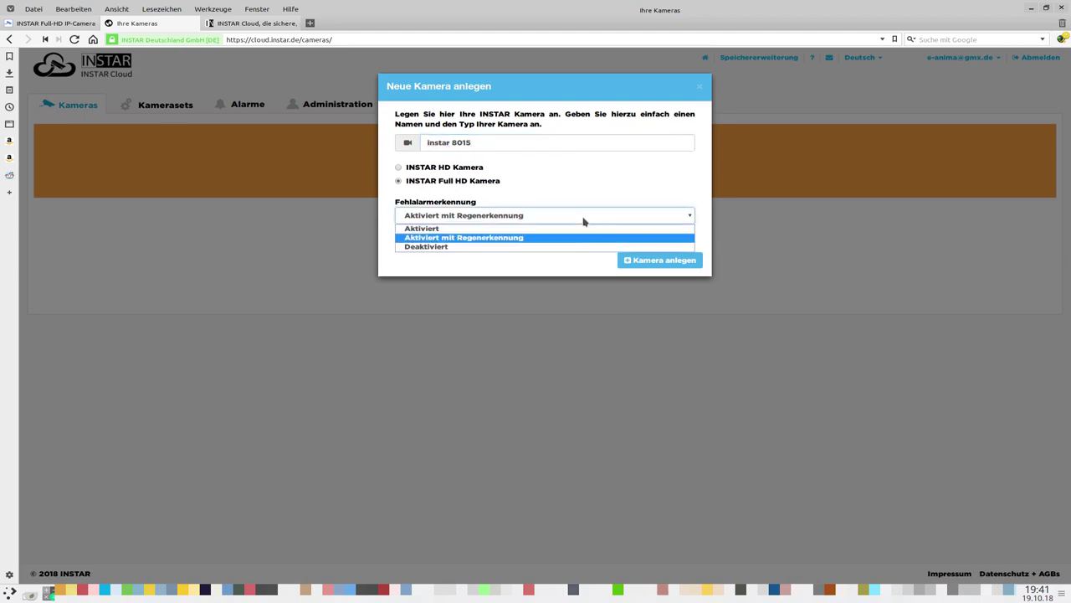
{"action": "left_click", "coordinate": [525, 229]}
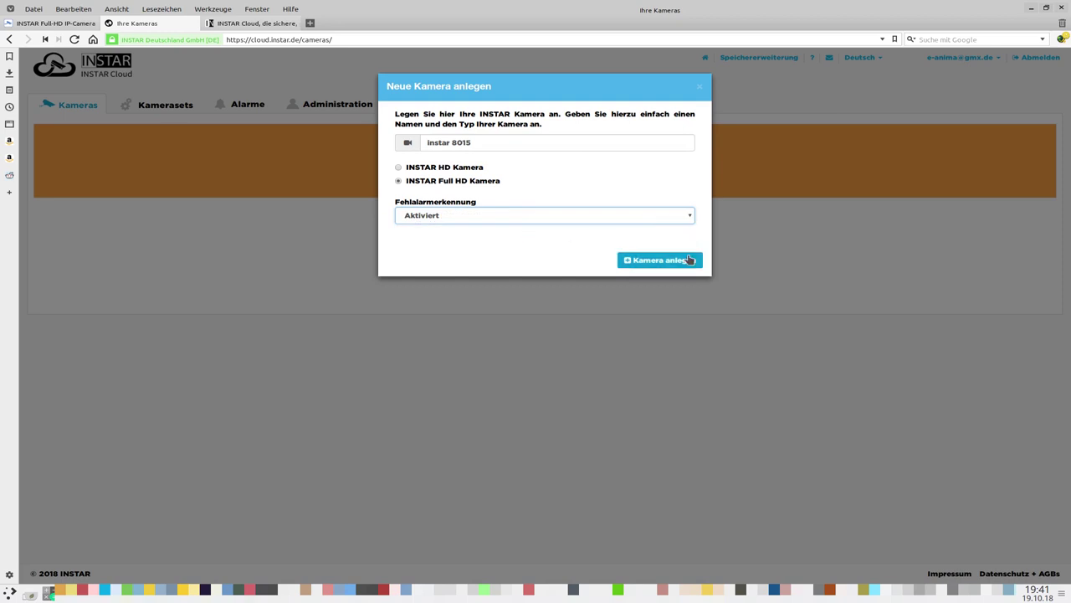
{"action": "left_click", "coordinate": [687, 260]}
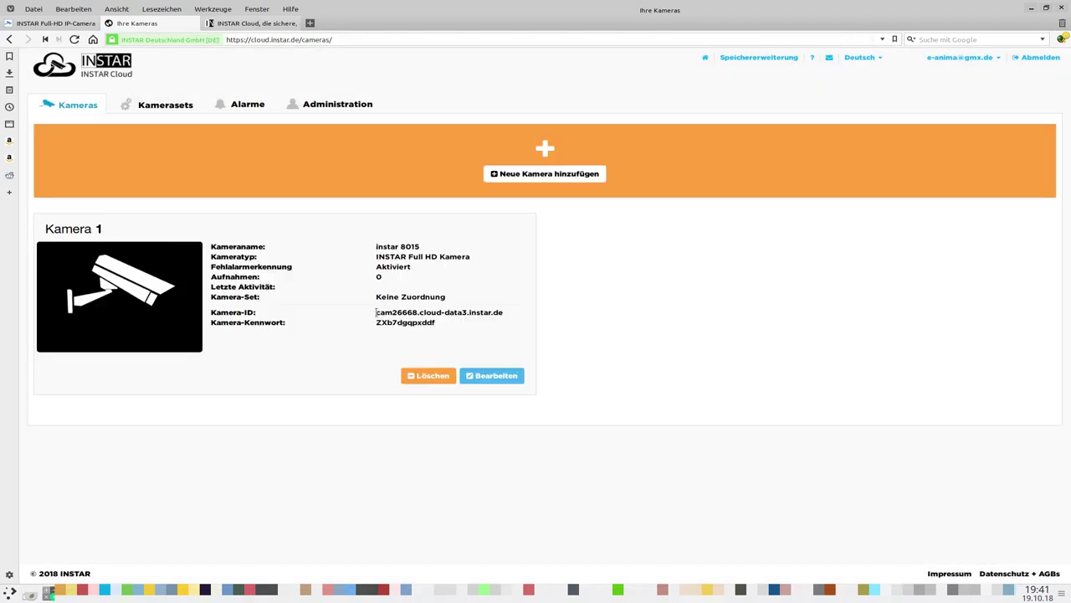
- Review the new camera's cloud credentials and copy its camera ID
{"action": "left_click_drag", "start_coordinate": [375, 313], "coordinate": [504, 313]}
{"action": "double_click", "coordinate": [399, 322]}
{"action": "left_click_drag", "start_coordinate": [375, 312], "coordinate": [504, 312]}
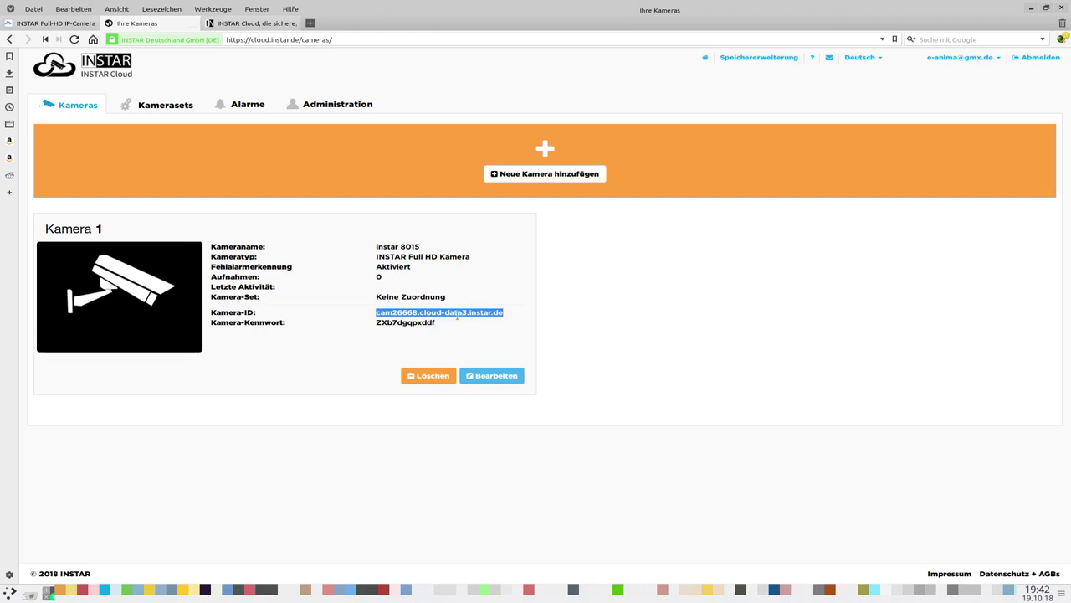
{"action": "right_click", "coordinate": [450, 311]}
{"action": "left_click", "coordinate": [465, 319]}
- In the camera's web interface cloud settings, enable cloud upload and loading the cloud within the WebUI, and enter the copied camera ID
{"action": "left_click", "coordinate": [50, 24]}
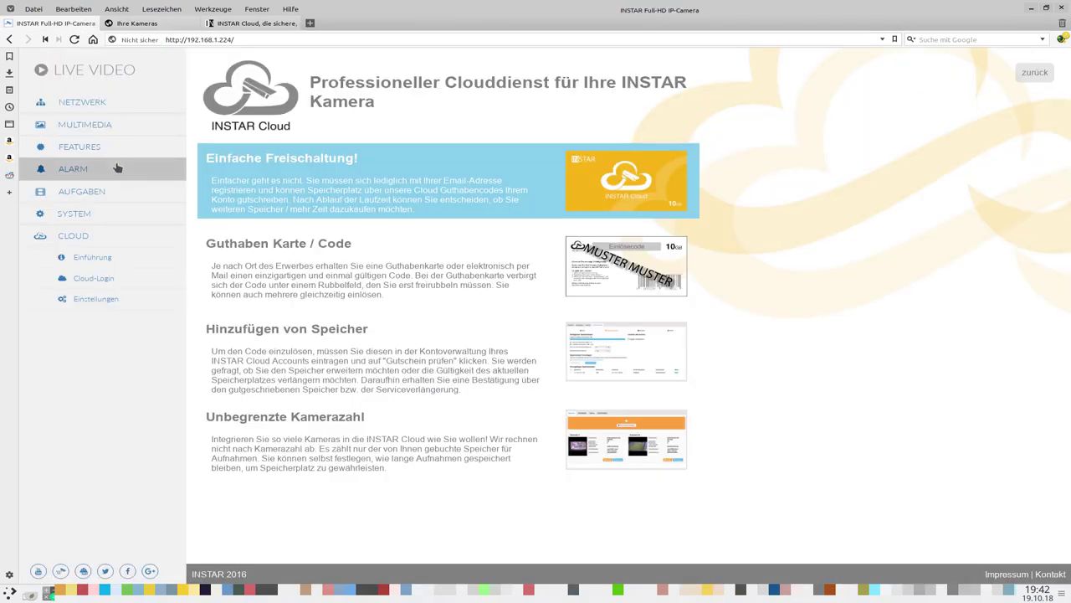
{"action": "left_click", "coordinate": [101, 300]}
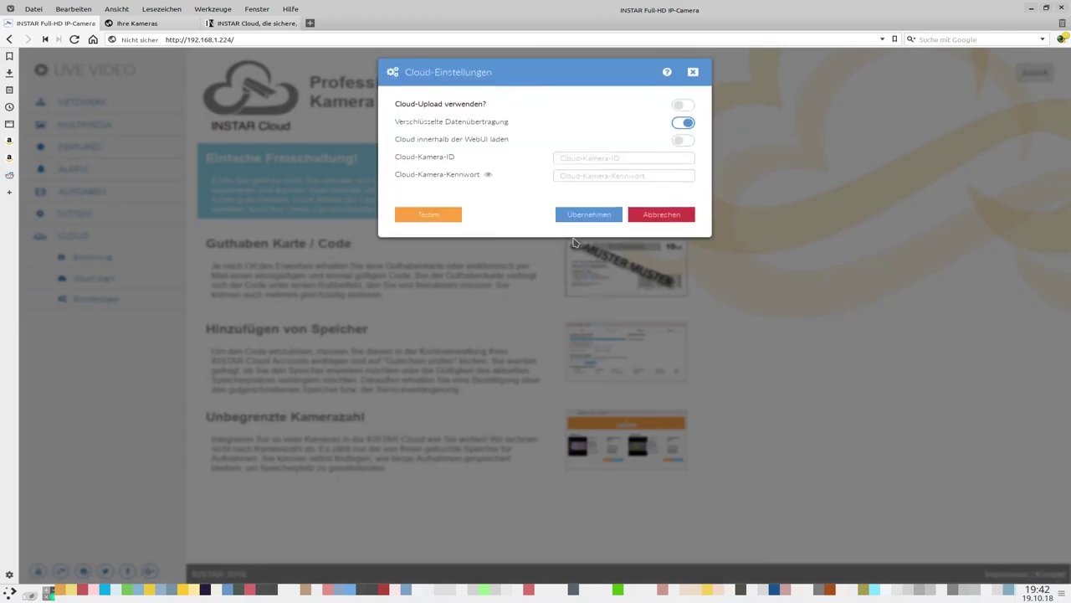
{"action": "left_click", "coordinate": [679, 108]}
{"action": "left_click", "coordinate": [679, 141]}
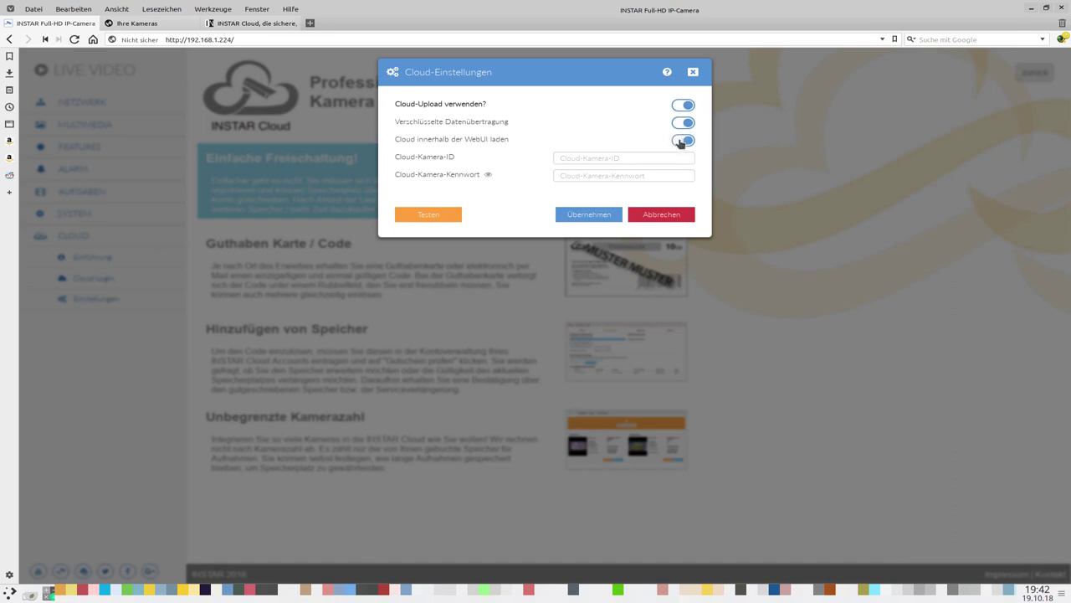
{"action": "left_click", "coordinate": [616, 159]}
{"action": "key", "text": "ctrl+v"}
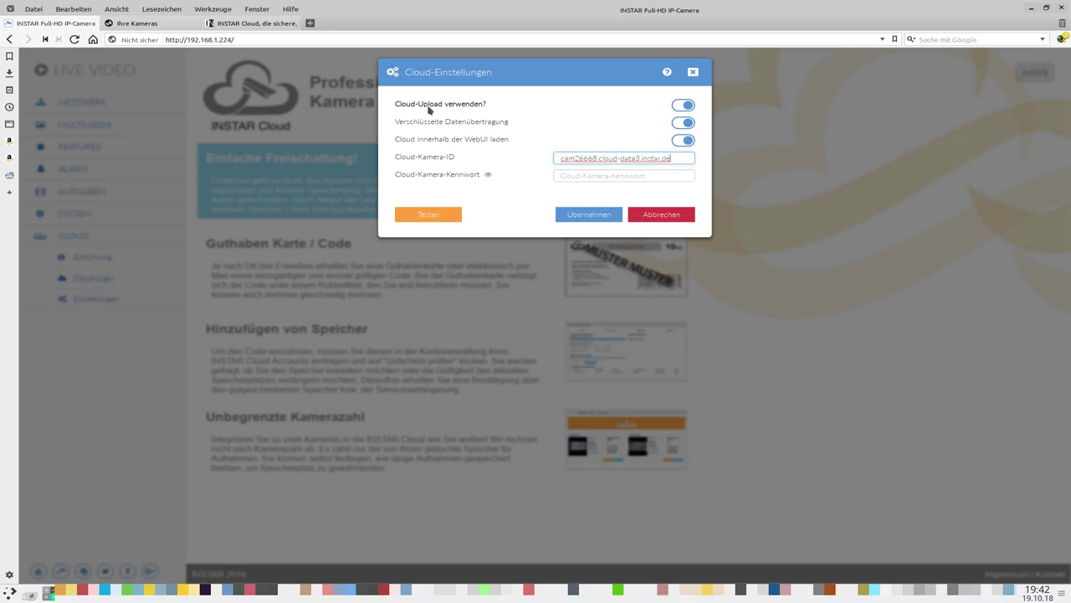
- Return to the INSTAR Cloud camera entry and copy the camera password of instar 8015
{"action": "mouse_move", "coordinate": [252, 27]}
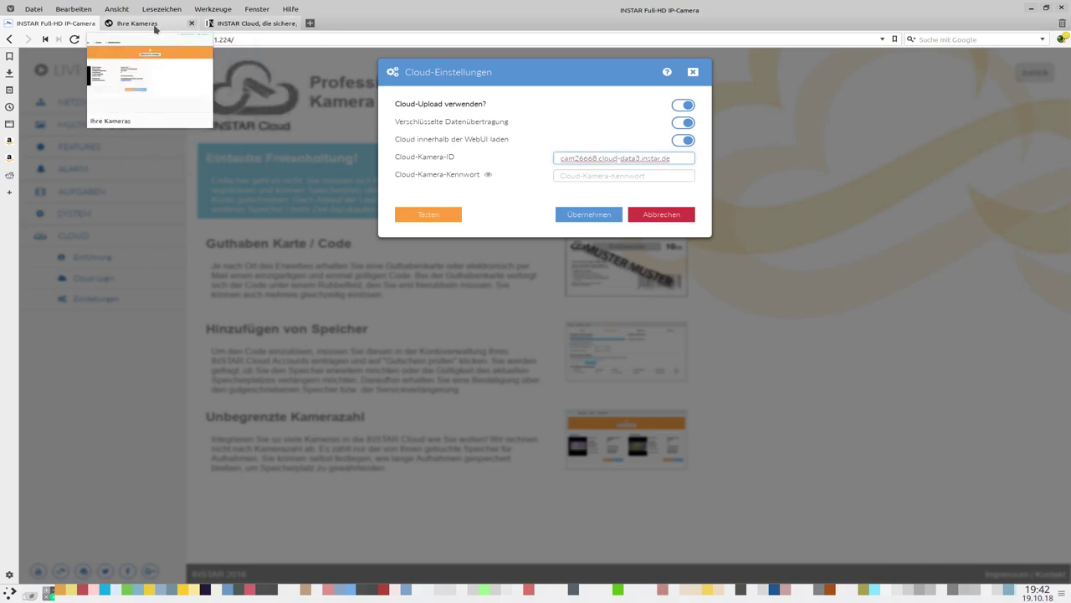
{"action": "left_click", "coordinate": [136, 23]}
{"action": "left_click", "coordinate": [458, 315]}
{"action": "right_click", "coordinate": [411, 322]}
{"action": "double_click", "coordinate": [393, 323]}
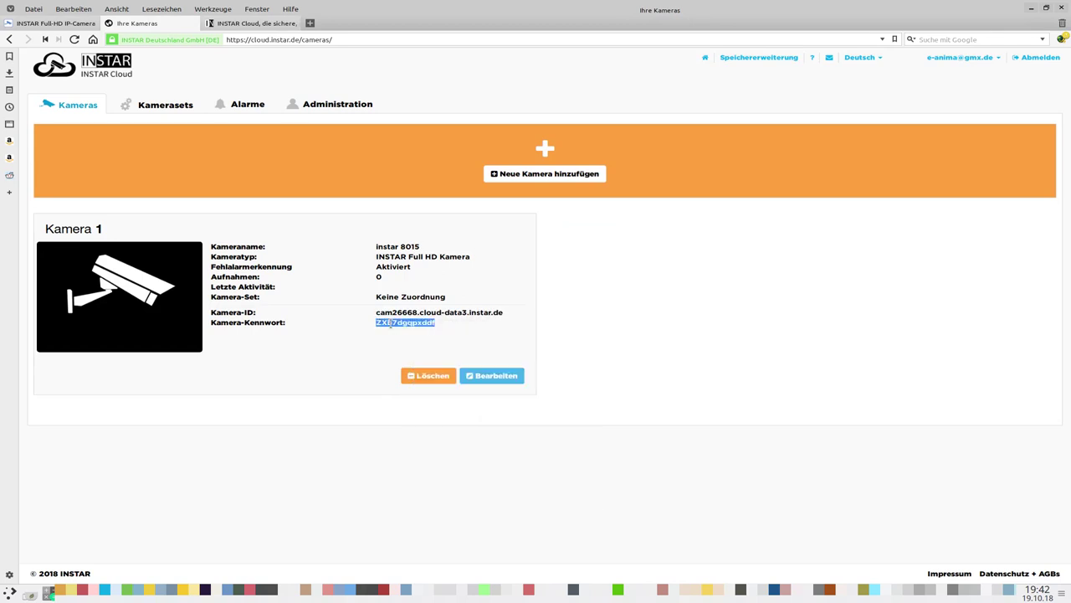
{"action": "right_click", "coordinate": [391, 325]}
{"action": "left_click", "coordinate": [419, 332]}
- Paste the camera password into the camera's cloud settings and apply the configuration
{"action": "left_click", "coordinate": [50, 23]}
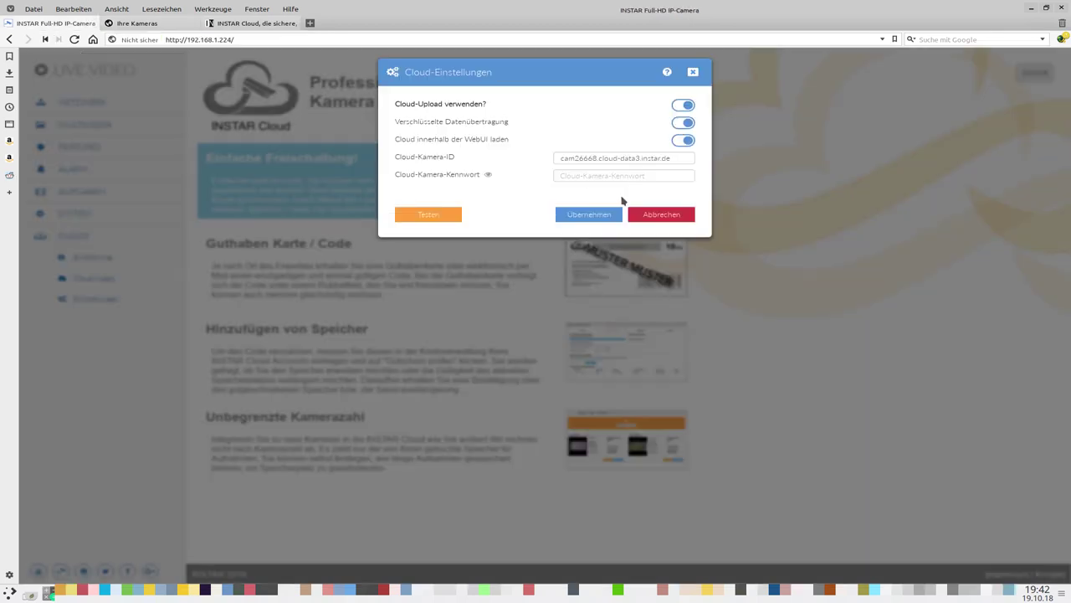
{"action": "left_click", "coordinate": [586, 175]}
{"action": "key", "text": "ctrl+v"}
{"action": "left_click", "coordinate": [590, 214]}
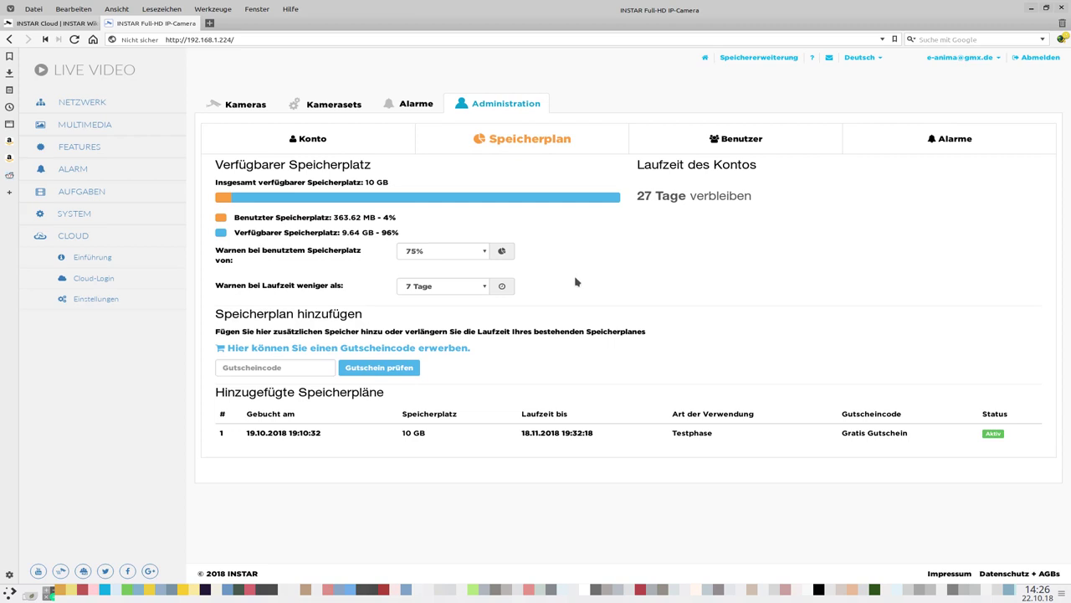
- Enter the purchased voucher code in the storage plan section and redeem it to extend the cloud storage
{"action": "left_click", "coordinate": [277, 367]}
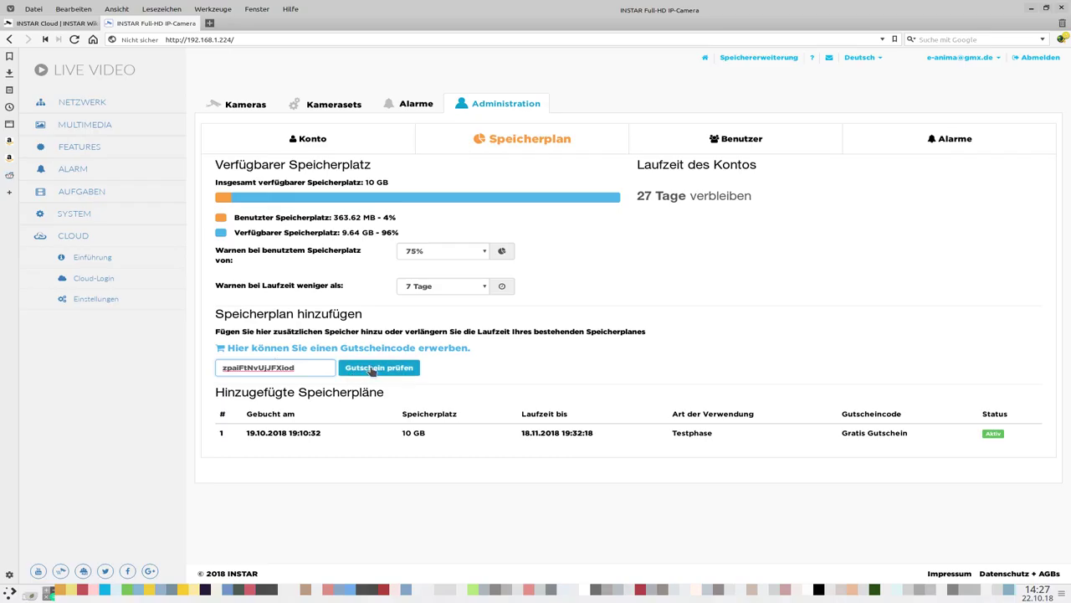
{"action": "left_click", "coordinate": [380, 373]}
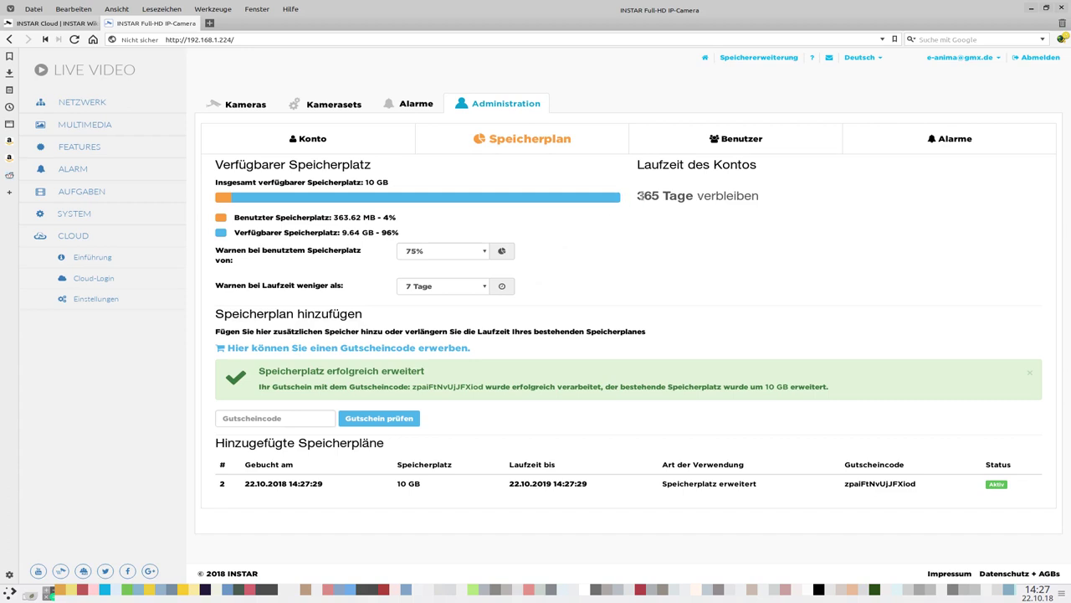
- Check the account's runtime and total storage, and look through the runtime warning options, leaving 7 Tage selected
{"action": "left_click_drag", "start_coordinate": [638, 195], "coordinate": [780, 207]}
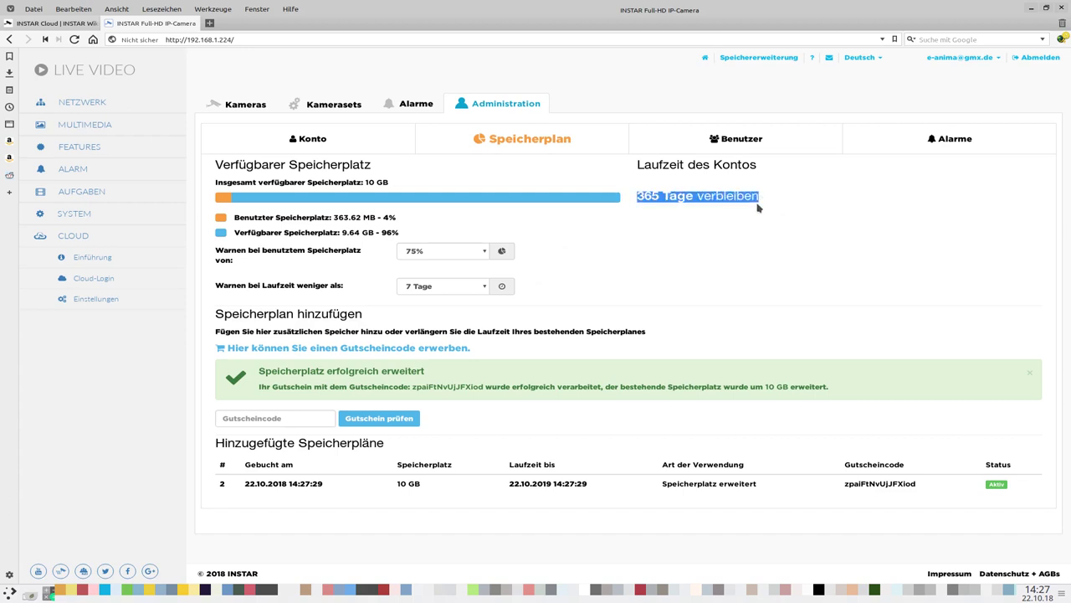
{"action": "left_click", "coordinate": [433, 181]}
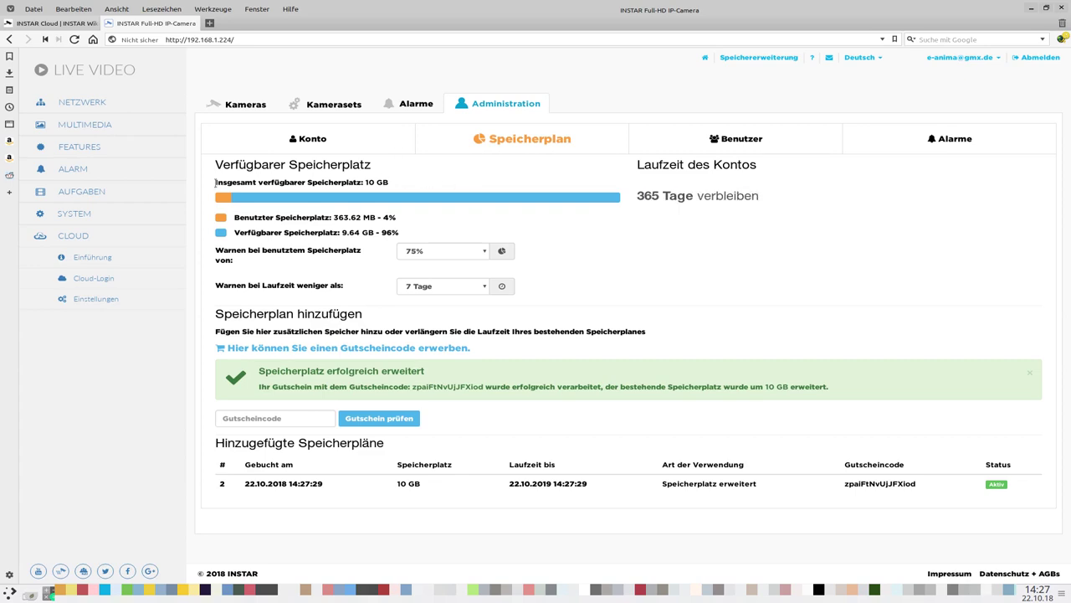
{"action": "left_click_drag", "start_coordinate": [216, 181], "coordinate": [408, 186]}
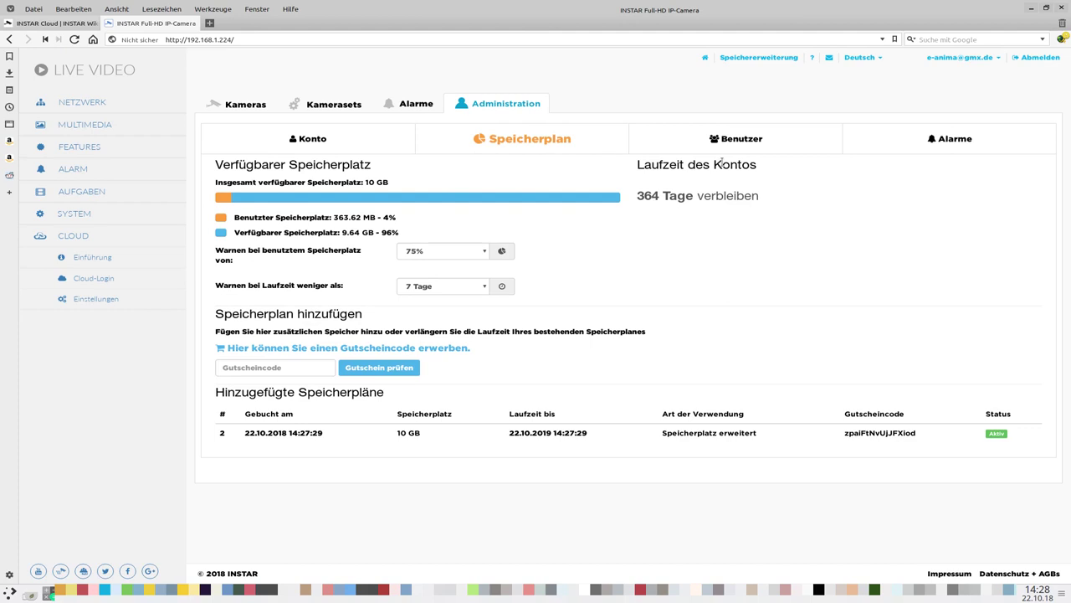
{"action": "left_click", "coordinate": [431, 288]}
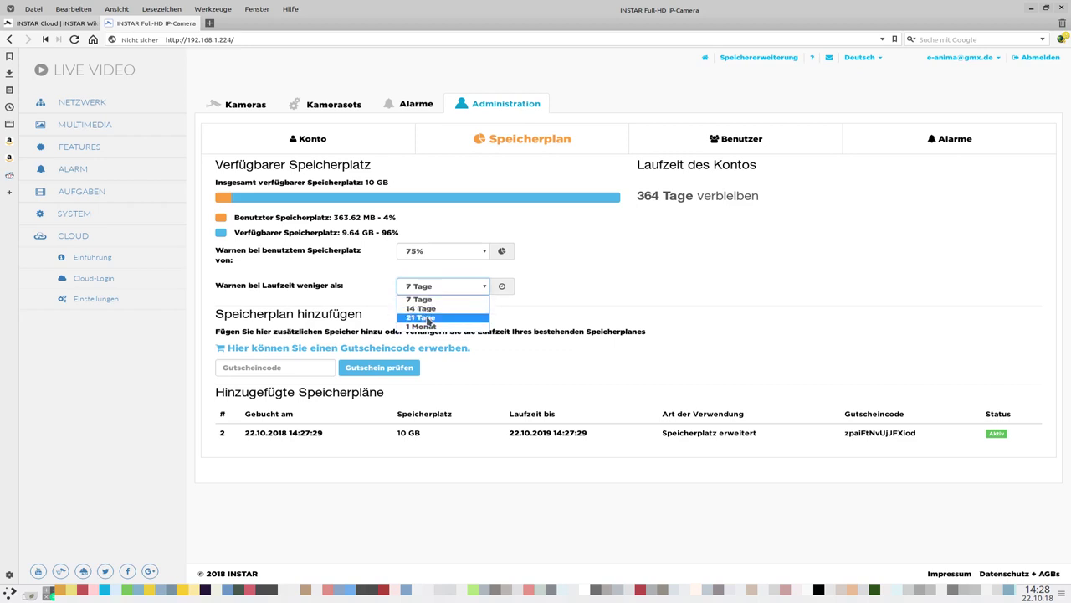
{"action": "left_click", "coordinate": [421, 299]}
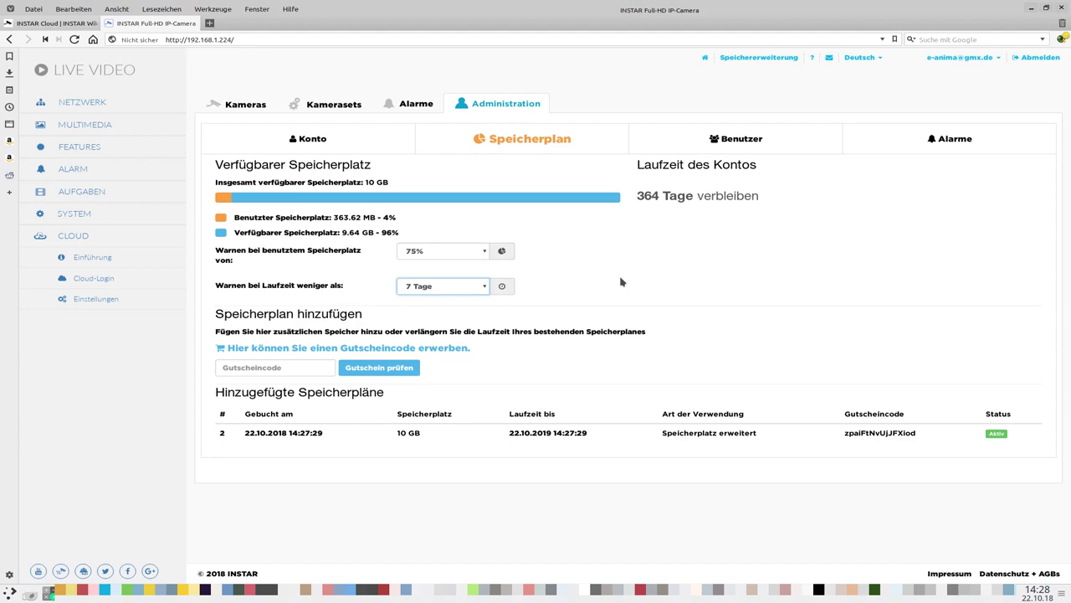
- View the alarm events overview and the list of camera sets
{"action": "left_click", "coordinate": [416, 108]}
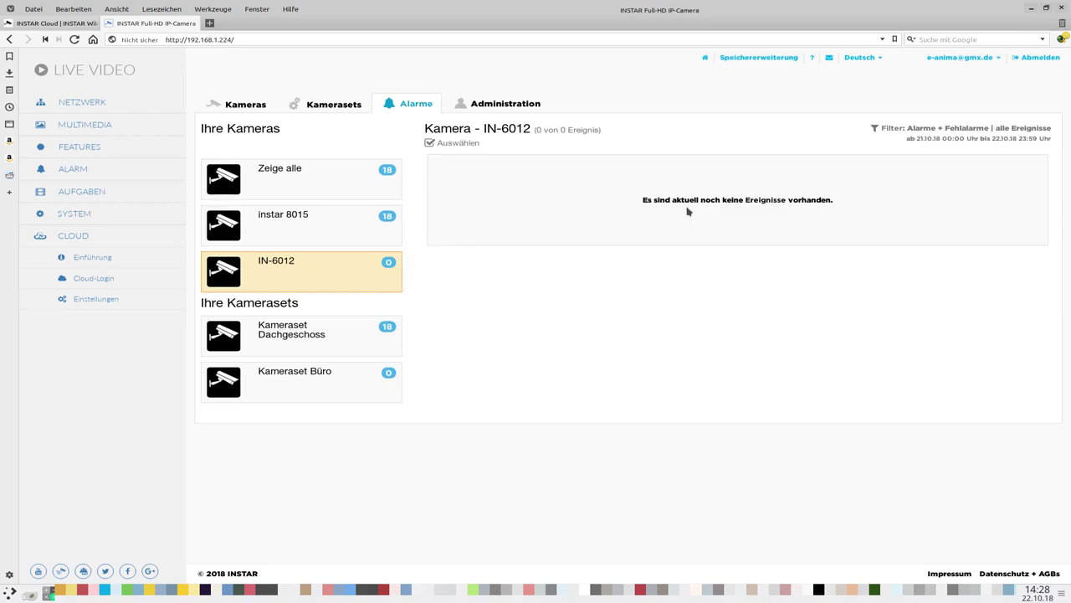
{"action": "left_click", "coordinate": [324, 110]}
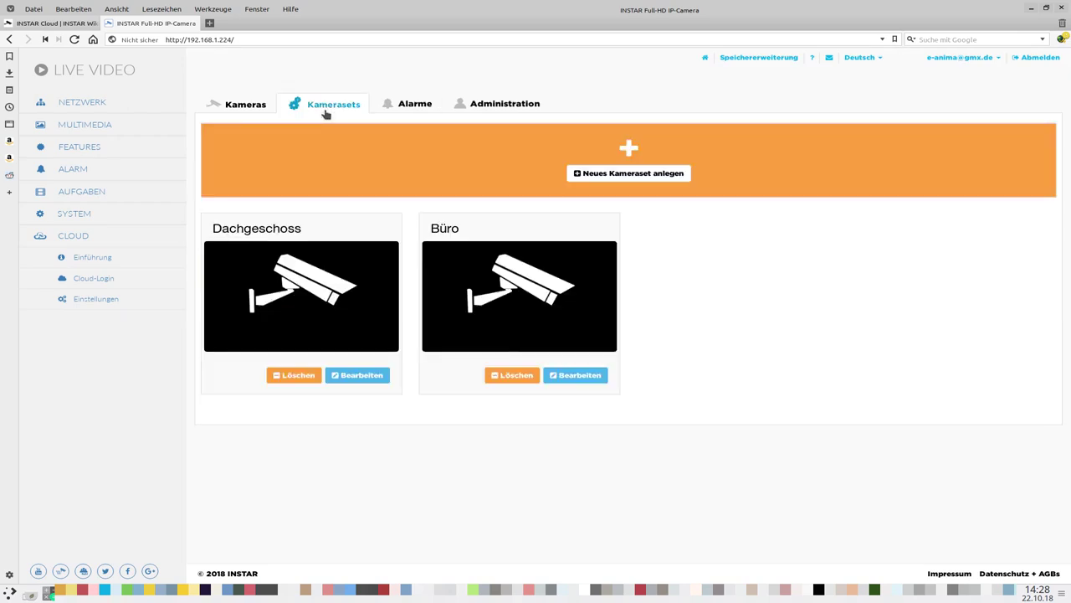
- Review the available storage in the administration area's Speicherplan, view the shop page selling voucher codes, and return to the camera's cloud page
{"action": "left_click", "coordinate": [249, 109]}
{"action": "left_click", "coordinate": [516, 107]}
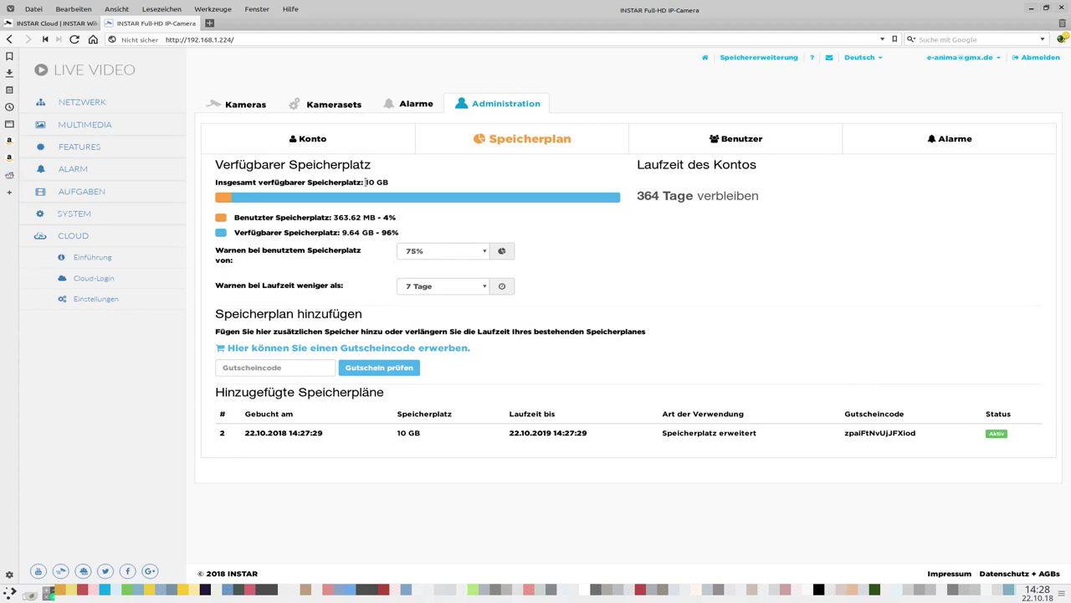
{"action": "left_click_drag", "start_coordinate": [365, 182], "coordinate": [391, 183]}
{"action": "left_click", "coordinate": [415, 182]}
{"action": "left_click", "coordinate": [372, 350]}
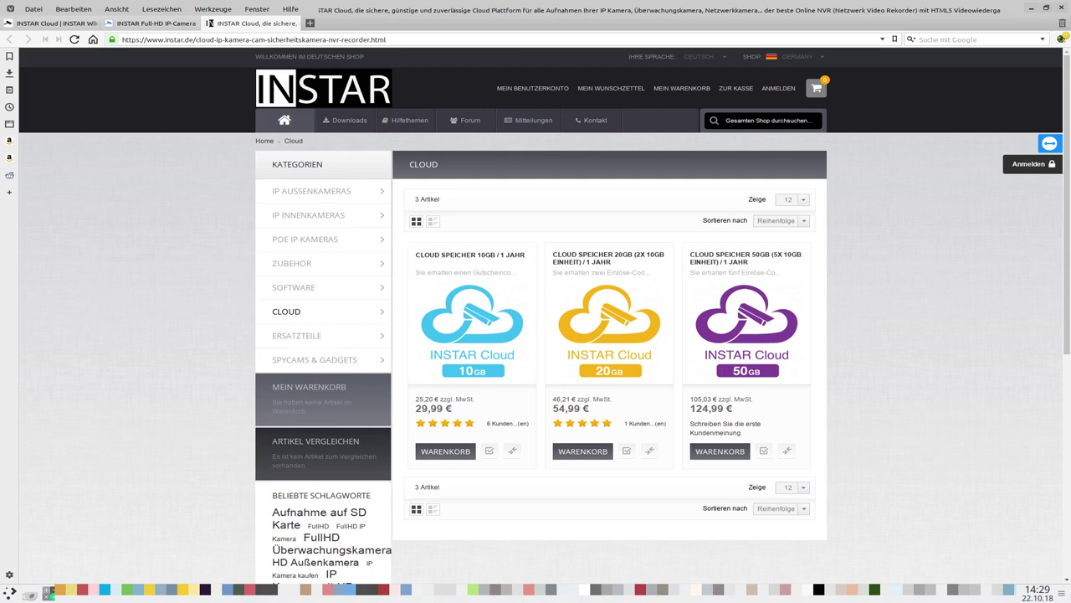
{"action": "left_click", "coordinate": [157, 23]}
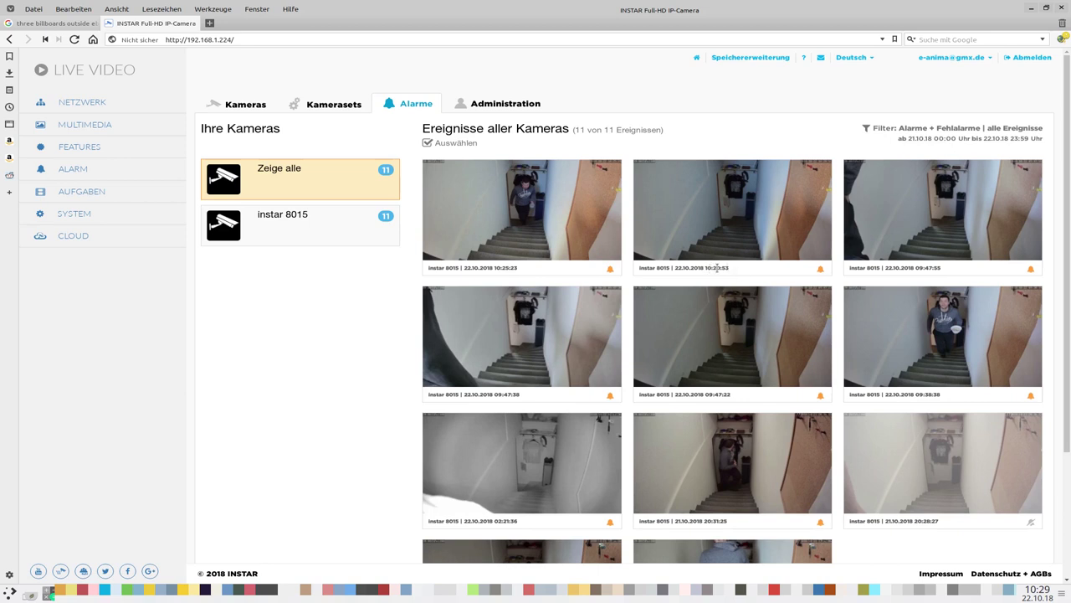
- Open the 22.10.2018 10:20:53 alarm event in the large view, replay its recording from near the start, and pause it
{"action": "mouse_move", "coordinate": [728, 256]}
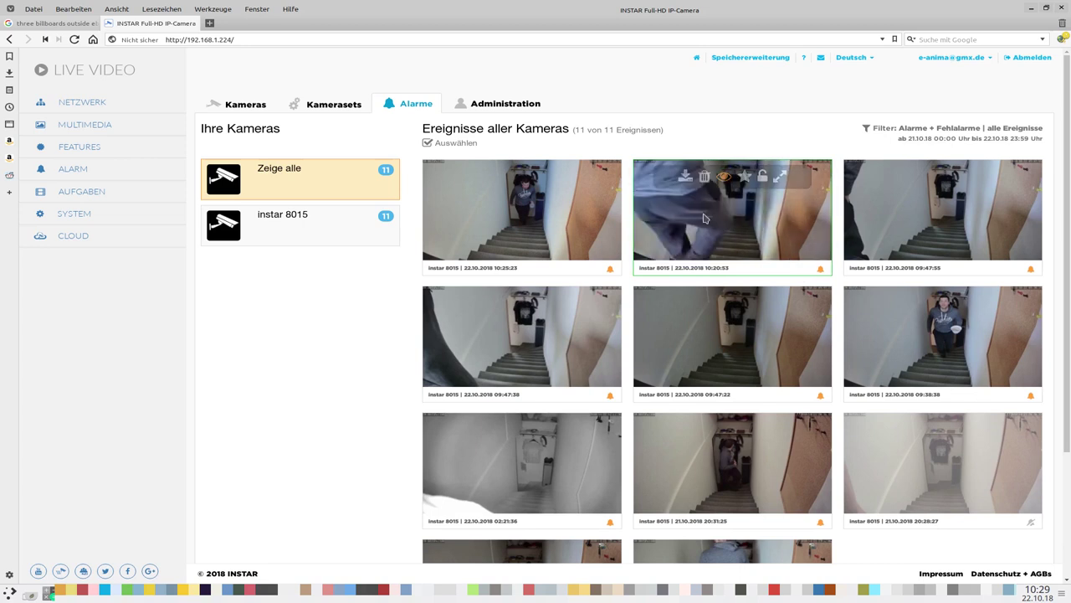
{"action": "mouse_move", "coordinate": [754, 189]}
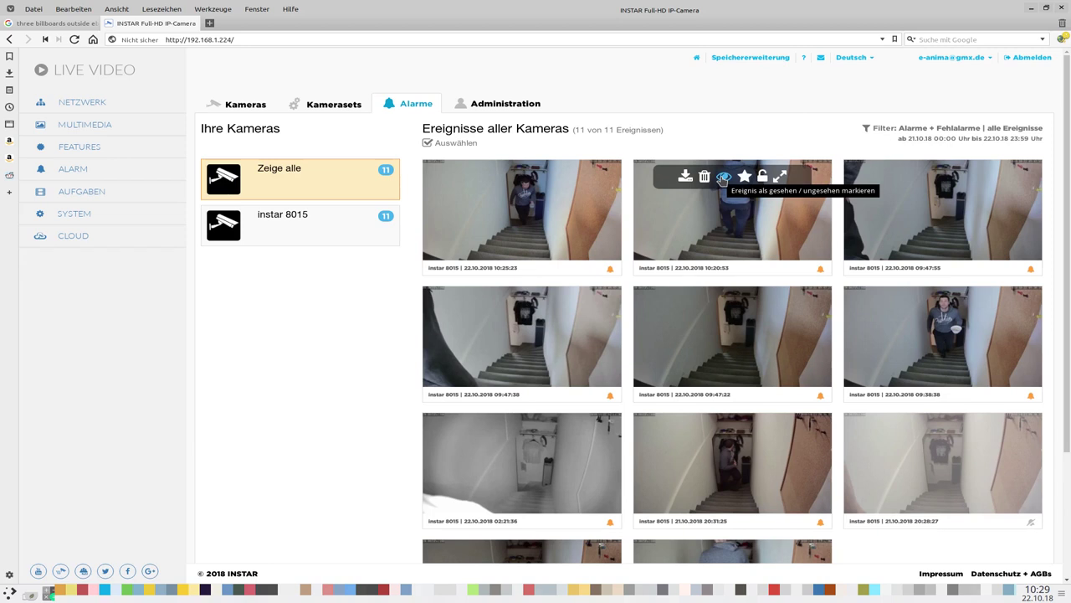
{"action": "left_click", "coordinate": [724, 178]}
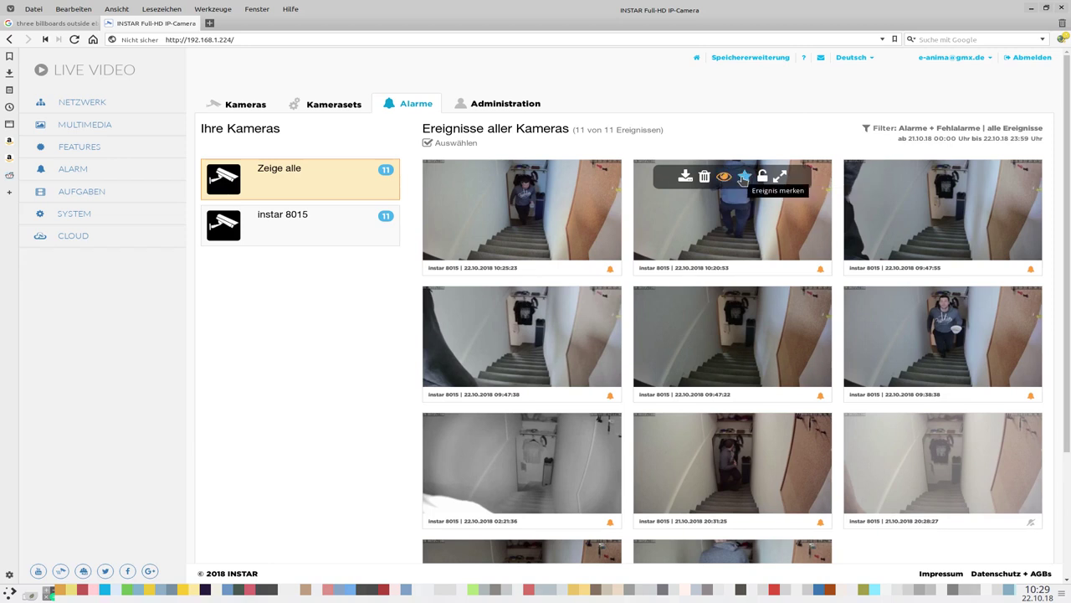
{"action": "left_click", "coordinate": [785, 177]}
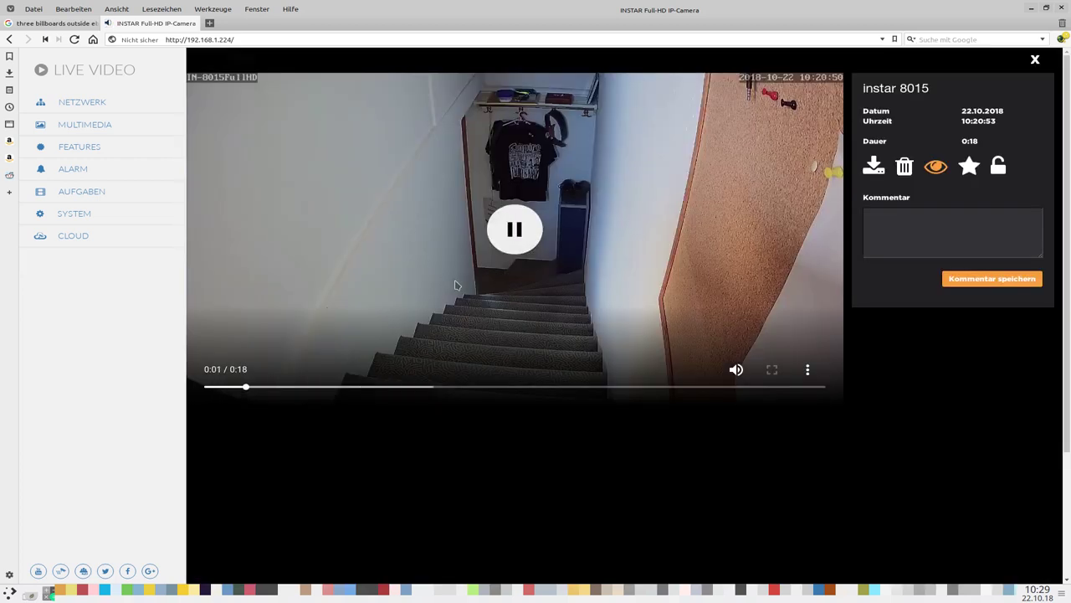
{"action": "left_click", "coordinate": [216, 388]}
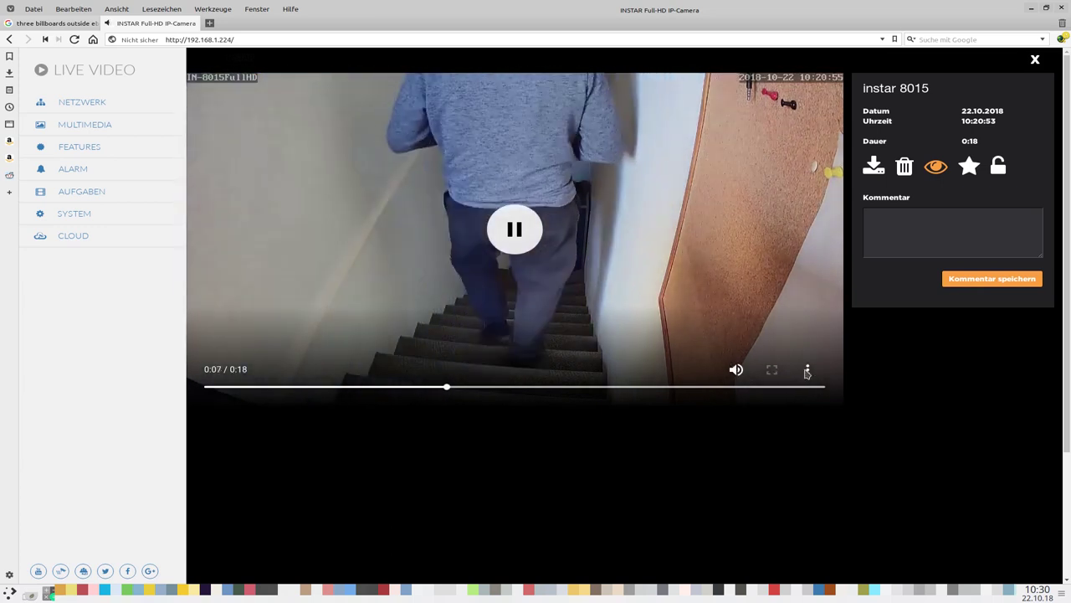
{"action": "left_click", "coordinate": [808, 371]}
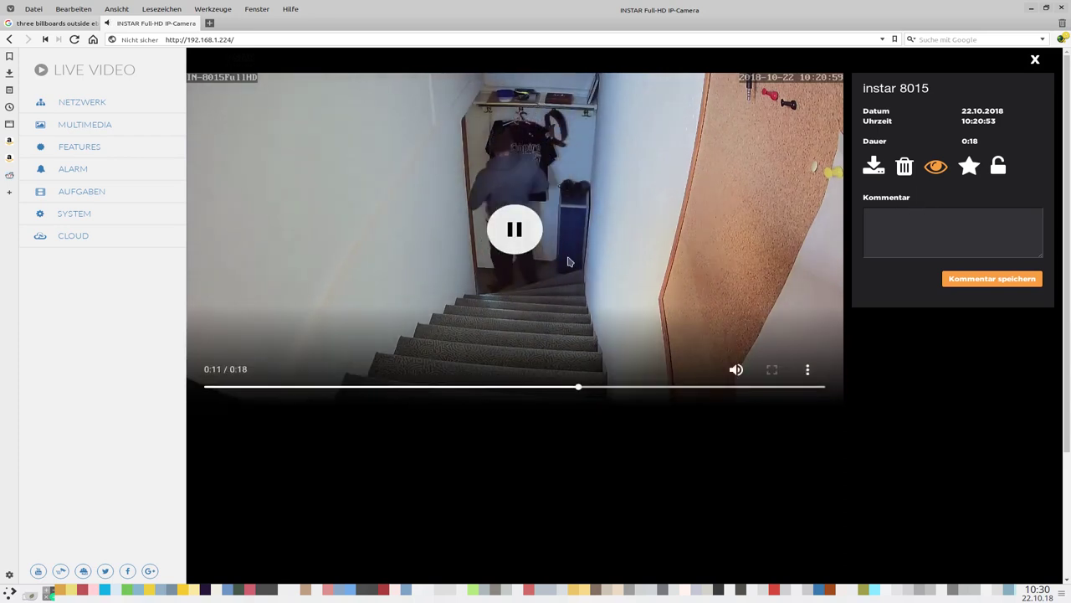
{"action": "left_click", "coordinate": [518, 240]}
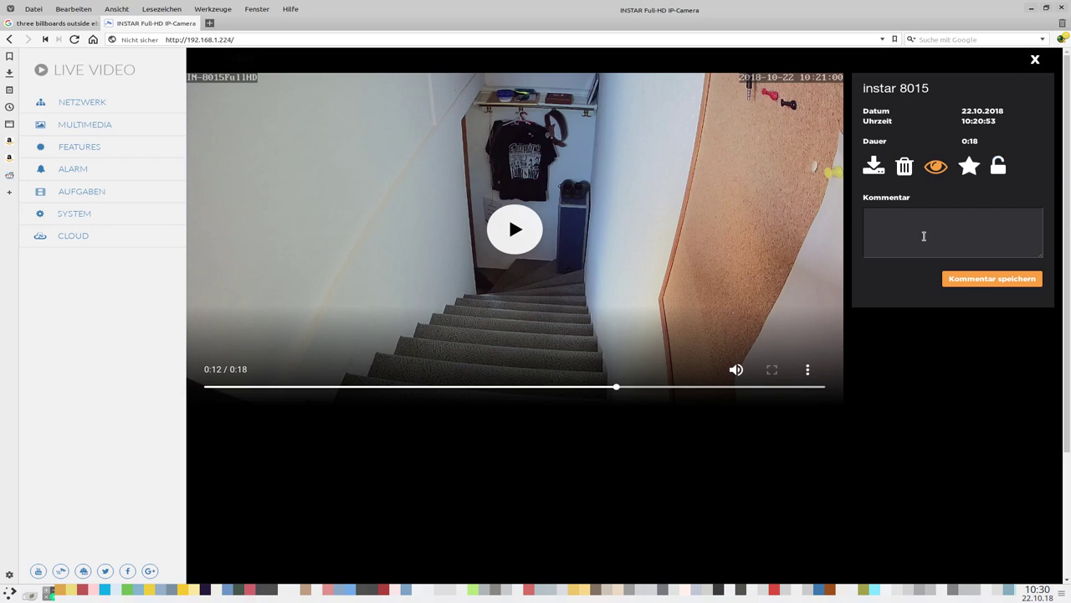
- Save the comment "test1" on the open alarm event with the event starred and locked, and return to the event overview
{"action": "left_click", "coordinate": [924, 236]}
{"action": "type", "text": "test1"}
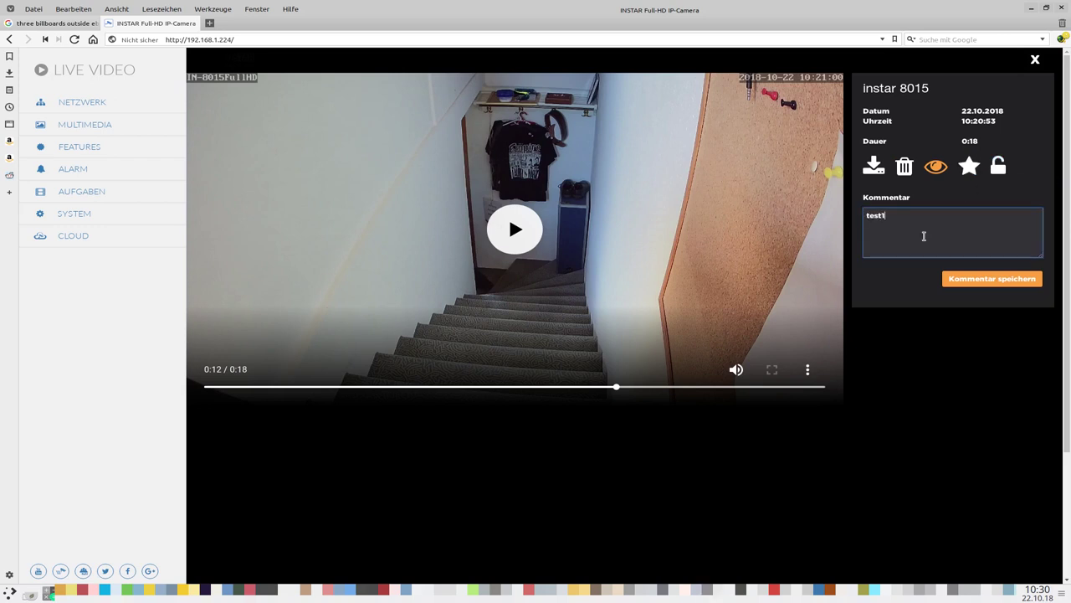
{"action": "left_click", "coordinate": [970, 167]}
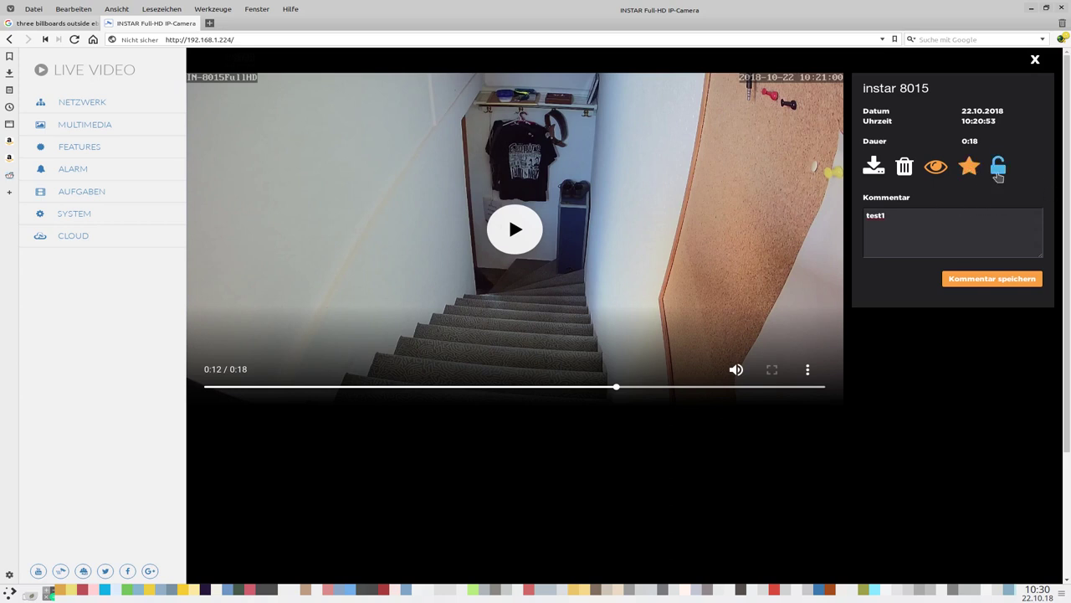
{"action": "left_click", "coordinate": [988, 281]}
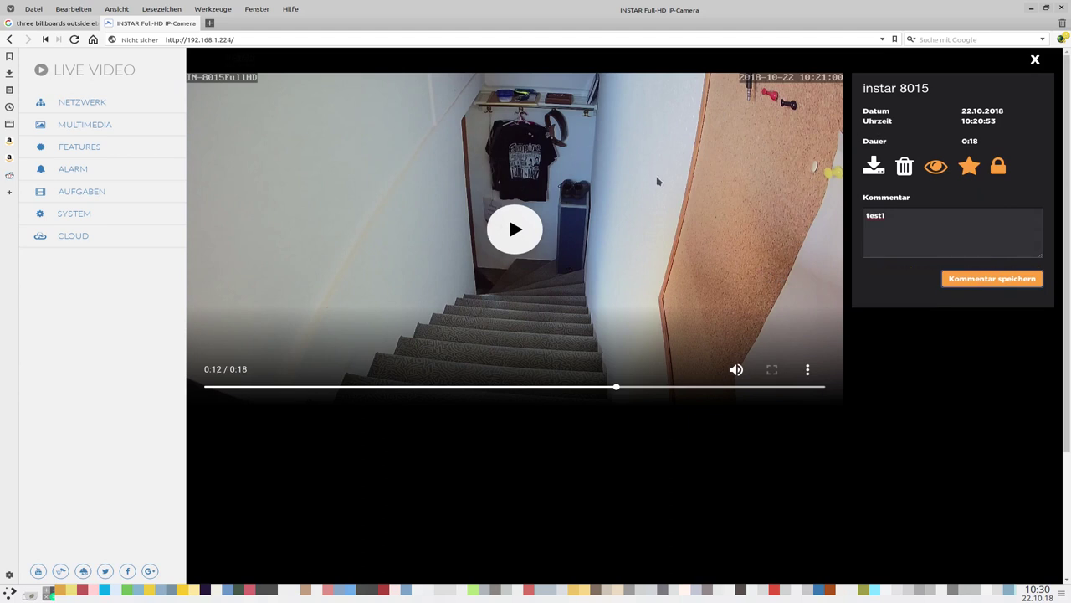
{"action": "left_click", "coordinate": [941, 220]}
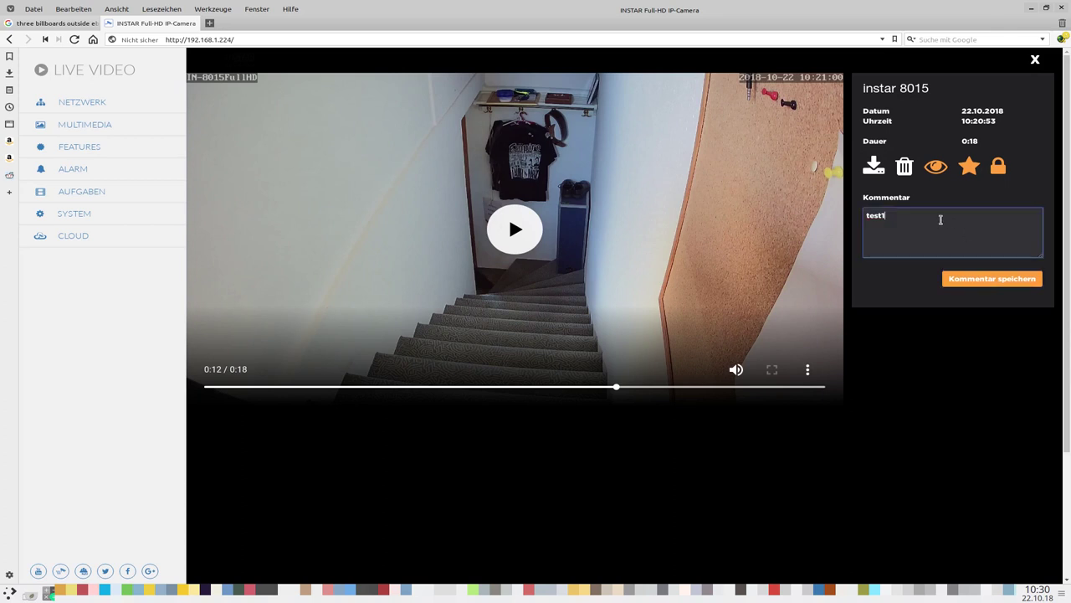
{"action": "left_click", "coordinate": [1036, 60]}
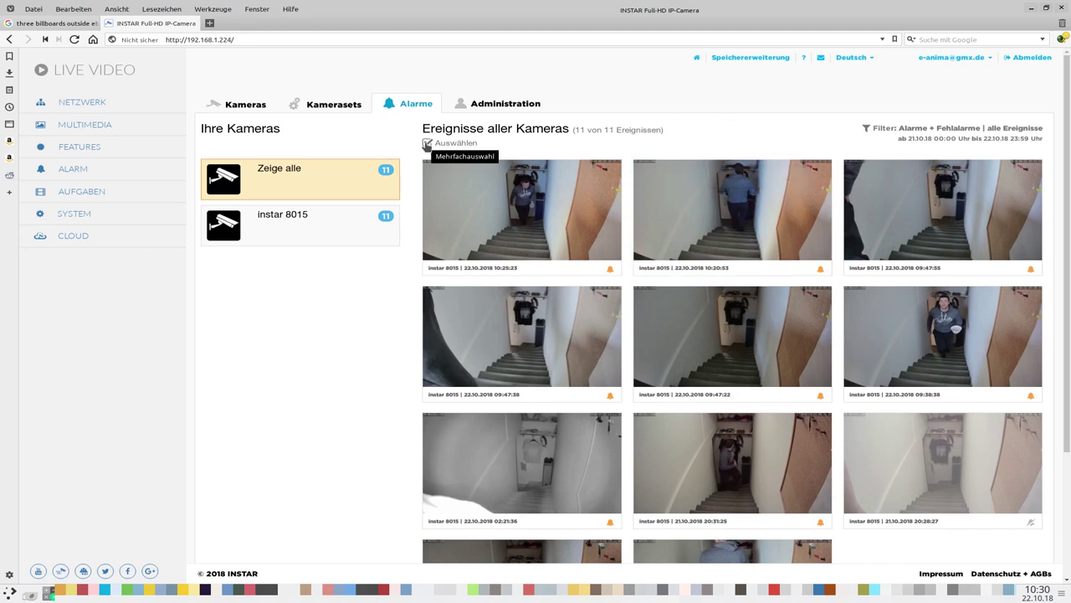
- Try the multi-selection on the newest alarm events, preparing a combined download of six of them without starting it
{"action": "left_click", "coordinate": [427, 144]}
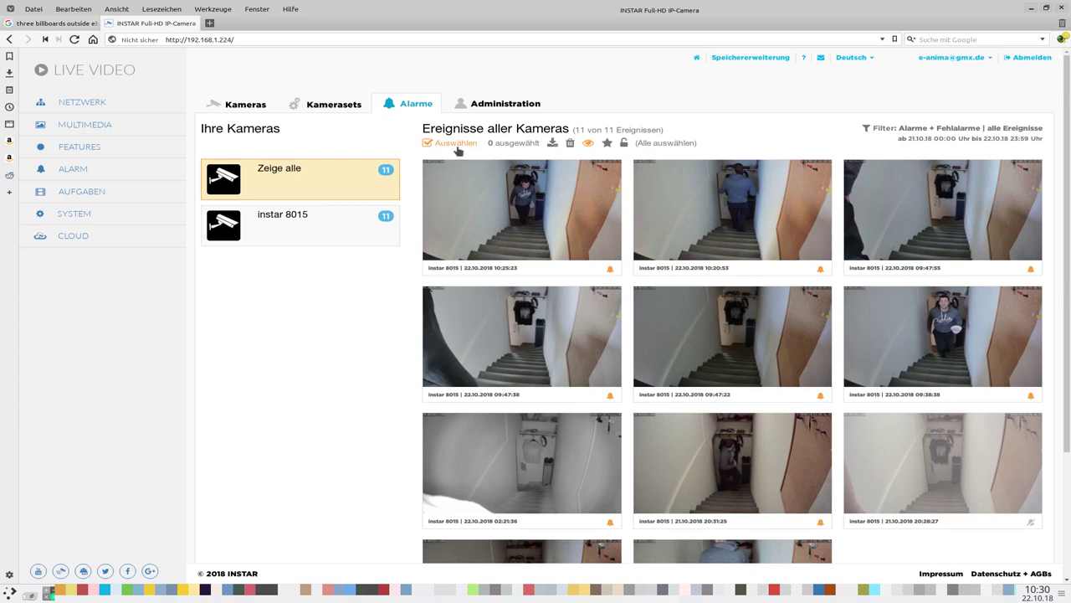
{"action": "left_click", "coordinate": [447, 146]}
{"action": "left_click", "coordinate": [444, 146]}
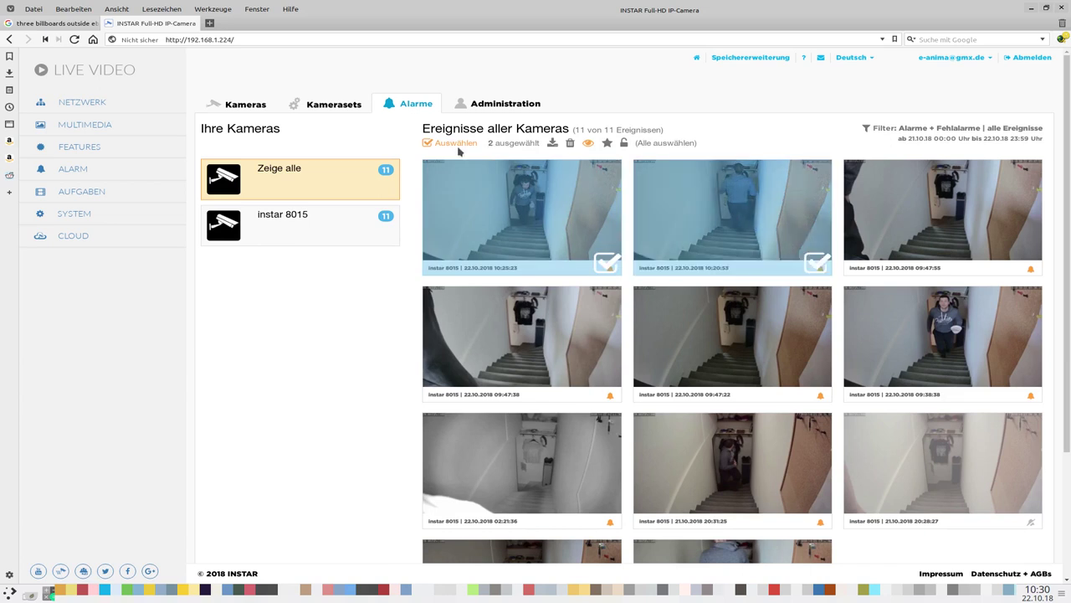
{"action": "left_click", "coordinate": [914, 225]}
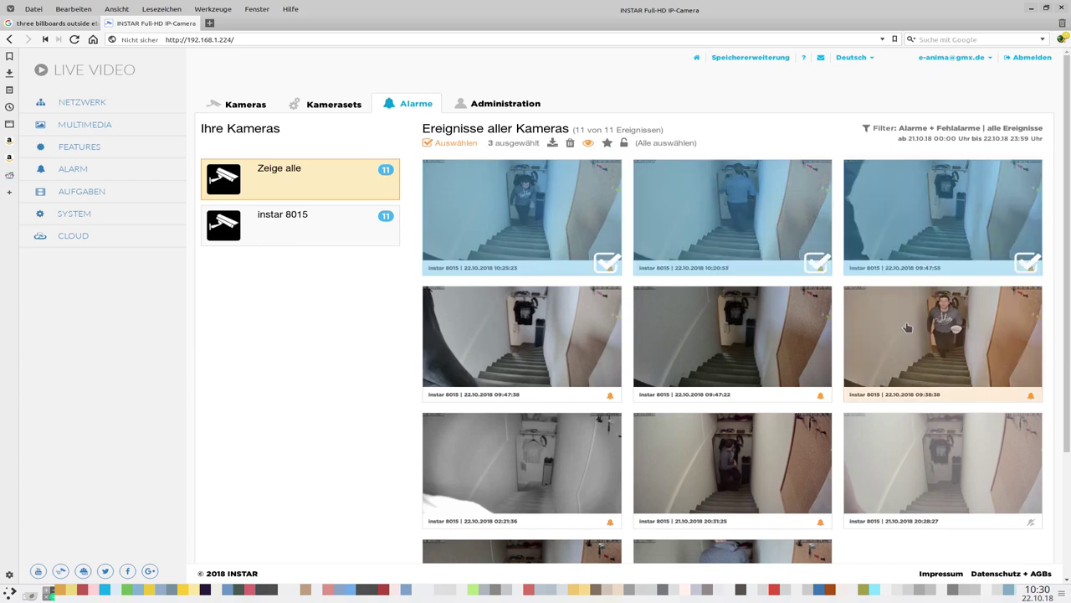
{"action": "left_click", "coordinate": [908, 327]}
{"action": "left_click", "coordinate": [733, 322]}
{"action": "left_click", "coordinate": [557, 312]}
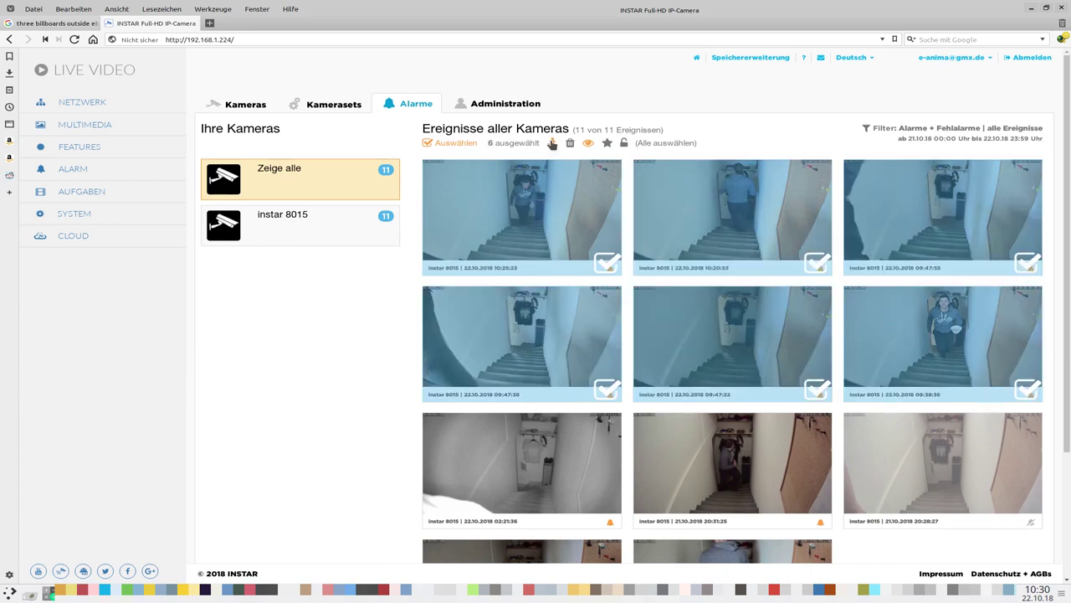
{"action": "left_click", "coordinate": [552, 144]}
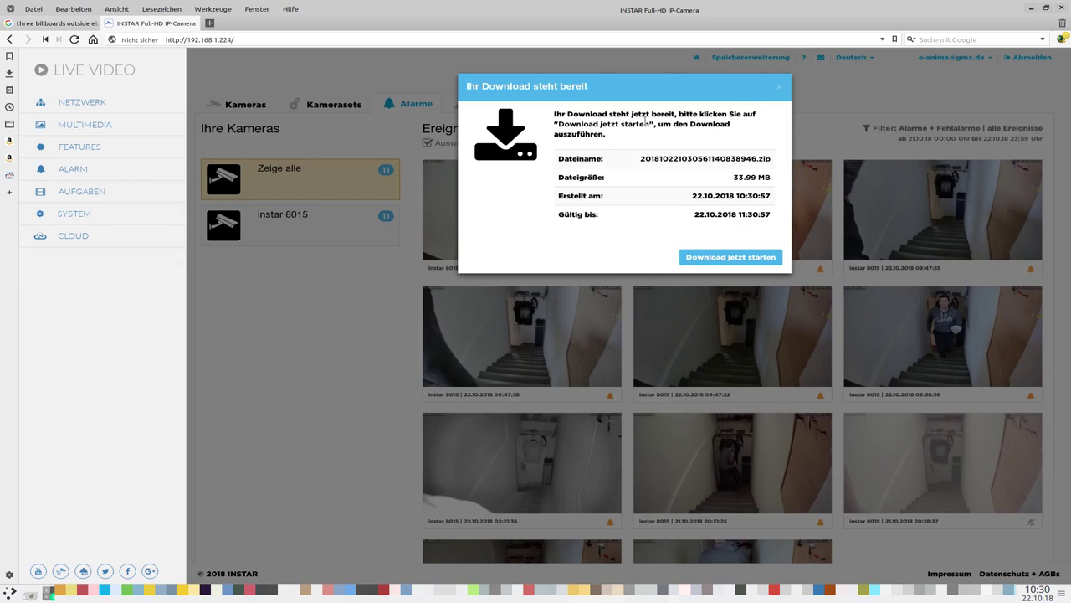
{"action": "left_click", "coordinate": [779, 86]}
{"action": "left_click", "coordinate": [448, 144]}
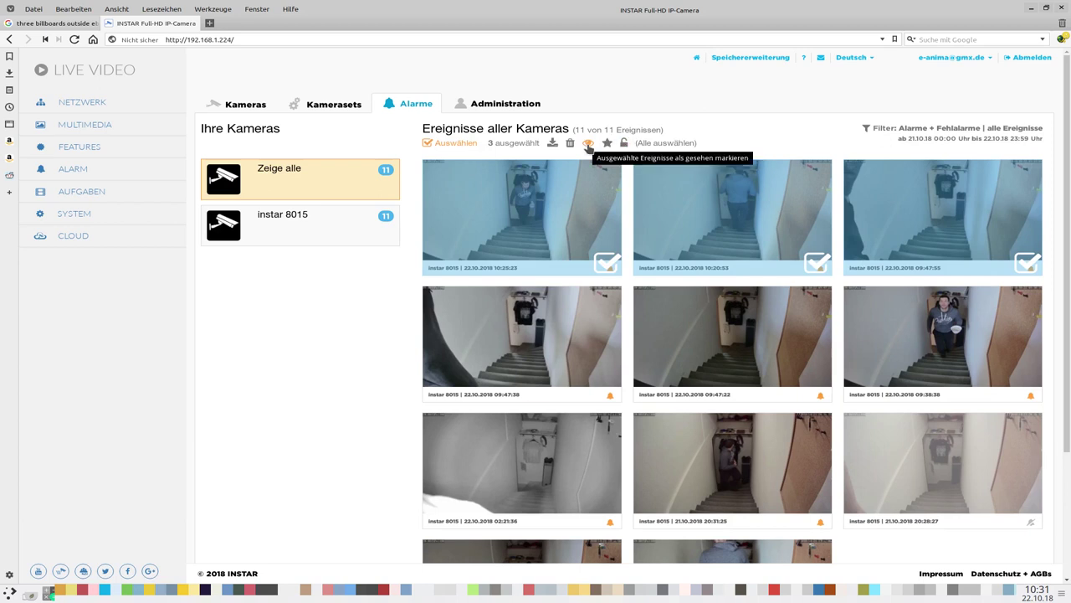
{"action": "left_click", "coordinate": [433, 144]}
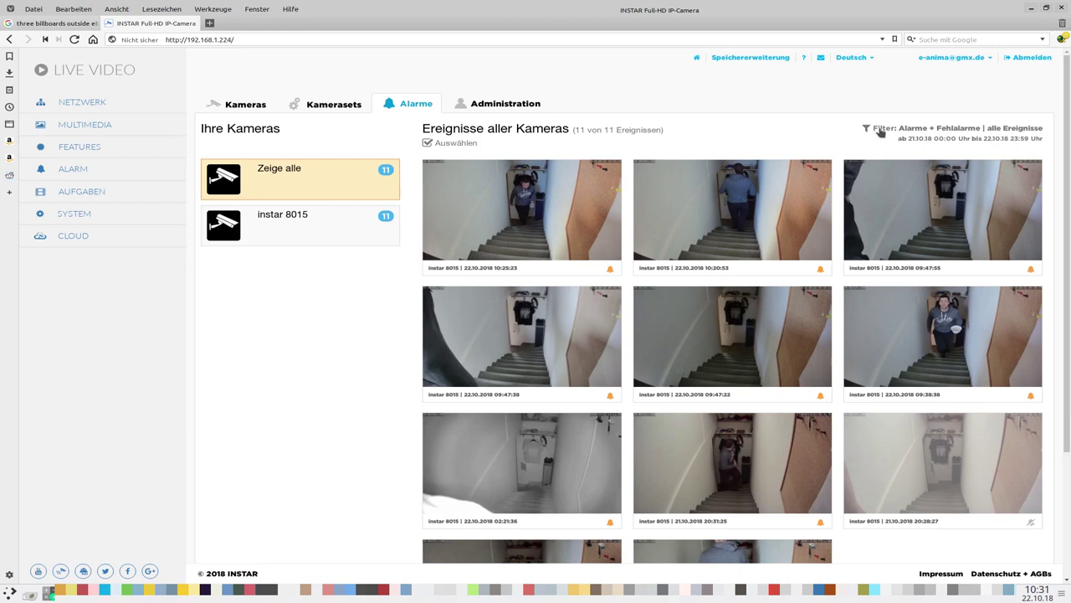
- Look through the event filter's type, status, date and time options without applying a filter
{"action": "left_click", "coordinate": [993, 132]}
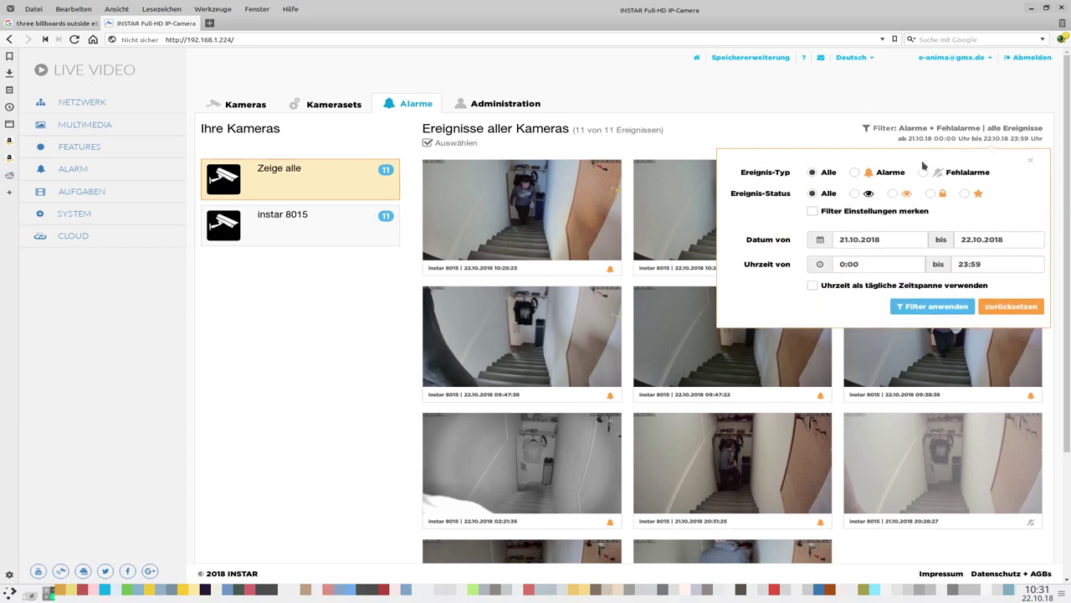
{"action": "left_click", "coordinate": [855, 172]}
{"action": "left_click", "coordinate": [885, 242]}
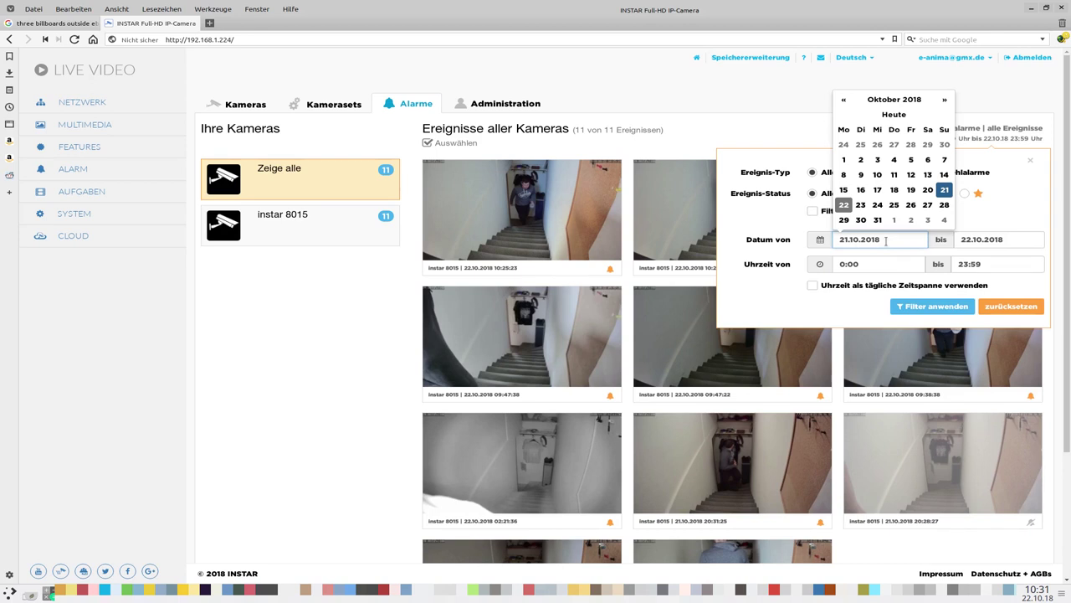
{"action": "left_click", "coordinate": [1007, 241]}
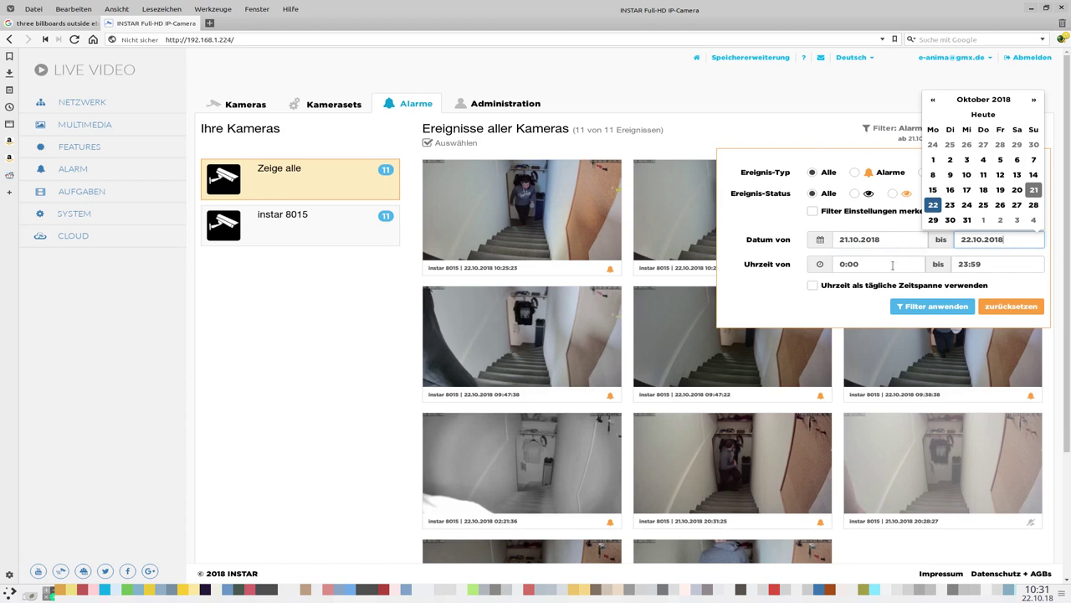
{"action": "left_click", "coordinate": [892, 265]}
{"action": "left_click", "coordinate": [785, 306]}
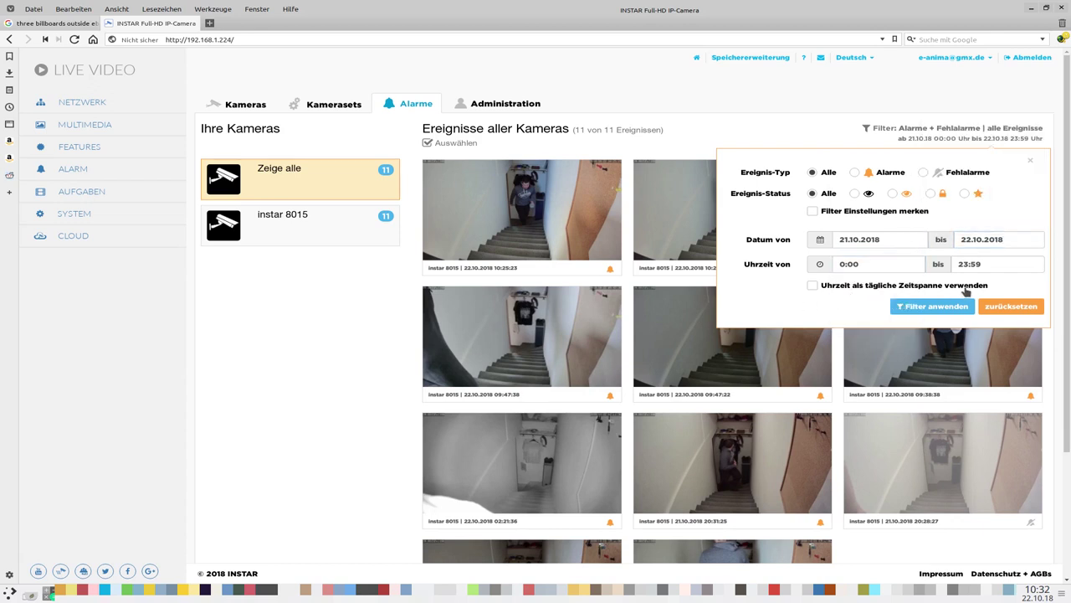
{"action": "left_click", "coordinate": [1030, 160]}
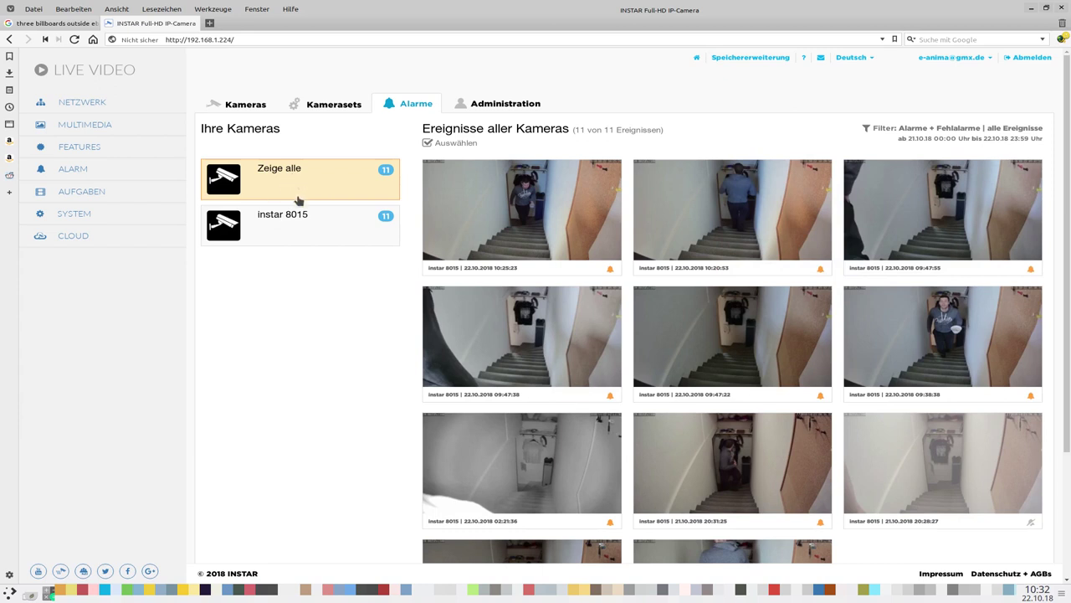
- Compare the event list of camera instar 8015 with that of all cameras, and preview the 10:20:53 event with its quick actions
{"action": "left_click", "coordinate": [302, 238]}
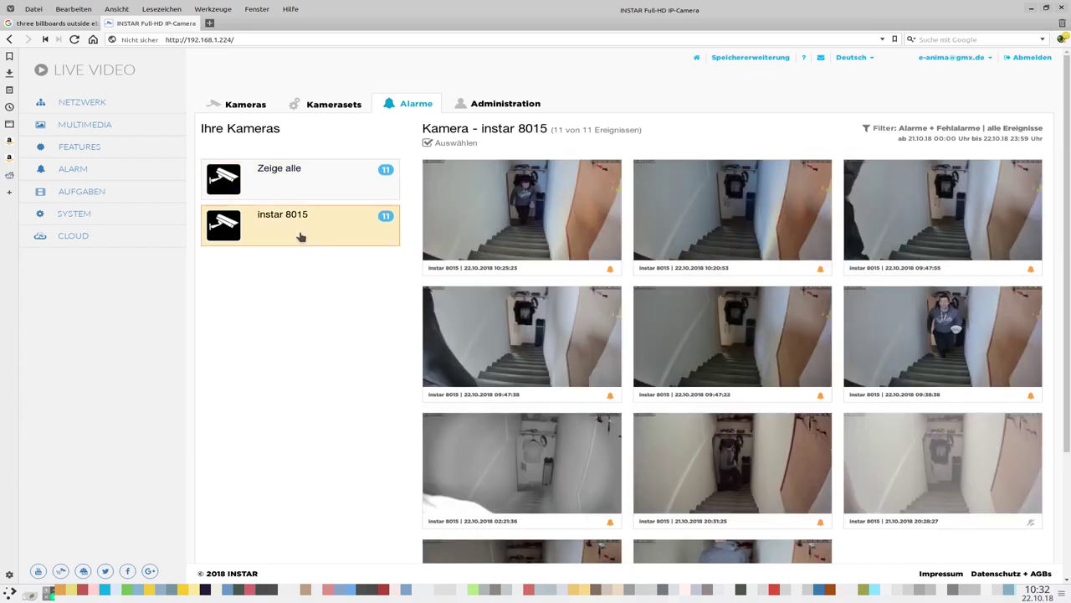
{"action": "mouse_move", "coordinate": [494, 235]}
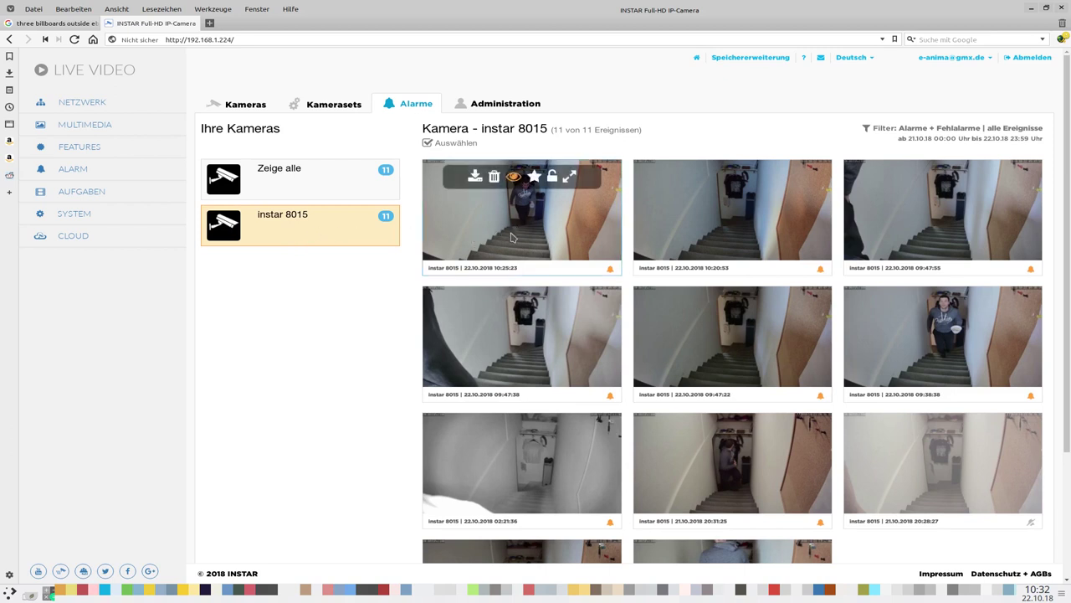
{"action": "left_click", "coordinate": [324, 191]}
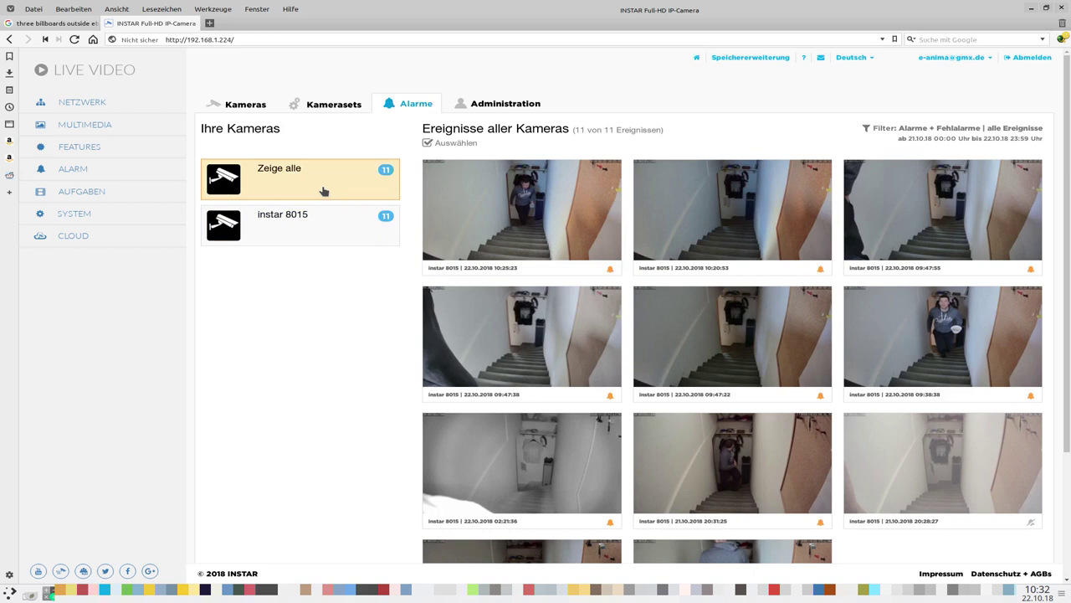
{"action": "left_click", "coordinate": [318, 227]}
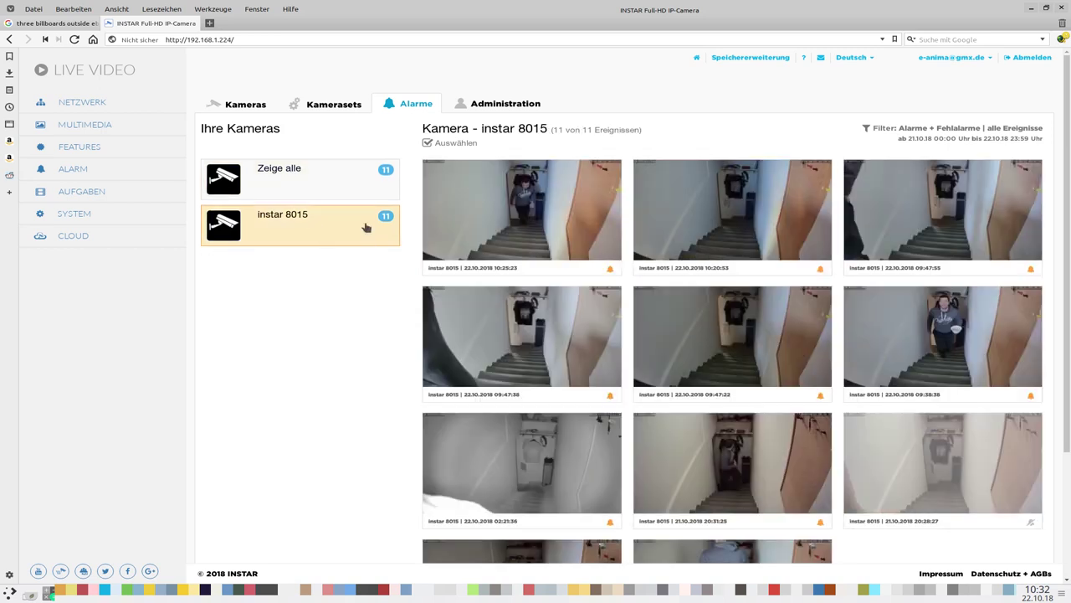
{"action": "left_click", "coordinate": [303, 176]}
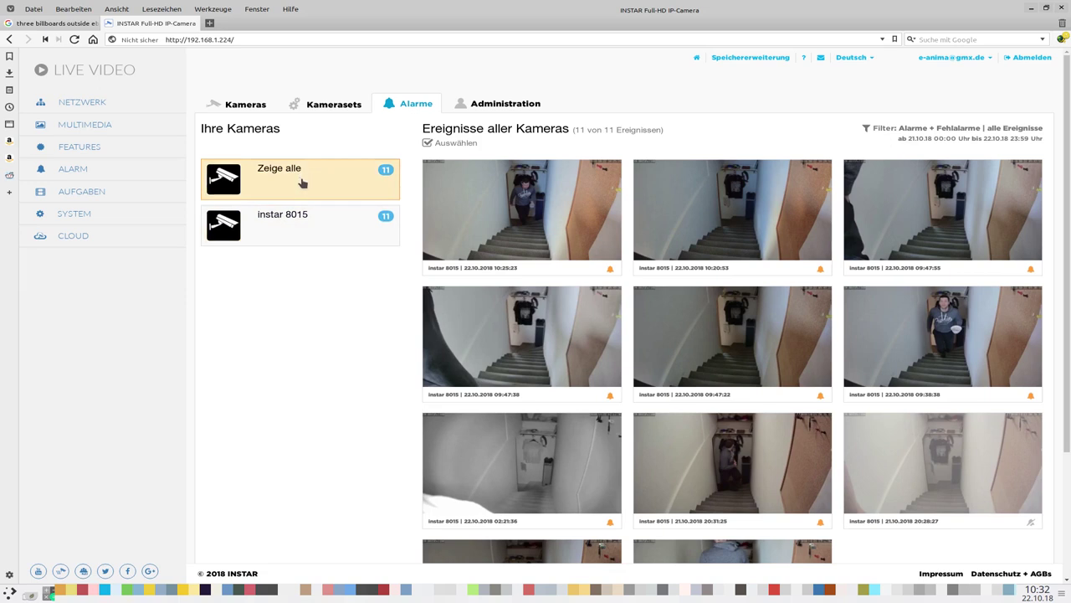
{"action": "mouse_move", "coordinate": [519, 262]}
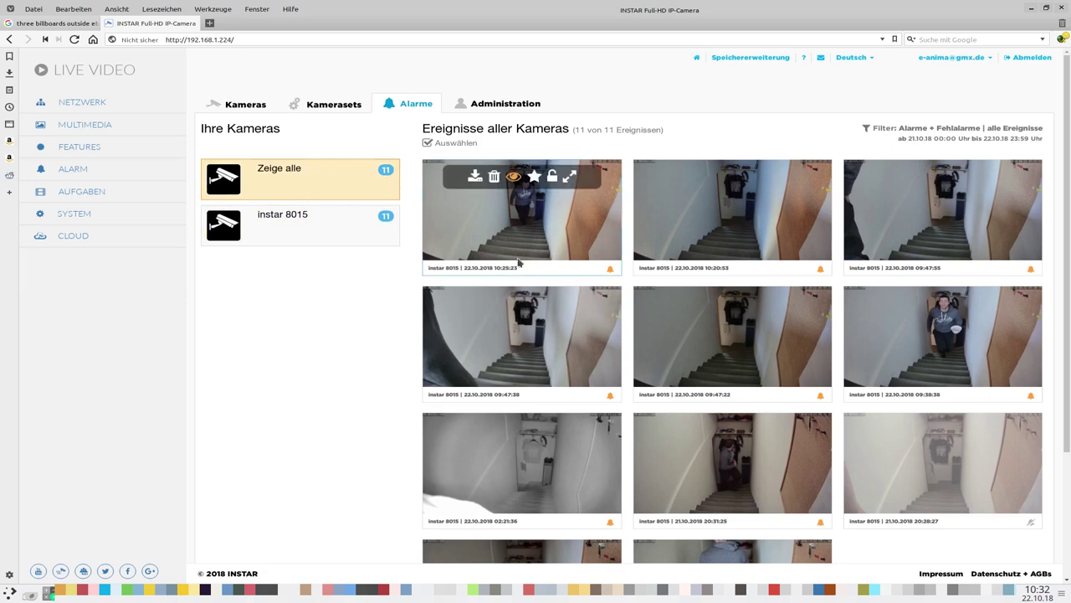
{"action": "left_click", "coordinate": [751, 233]}
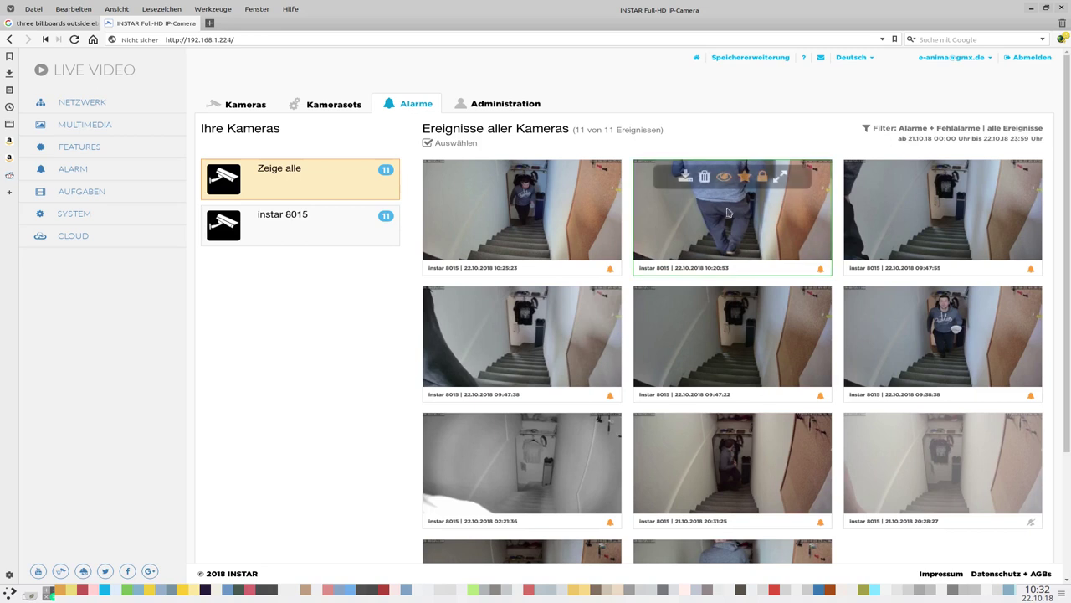
{"action": "mouse_move", "coordinate": [688, 178]}
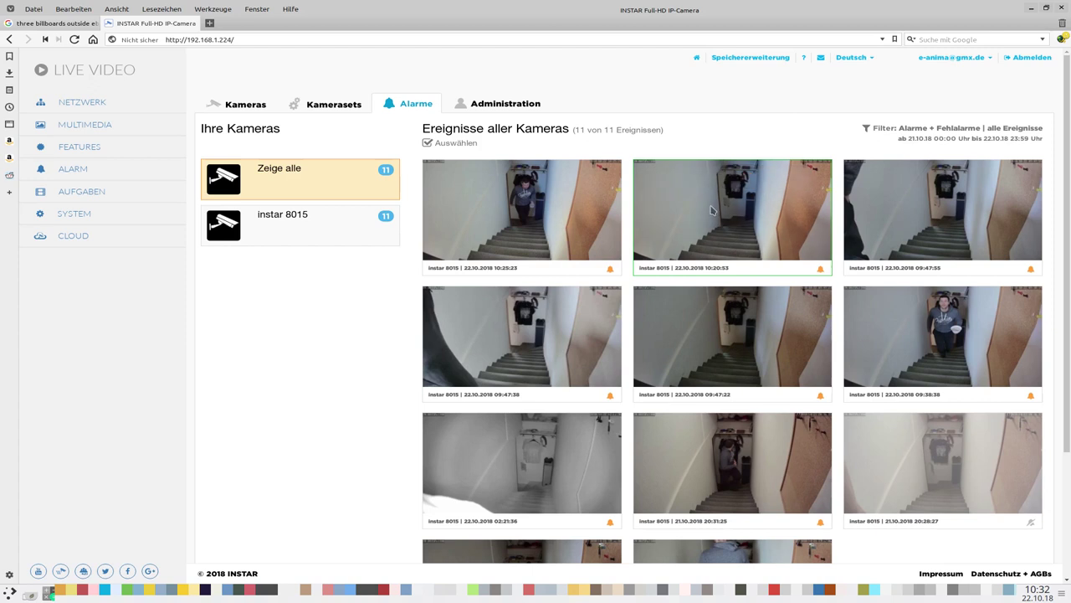
- Look at the cloud account's storage plan, checking the used storage space
{"action": "left_click", "coordinate": [487, 106]}
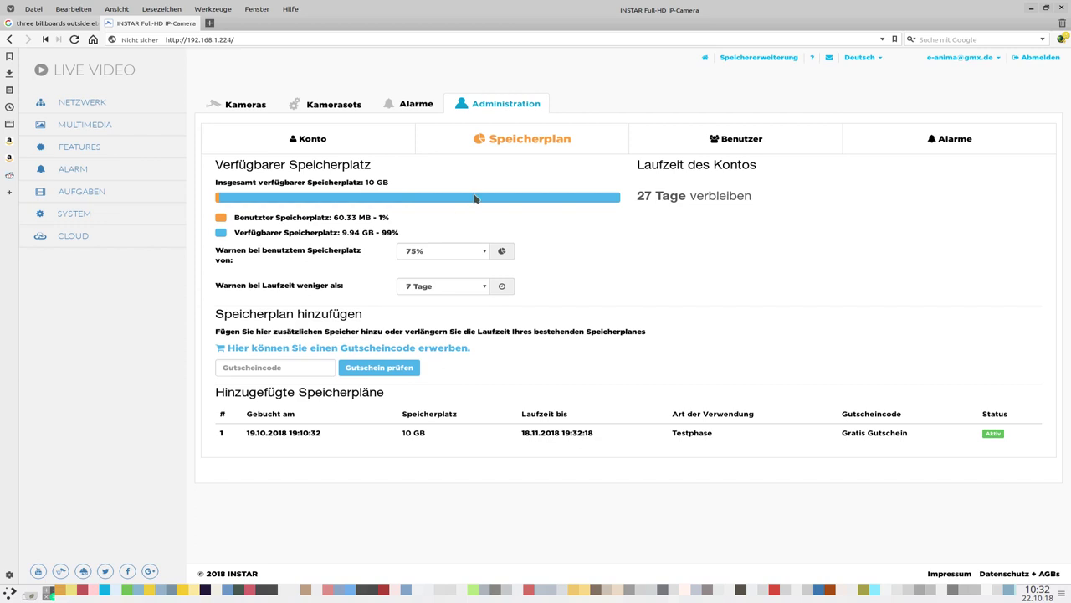
{"action": "left_click_drag", "start_coordinate": [234, 217], "coordinate": [397, 220]}
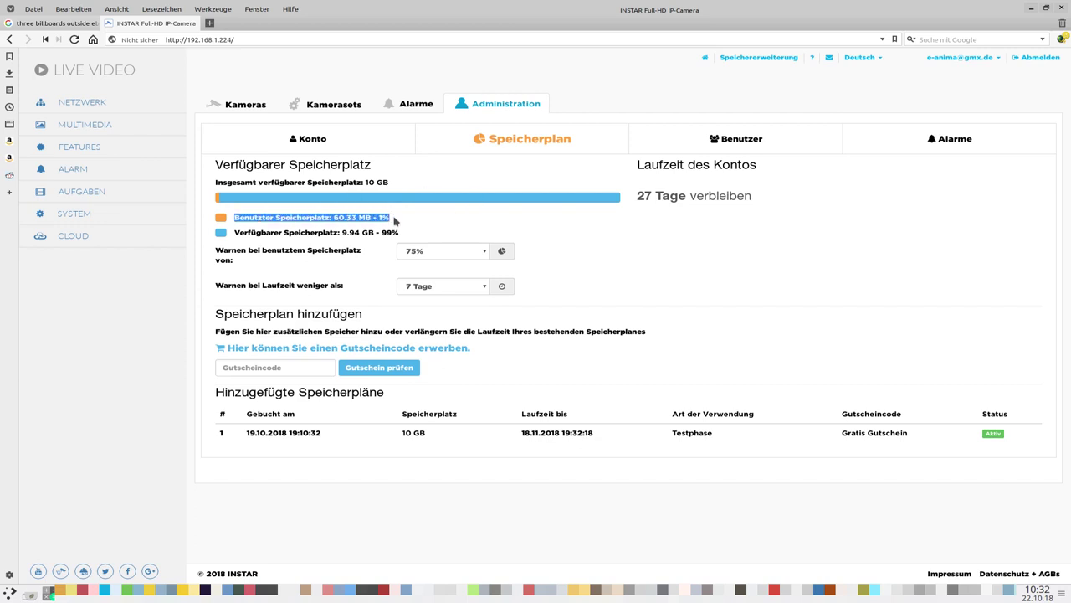
{"action": "left_click", "coordinate": [353, 221]}
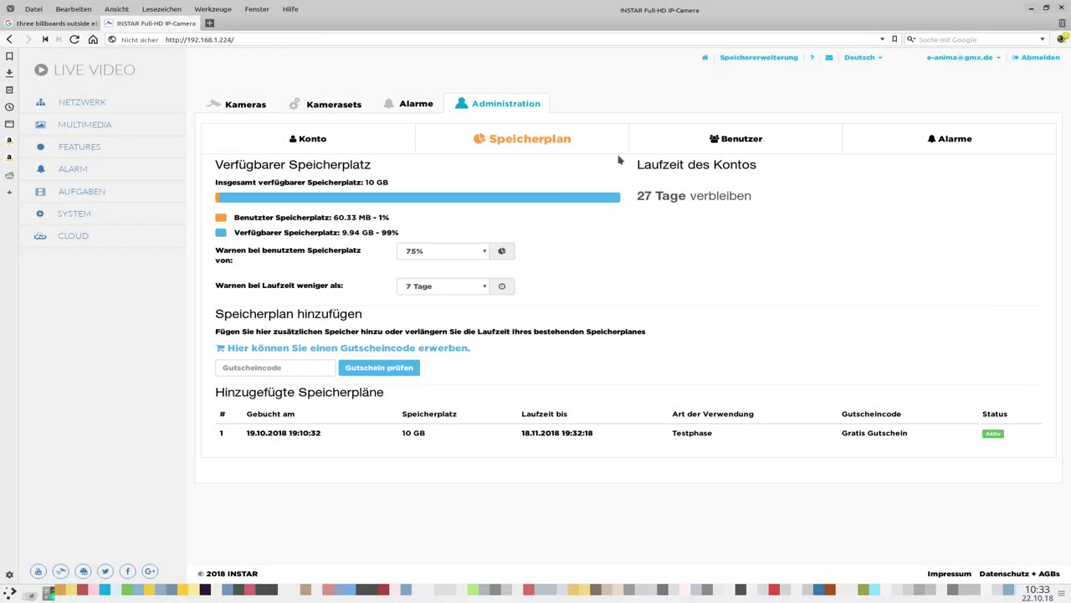
- Open the form for a new cloud user and look through its language and user group choices
{"action": "left_click", "coordinate": [742, 141]}
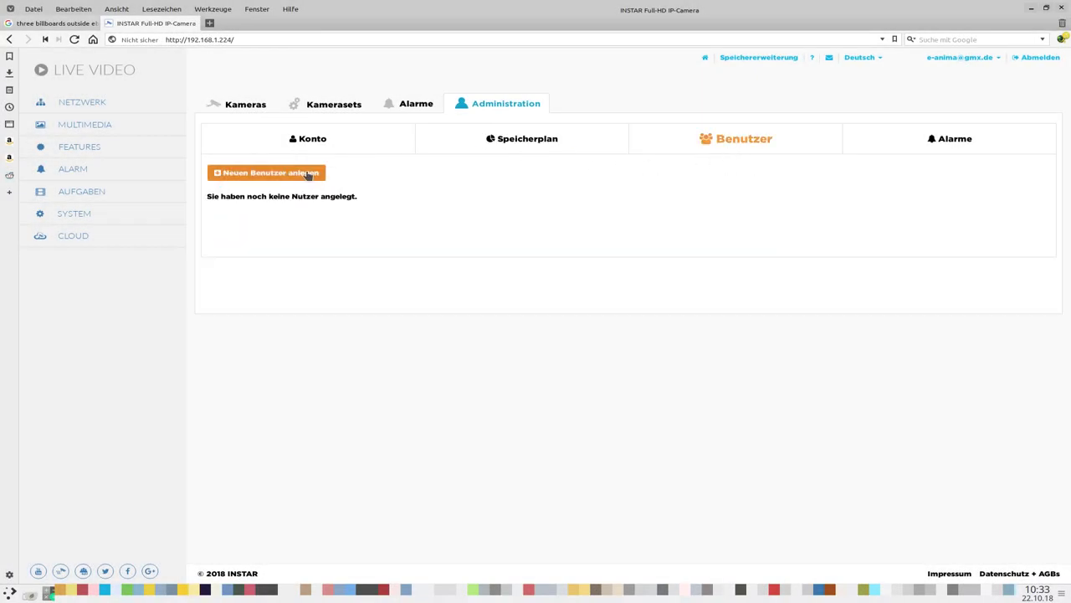
{"action": "left_click", "coordinate": [308, 173]}
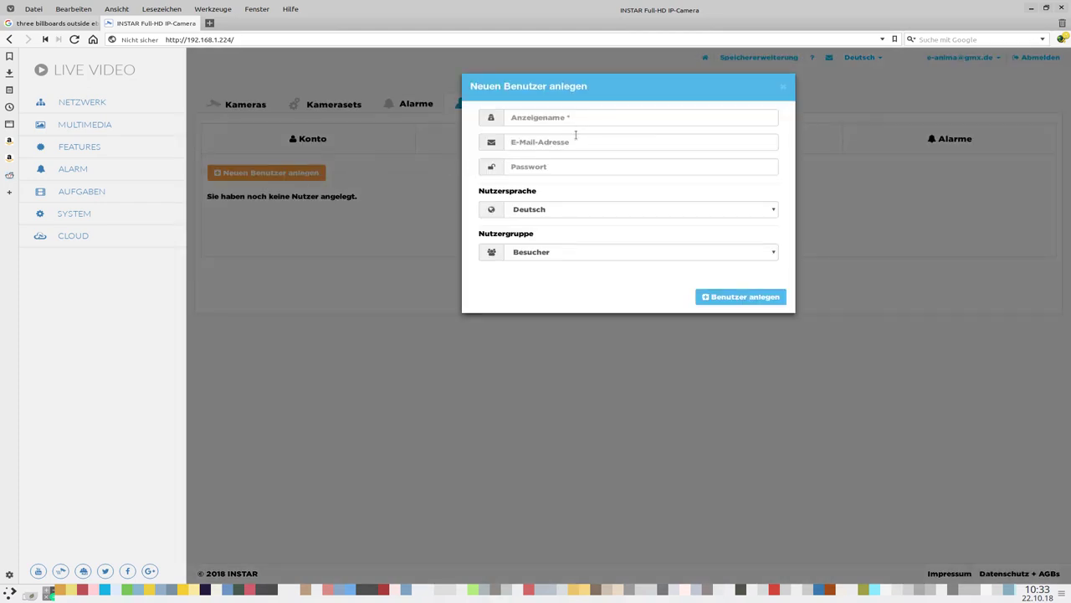
{"action": "left_click", "coordinate": [774, 215]}
{"action": "left_click", "coordinate": [774, 214]}
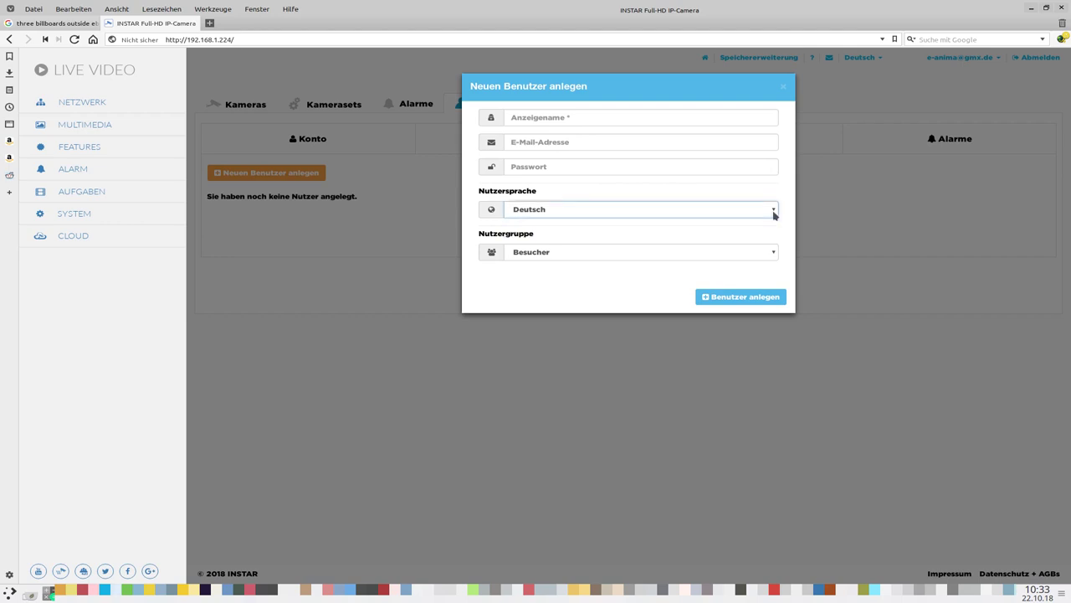
{"action": "left_click", "coordinate": [774, 255]}
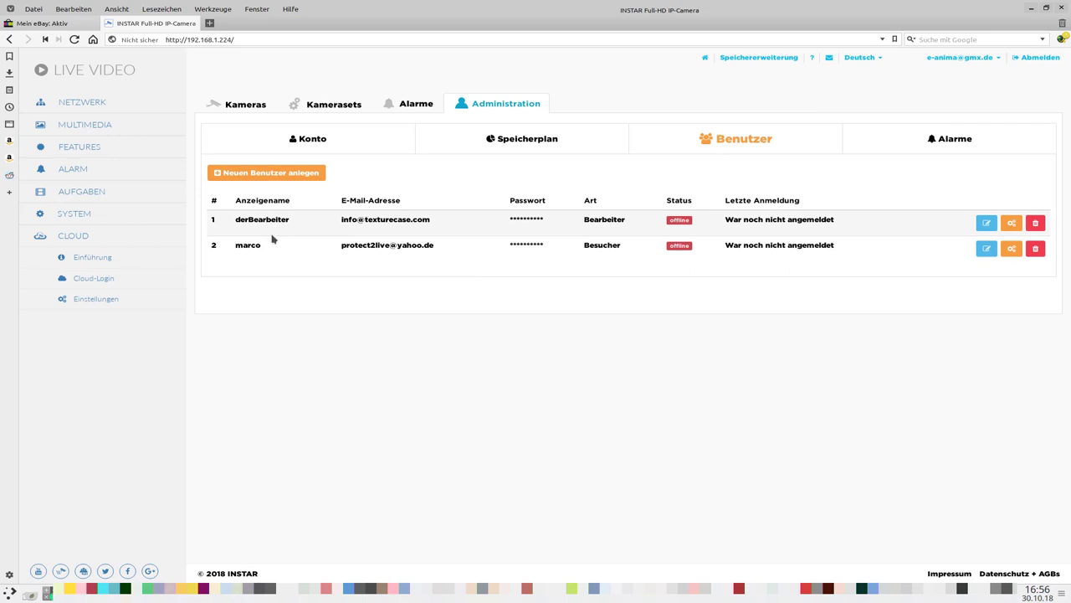
- Review the user groups Besucher, Bearbeiter and Administrator in the new-user form, and close it without creating a user
{"action": "left_click", "coordinate": [309, 174]}
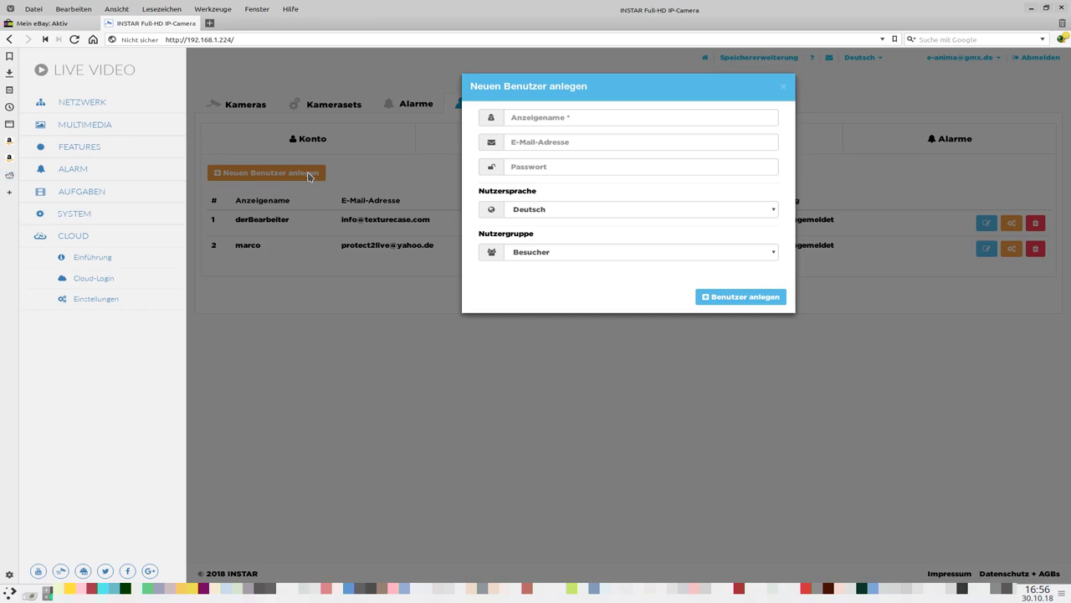
{"action": "left_click", "coordinate": [745, 215]}
{"action": "left_click", "coordinate": [671, 262]}
{"action": "left_click", "coordinate": [627, 256]}
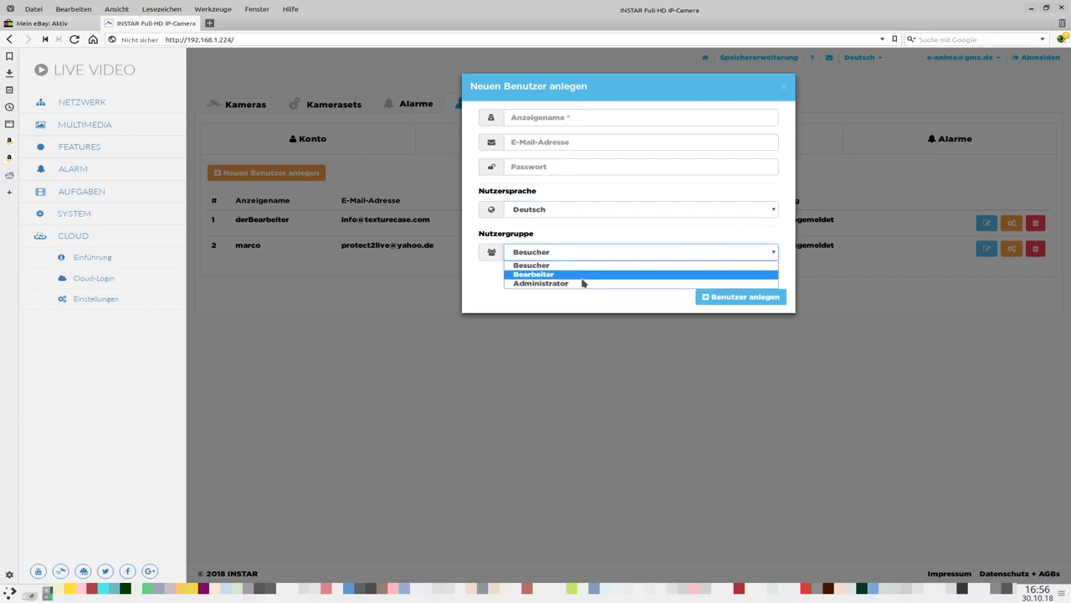
{"action": "key", "text": "Down"}
{"action": "key", "text": "Up"}
{"action": "key", "text": "Up"}
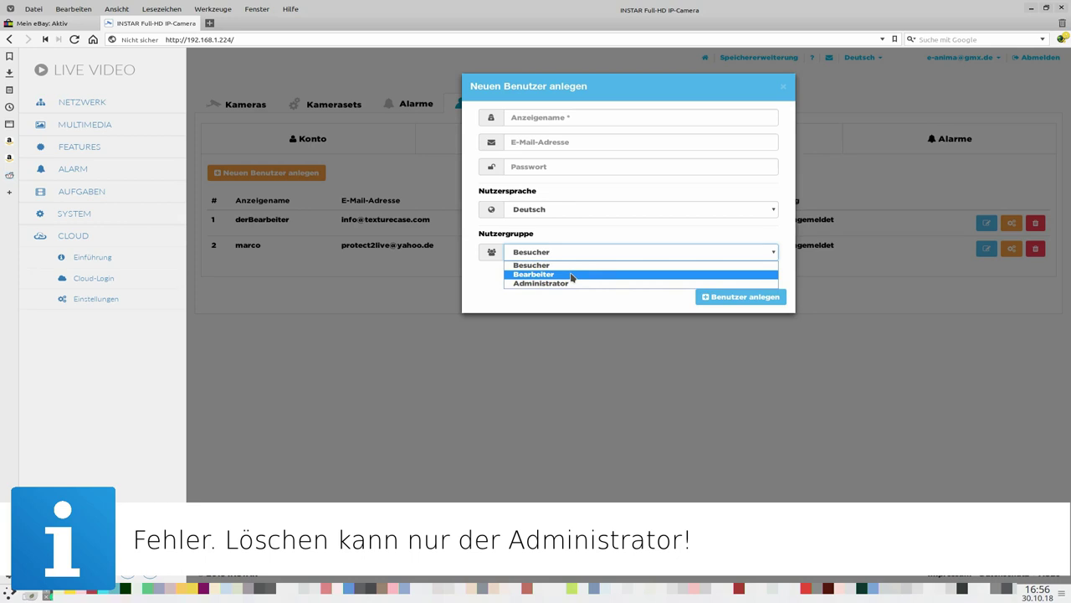
{"action": "key", "text": "Down"}
{"action": "key", "text": "Up"}
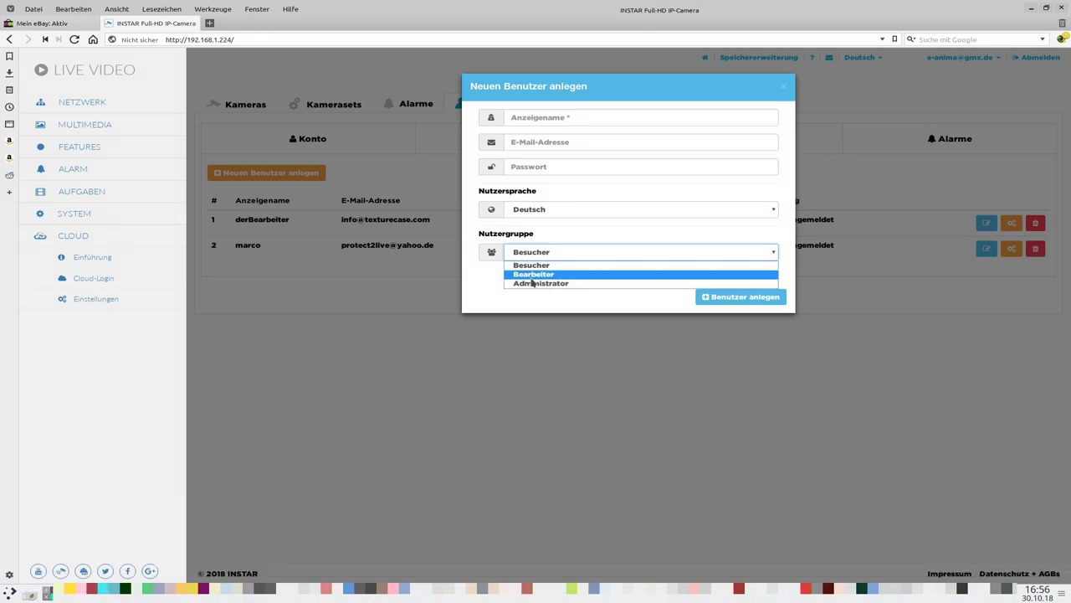
{"action": "left_click", "coordinate": [484, 284]}
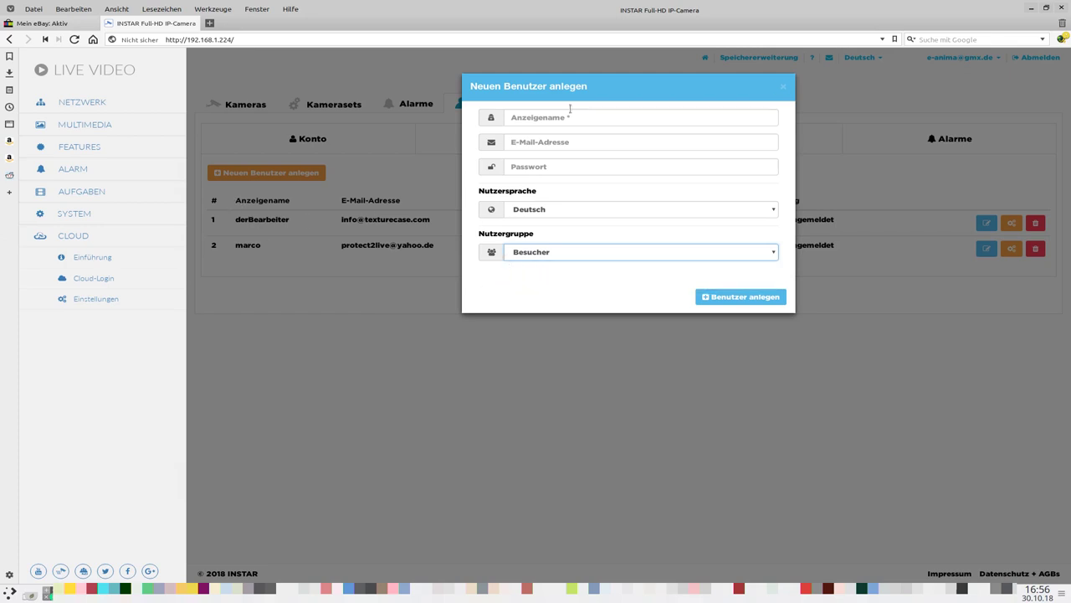
{"action": "left_click", "coordinate": [785, 87]}
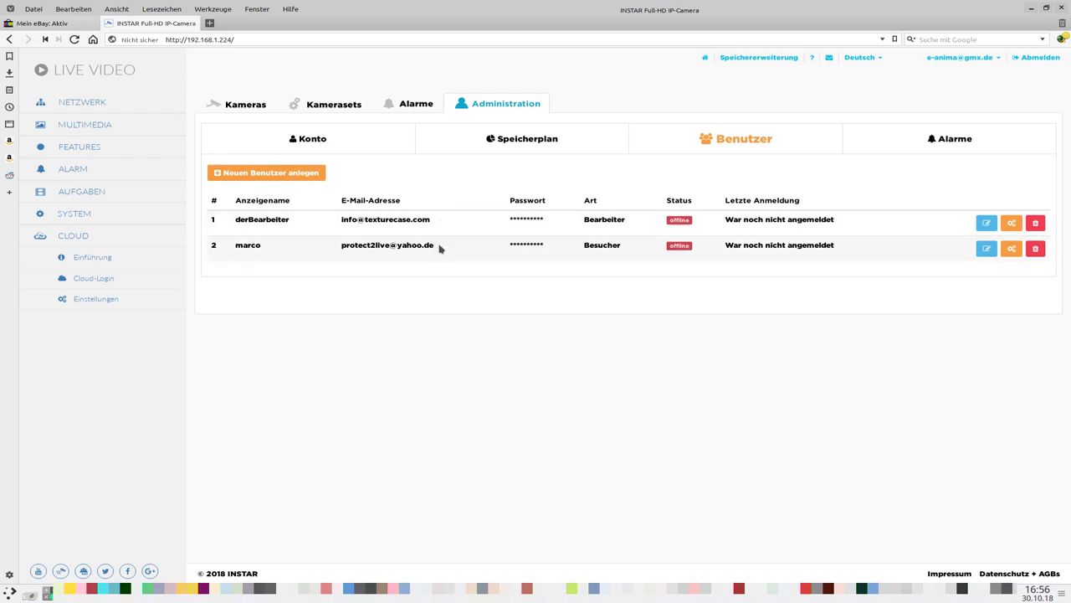
- Check the visitor's e-mail entry in the user list and view the Bearbeiter user's edit form without saving changes
{"action": "left_click_drag", "start_coordinate": [439, 249], "coordinate": [334, 247]}
{"action": "left_click", "coordinate": [393, 251]}
{"action": "left_click", "coordinate": [985, 225]}
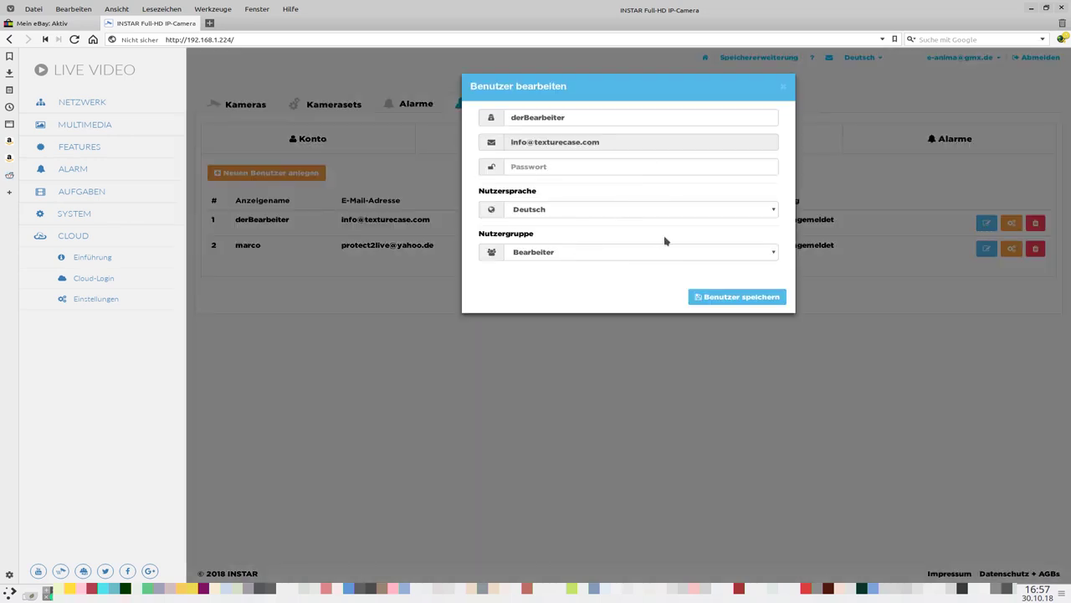
{"action": "left_click", "coordinate": [791, 91]}
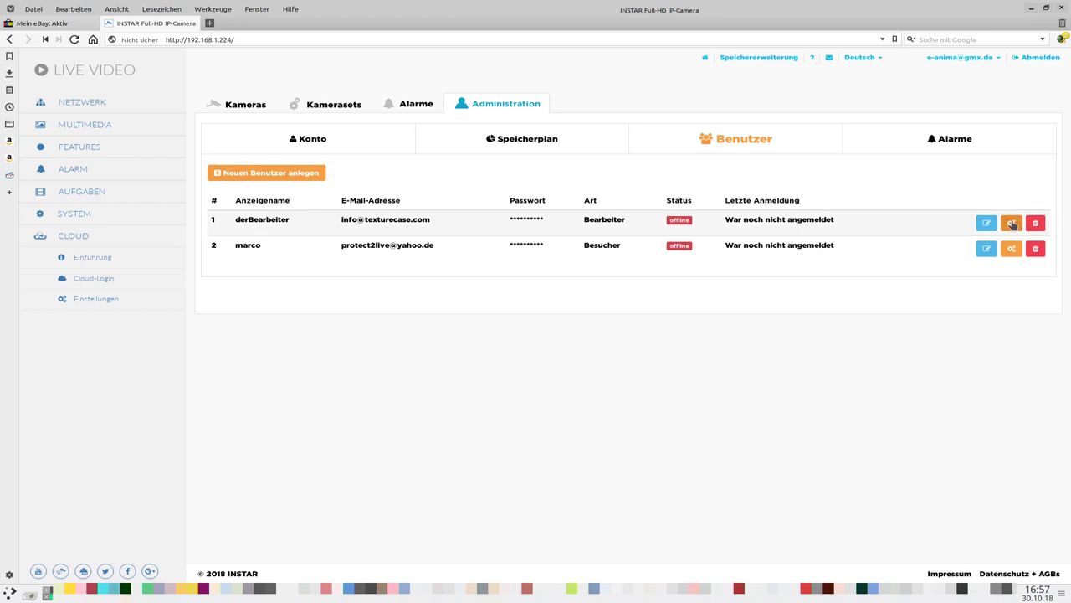
- Open the Bearbeiter user's access rights and review the page permissions, including the options for Kameras
{"action": "left_click", "coordinate": [1012, 223]}
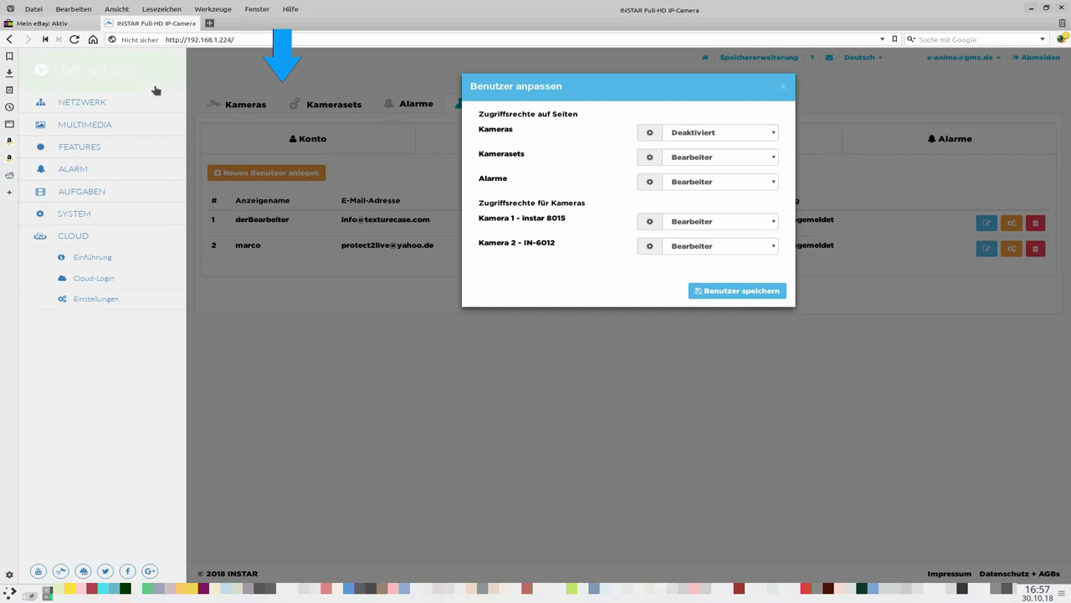
{"action": "left_click_drag", "start_coordinate": [479, 154], "coordinate": [541, 181]}
{"action": "left_click", "coordinate": [543, 183]}
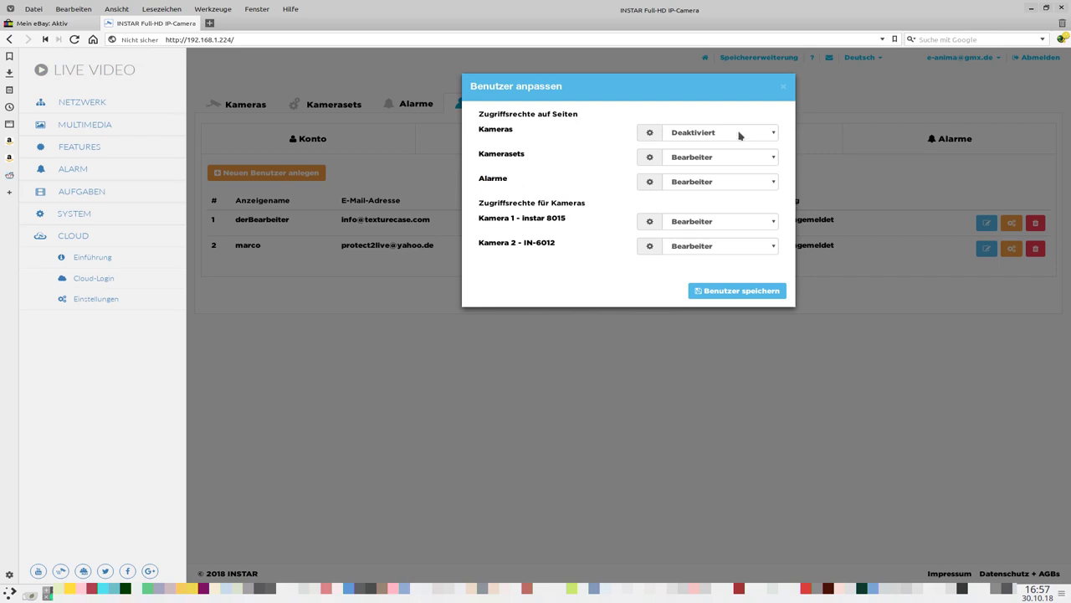
{"action": "left_click", "coordinate": [740, 136]}
{"action": "left_click", "coordinate": [714, 149]}
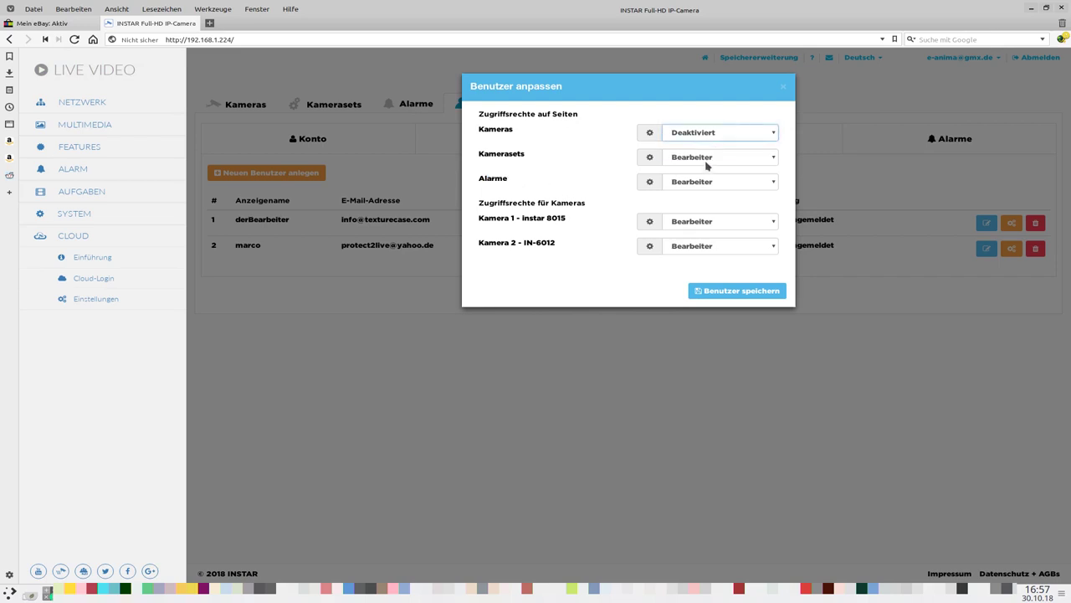
- Try Deaktiviert for the Kamerasets page, review the Alarme options, and return Kamerasets to Bearbeiter
{"action": "left_click", "coordinate": [707, 161]}
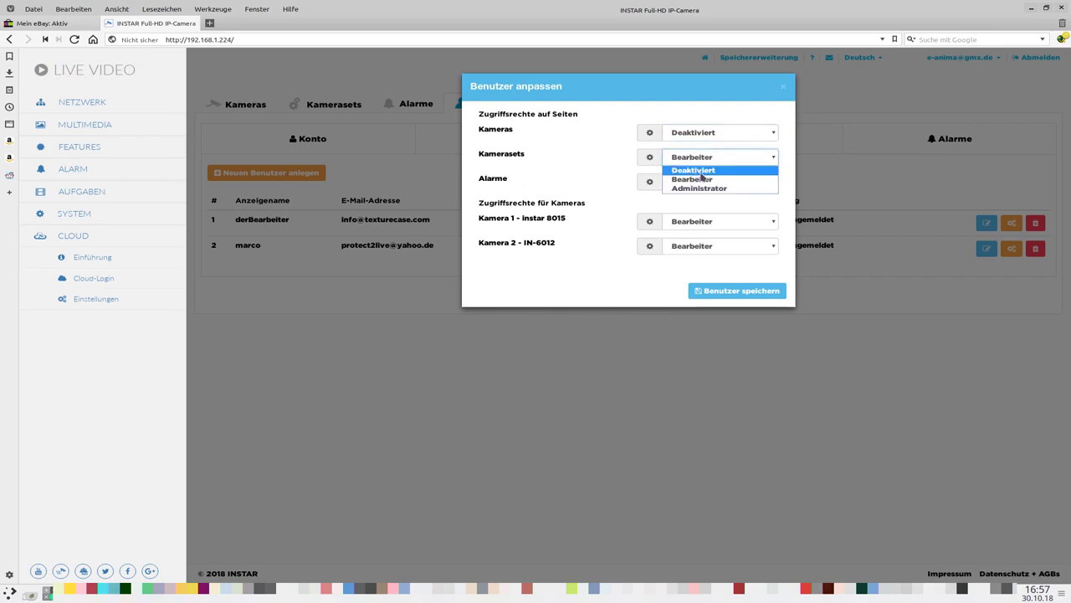
{"action": "left_click", "coordinate": [694, 171]}
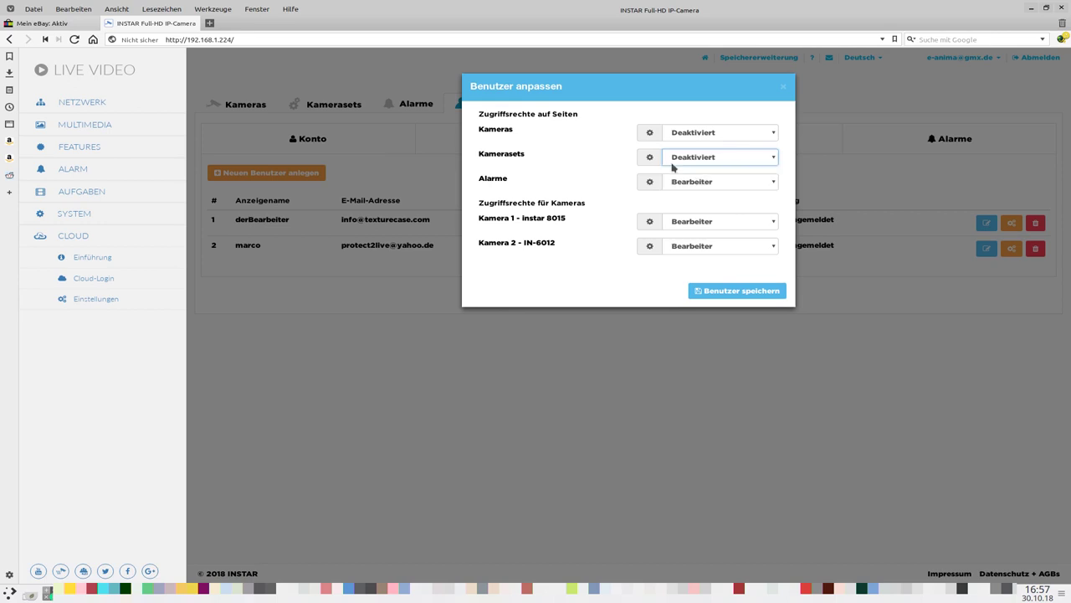
{"action": "left_click", "coordinate": [757, 186]}
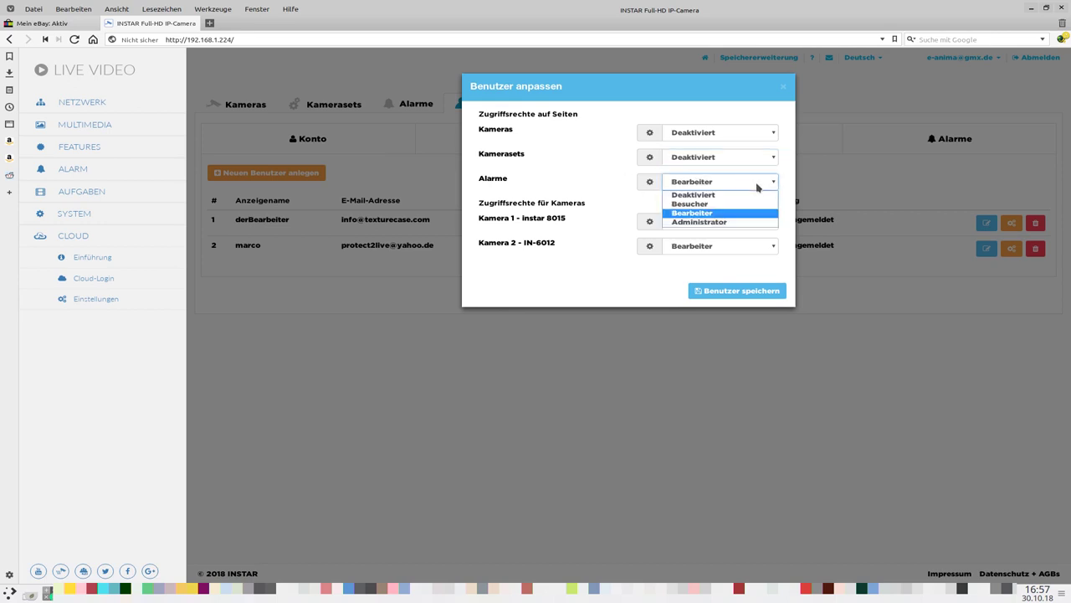
{"action": "left_click", "coordinate": [714, 215]}
{"action": "left_click", "coordinate": [717, 161]}
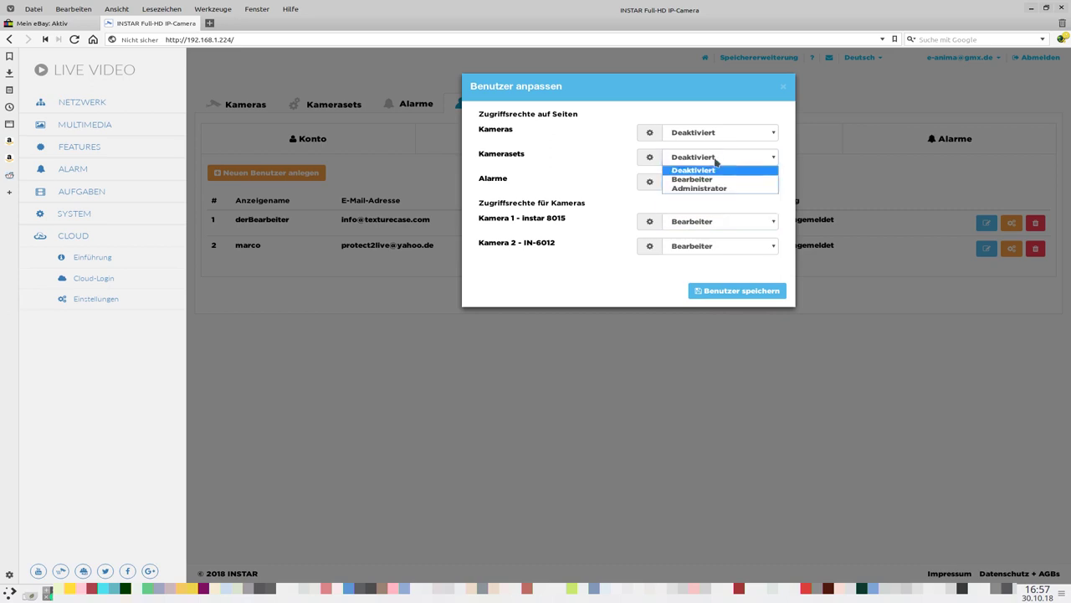
{"action": "left_click", "coordinate": [714, 180]}
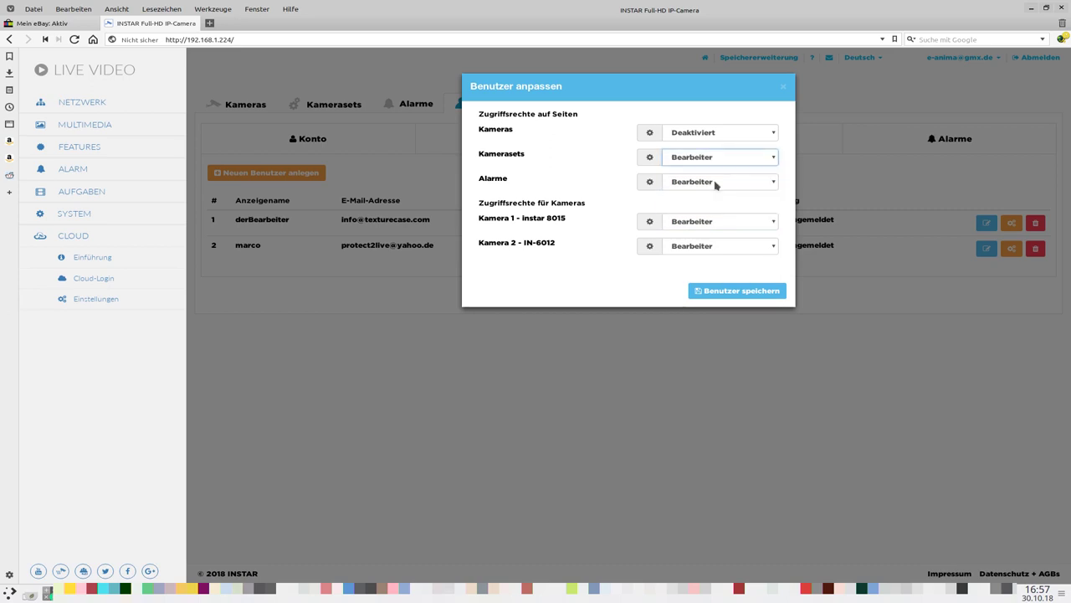
- Examine the Kameras page permission's options again, leaving it at Deaktiviert
{"action": "left_click", "coordinate": [698, 135]}
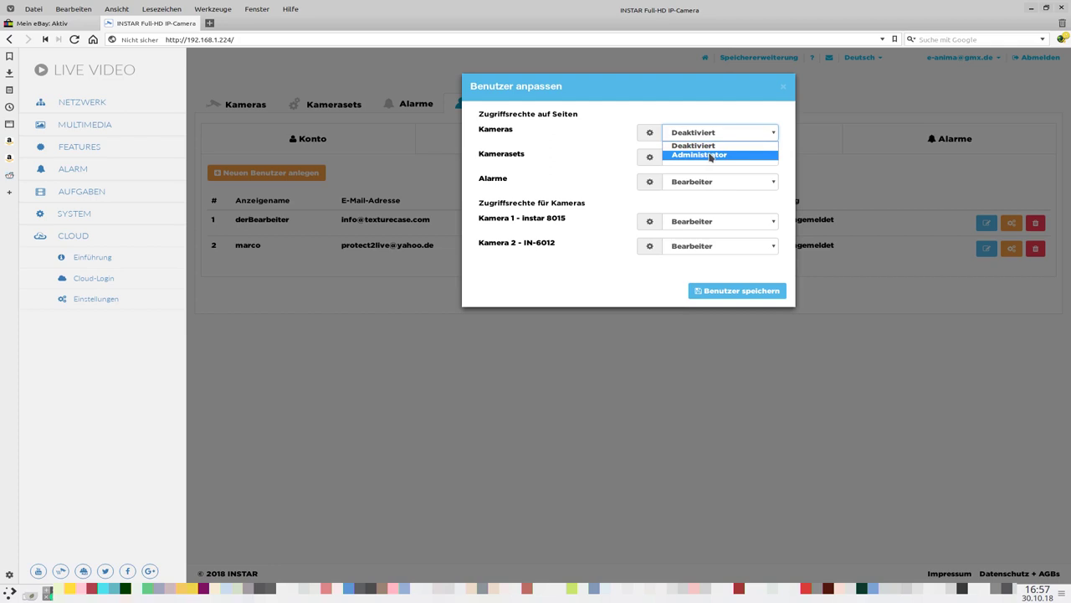
{"action": "left_click", "coordinate": [600, 138]}
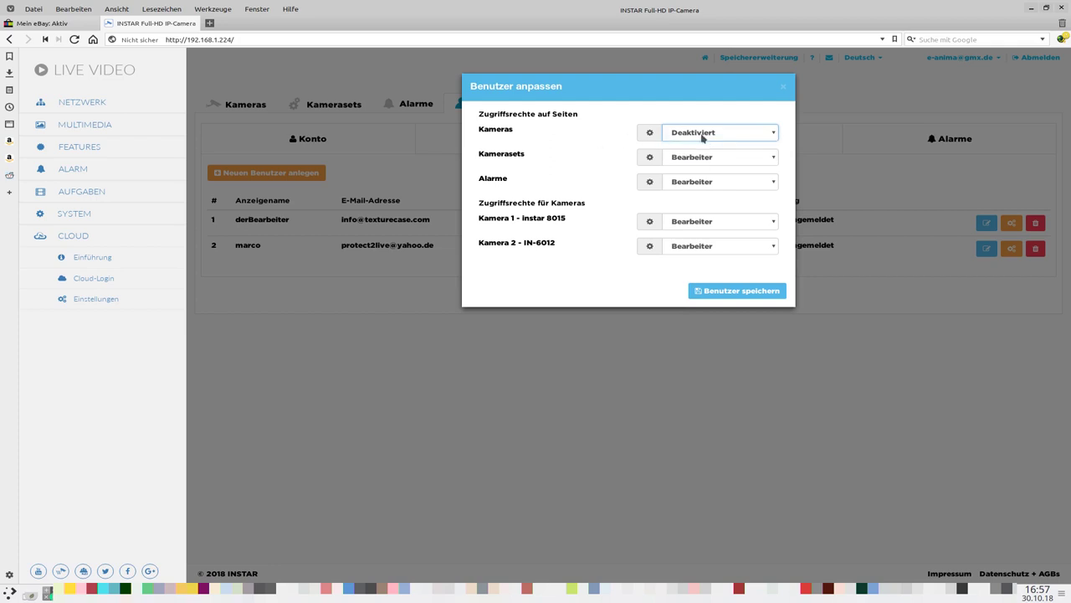
{"action": "left_click", "coordinate": [703, 135]}
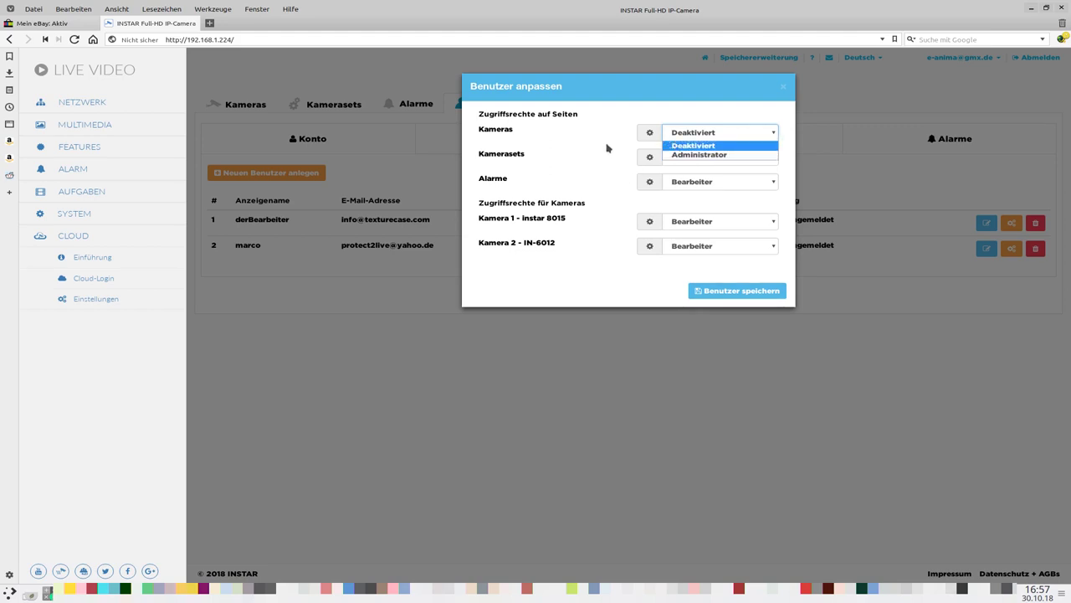
{"action": "left_click", "coordinate": [559, 147]}
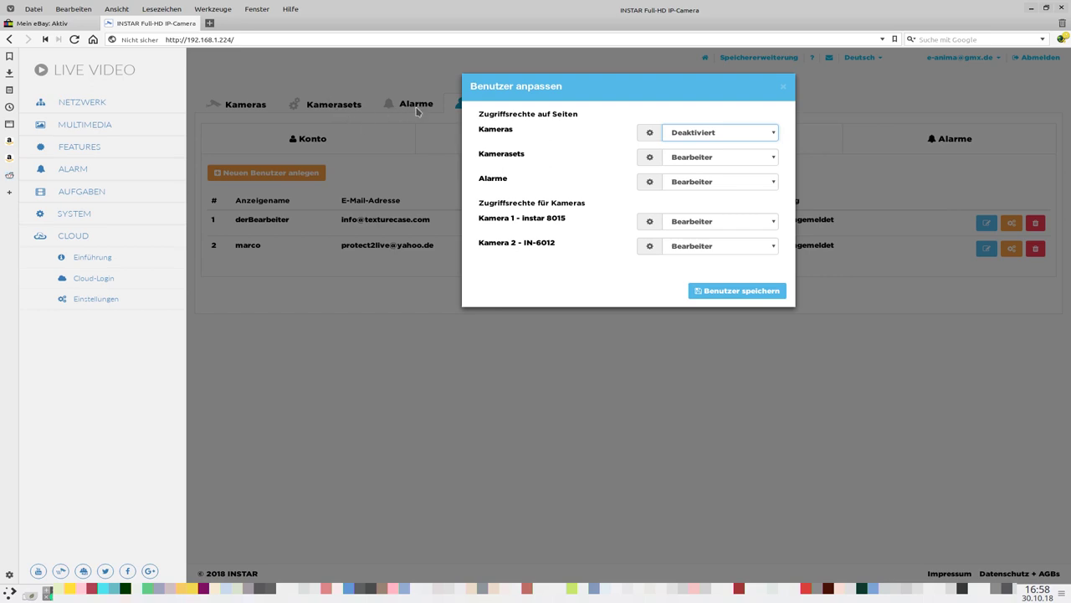
- Set the Kamerasets page access to Deaktiviert and keep the Alarme page access at Bearbeiter
{"action": "left_click", "coordinate": [722, 159]}
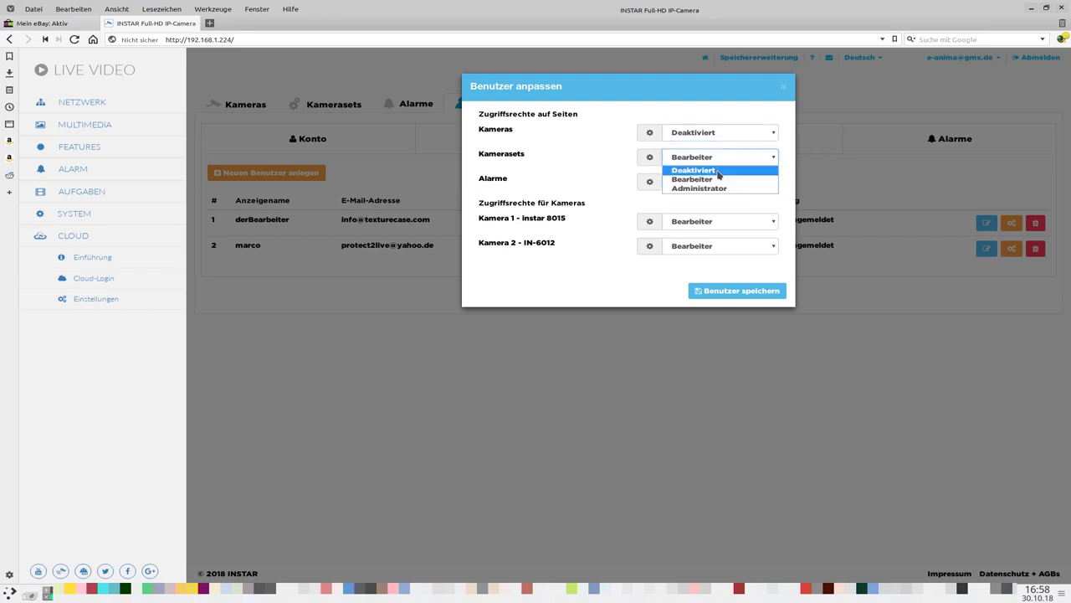
{"action": "left_click", "coordinate": [719, 171]}
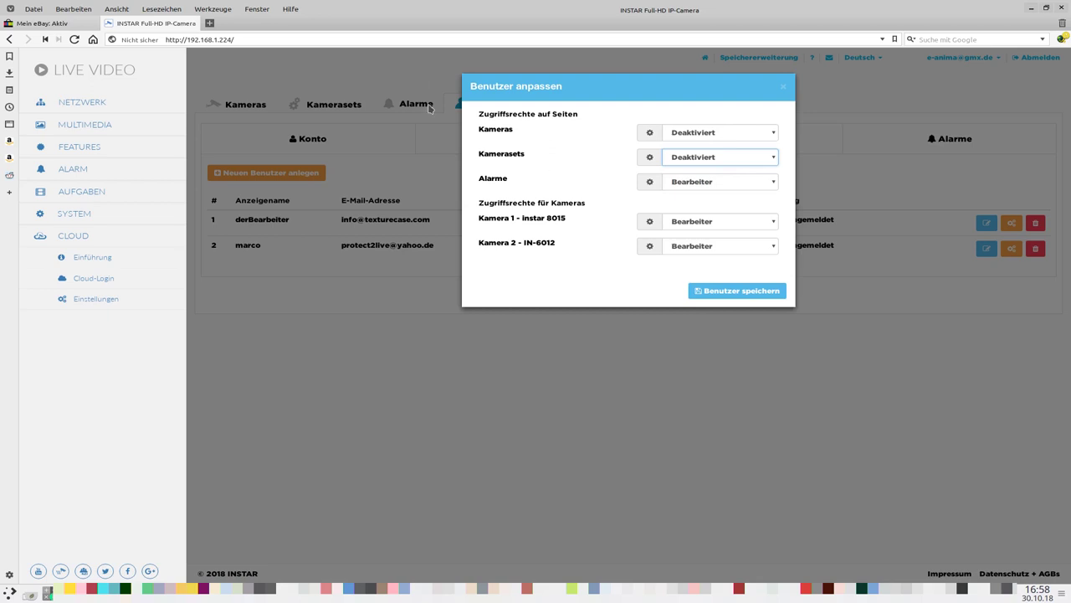
{"action": "left_click", "coordinate": [686, 186]}
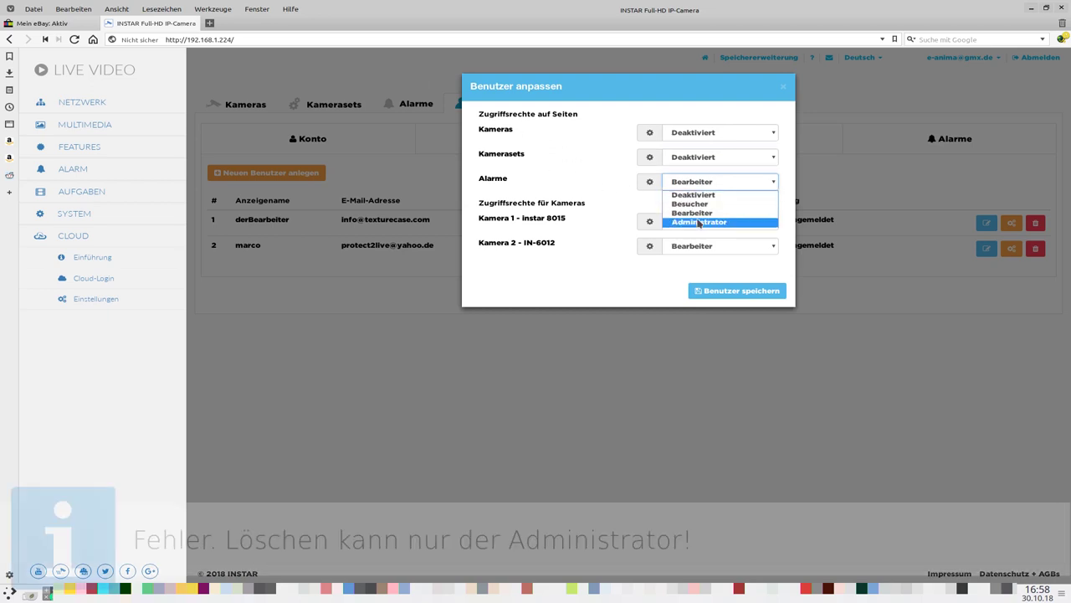
{"action": "left_click", "coordinate": [689, 214]}
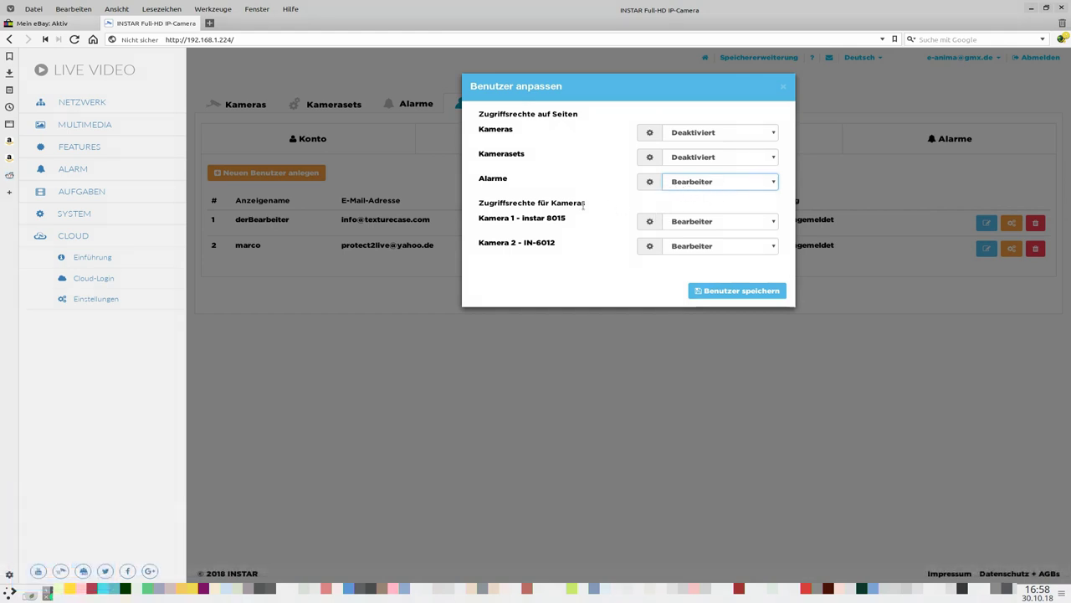
- Review the rights for Kamera 1 - instar 8015, leaving Bearbeiter, and set Kamera 2 - IN-6012 to Deaktiviert
{"action": "left_click_drag", "start_coordinate": [478, 218], "coordinate": [565, 218]}
{"action": "left_click", "coordinate": [531, 214]}
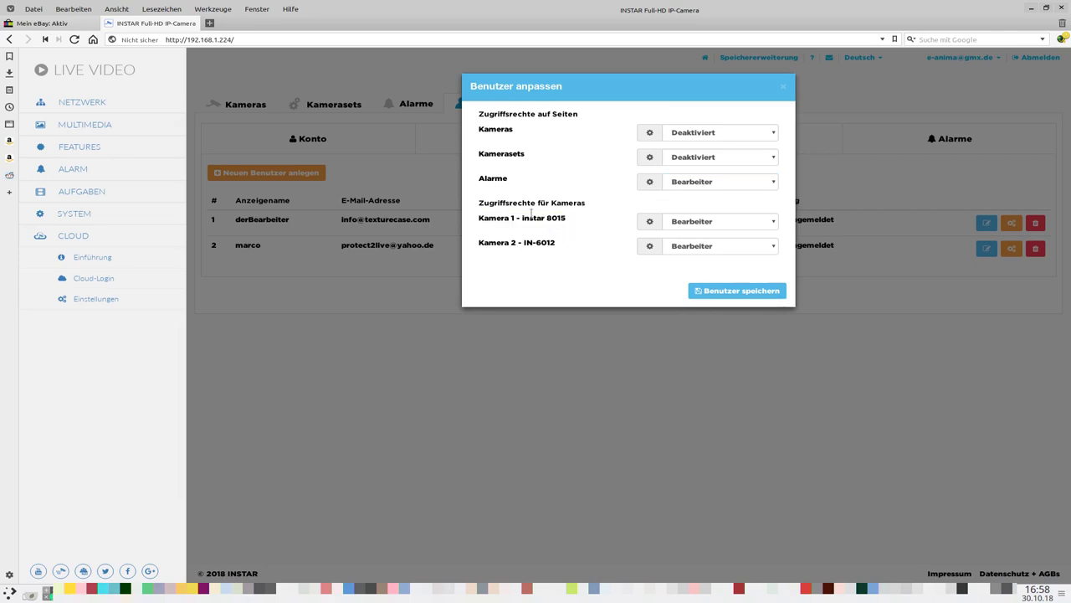
{"action": "left_click", "coordinate": [764, 223]}
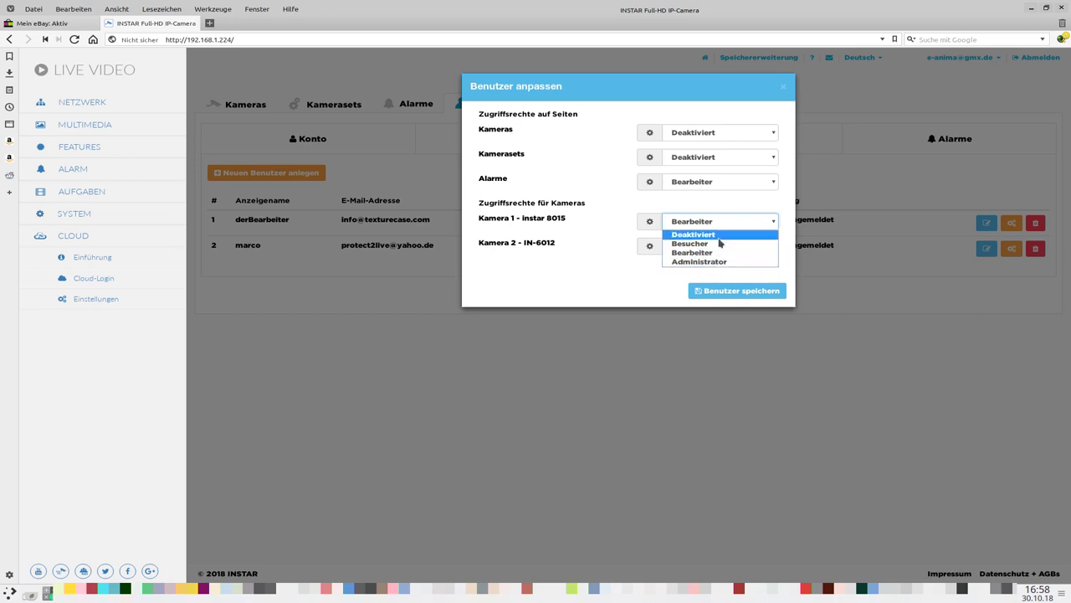
{"action": "left_click", "coordinate": [635, 209]}
{"action": "left_click", "coordinate": [749, 247]}
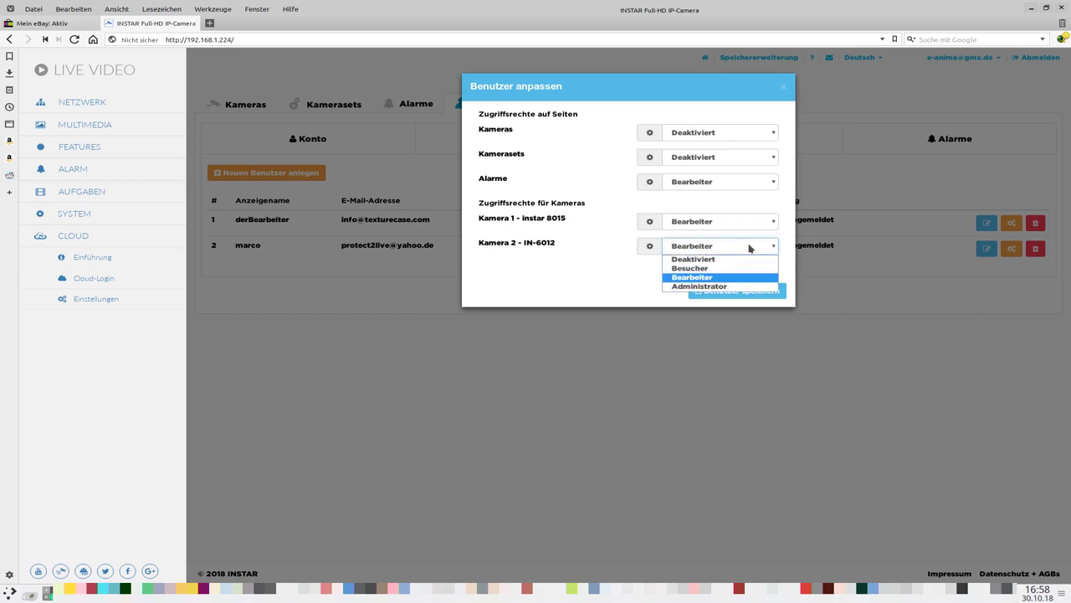
{"action": "left_click", "coordinate": [716, 260]}
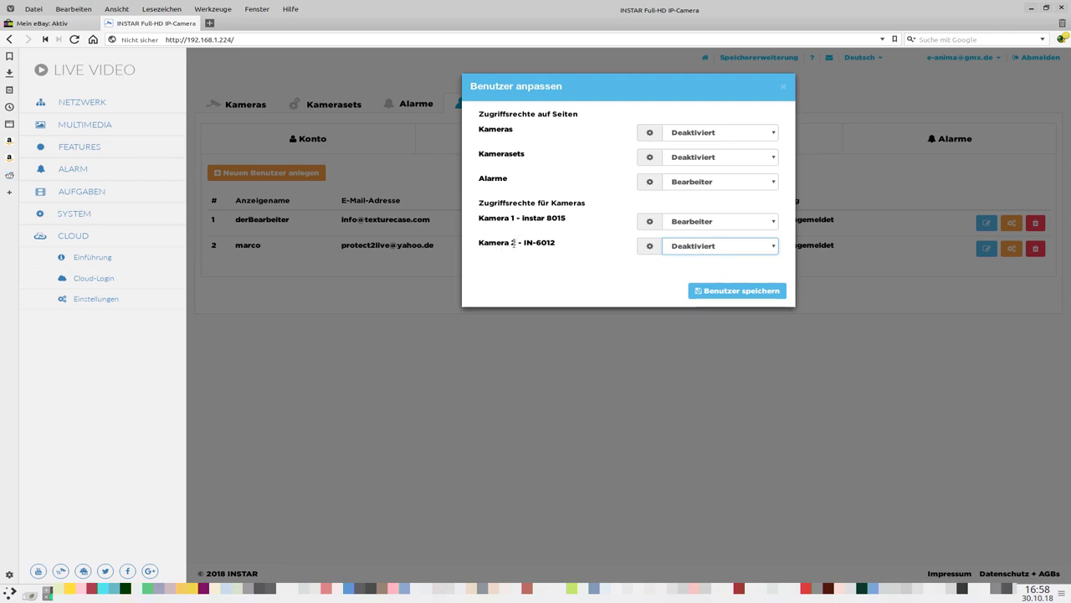
- Save the adjusted user rights, highlight the derBearbeiter account's e-mail address, and open that account's rights settings
{"action": "left_click", "coordinate": [722, 290]}
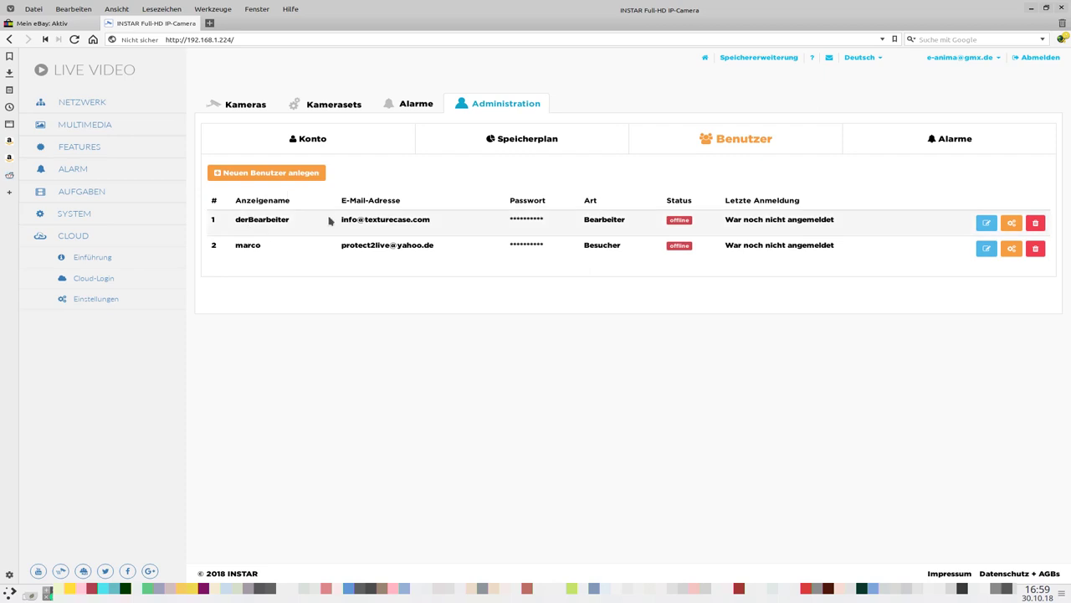
{"action": "left_click_drag", "start_coordinate": [342, 219], "coordinate": [456, 226]}
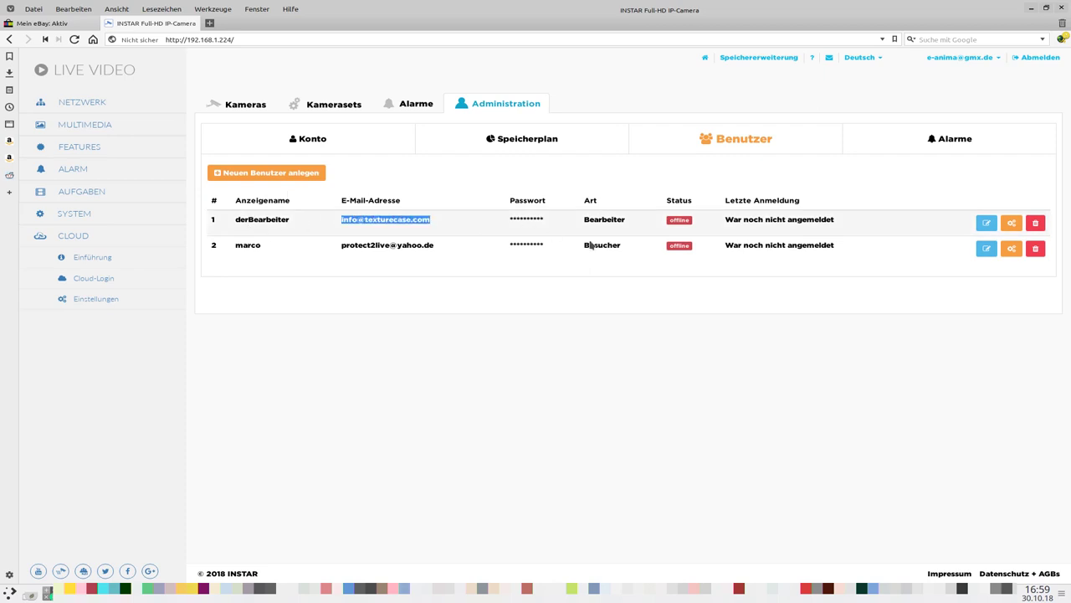
{"action": "left_click", "coordinate": [1012, 222]}
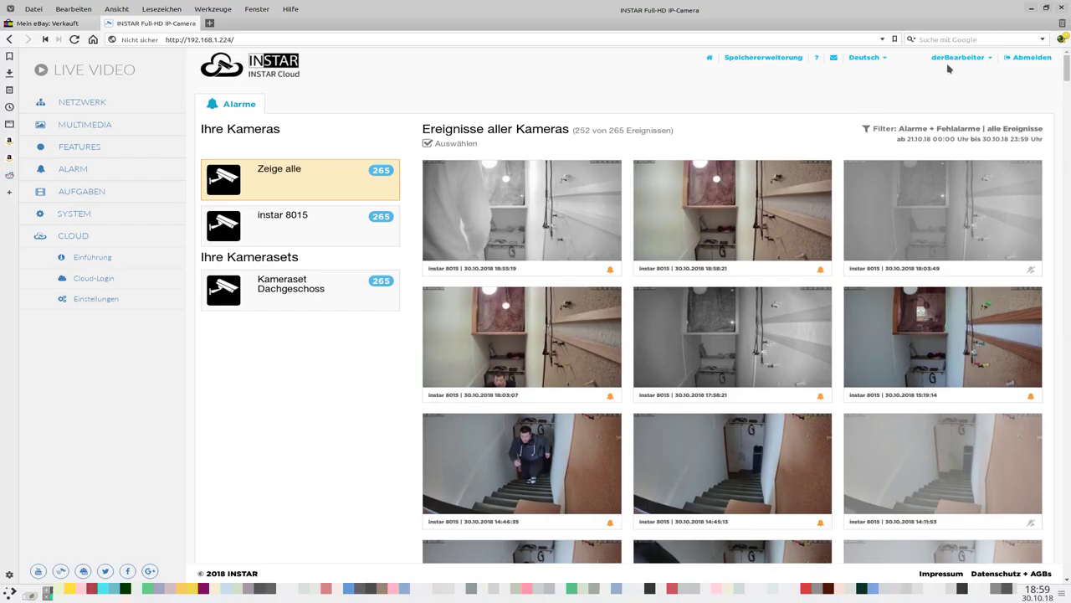
- Check the account menu and accessible alarm events while signed in as derBearbeiter
{"action": "left_click", "coordinate": [939, 60]}
{"action": "mouse_move", "coordinate": [501, 207]}
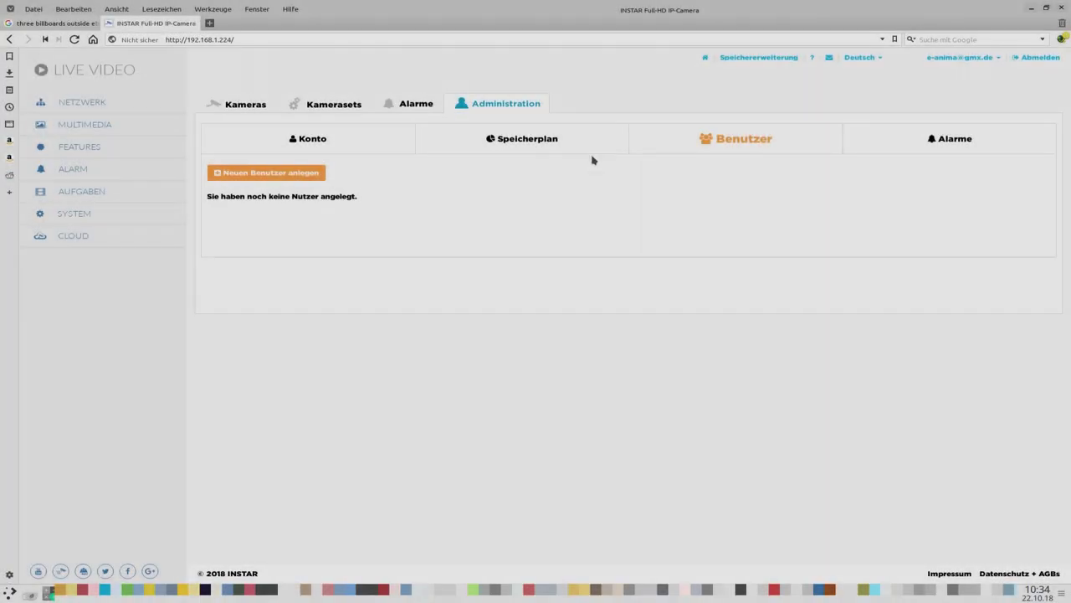
- Open the administration's Alarme settings and review the options for the number of displayed events and alarm e-mail sending
{"action": "left_click", "coordinate": [949, 139]}
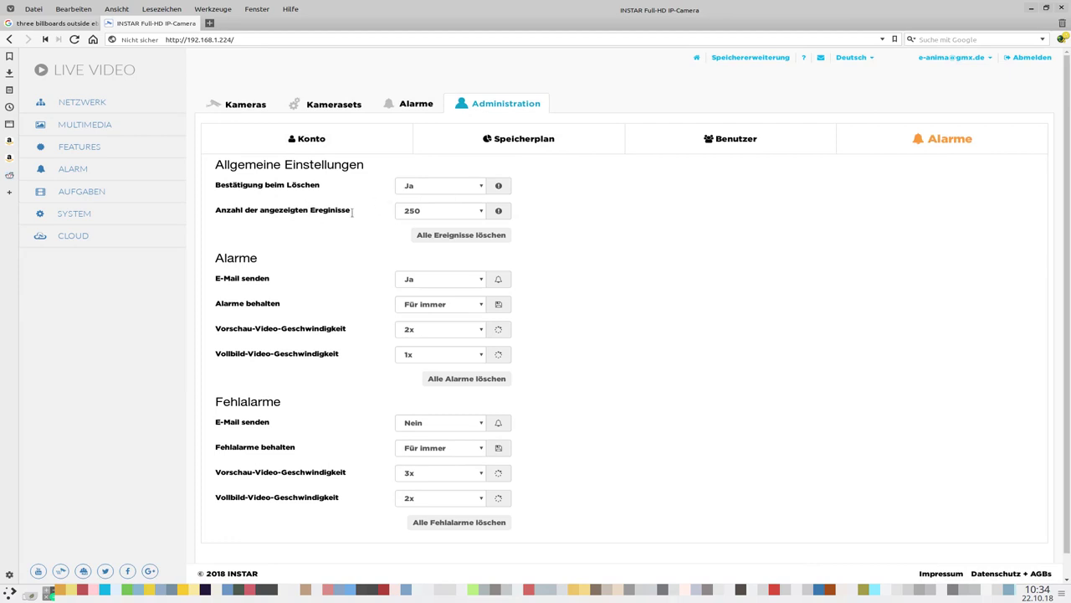
{"action": "left_click", "coordinate": [482, 214]}
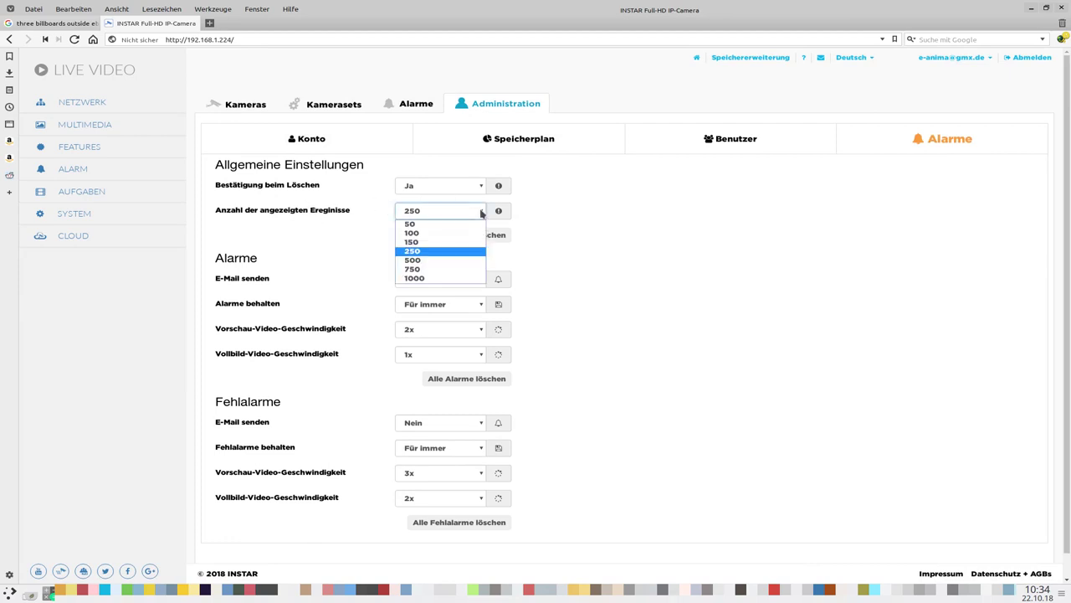
{"action": "left_click", "coordinate": [334, 234]}
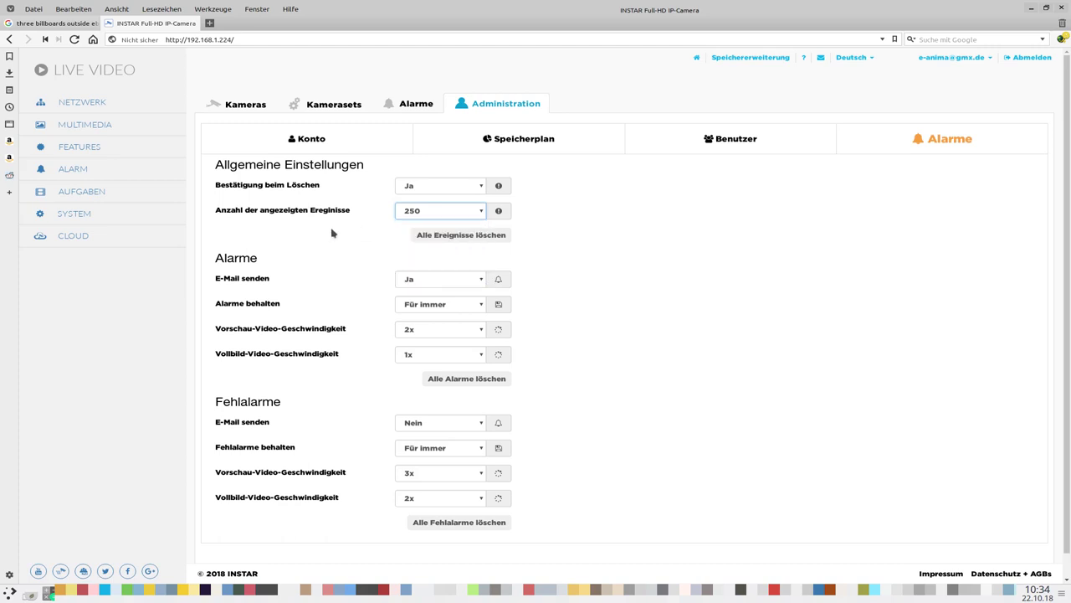
{"action": "left_click", "coordinate": [482, 283]}
{"action": "left_click", "coordinate": [441, 295]}
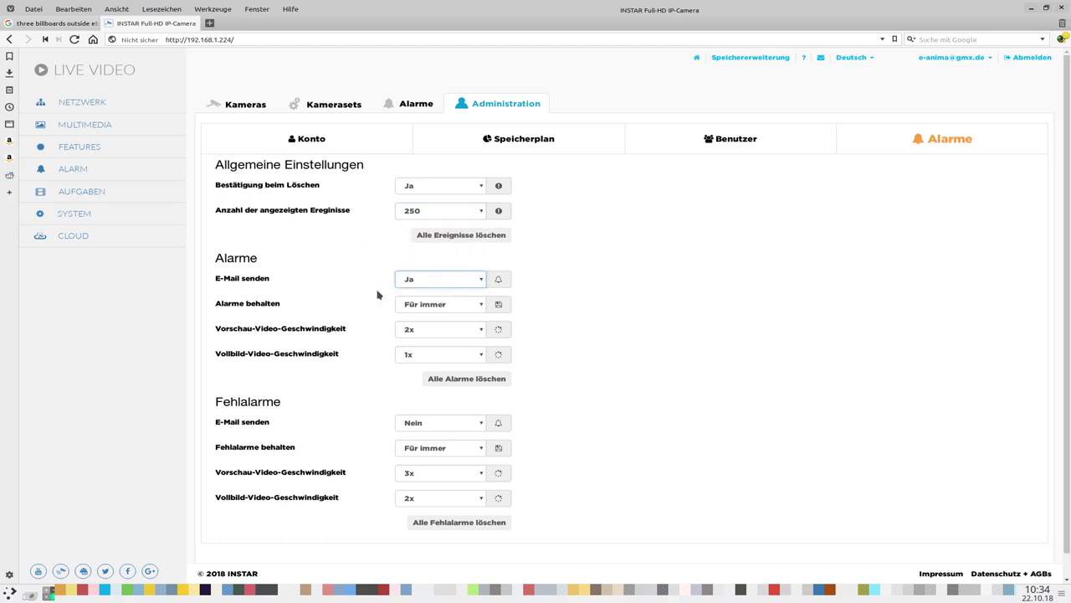
- Set the retention period for alarms (Alarme behalten) to 2 Wochen
{"action": "left_click", "coordinate": [483, 305]}
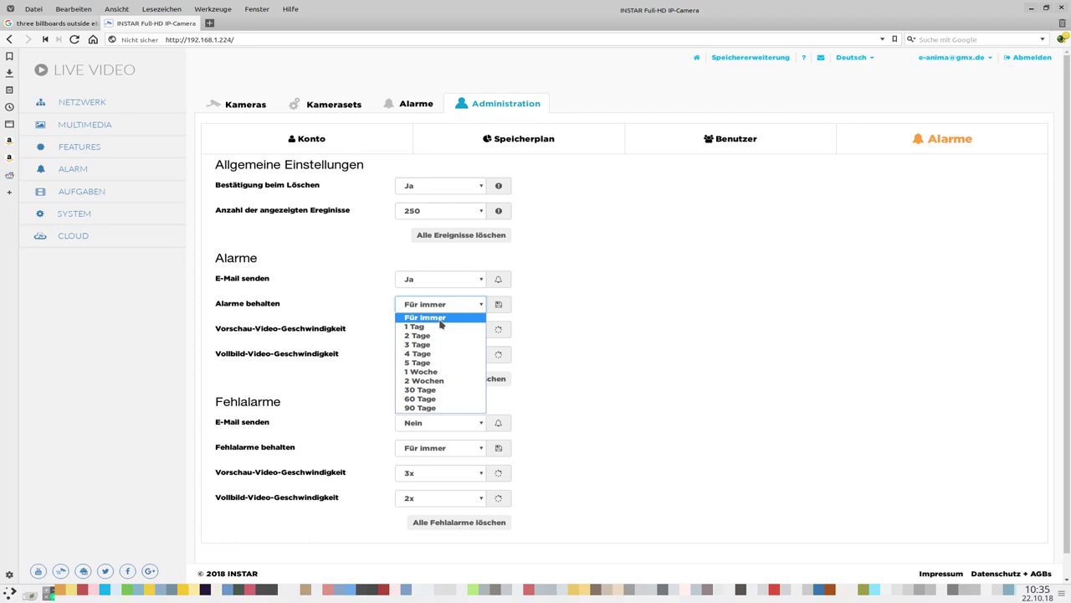
{"action": "left_click", "coordinate": [452, 380]}
{"action": "left_click", "coordinate": [453, 359]}
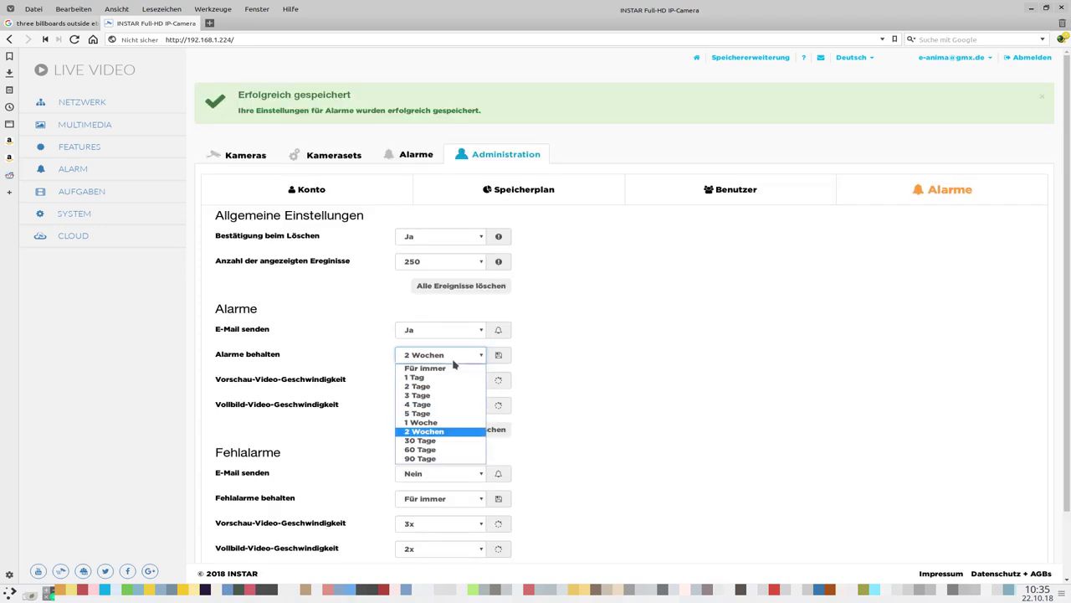
{"action": "left_click", "coordinate": [441, 432]}
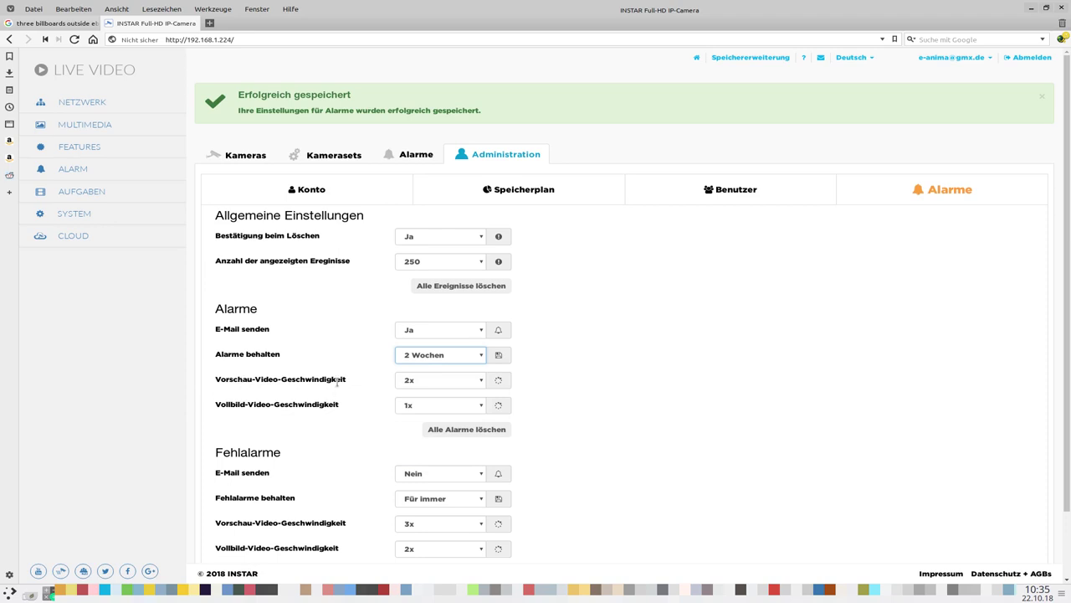
- Review the preview and full-screen video speed options for alarms
{"action": "left_click", "coordinate": [482, 382]}
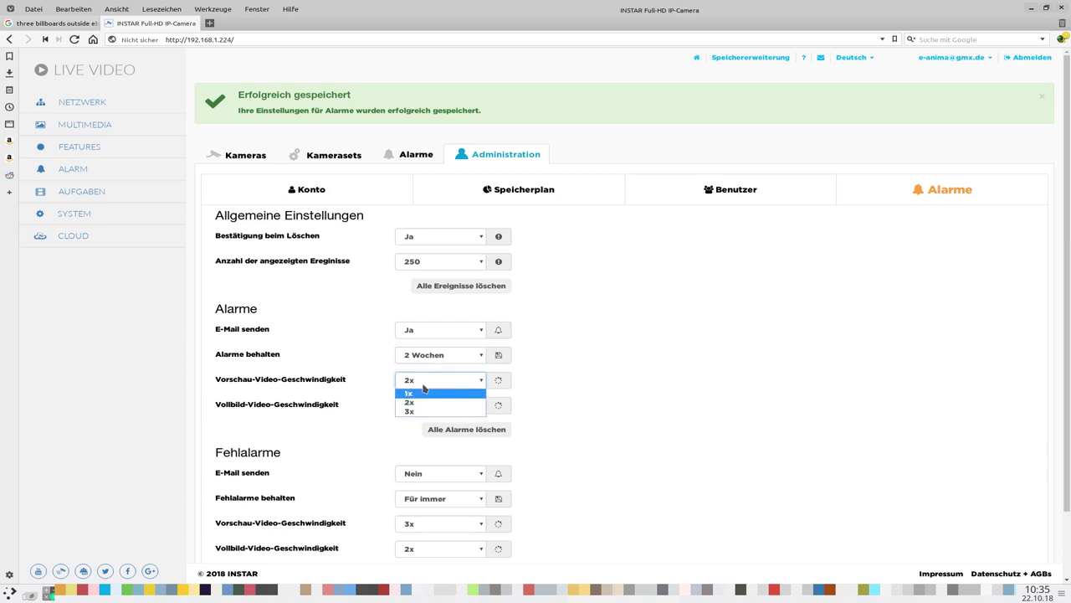
{"action": "left_click", "coordinate": [614, 388]}
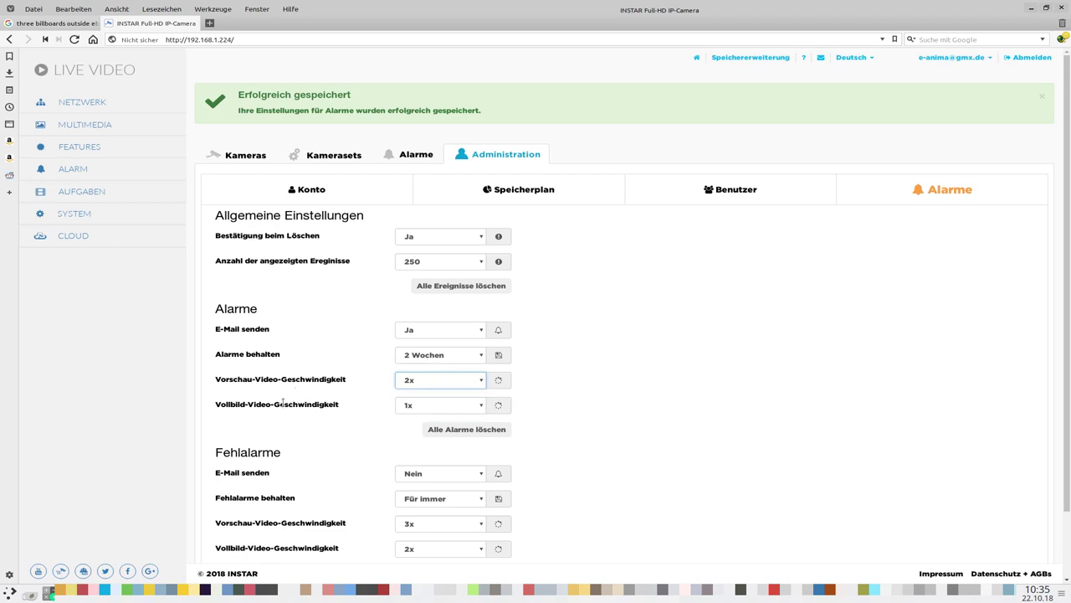
{"action": "left_click", "coordinate": [482, 409]}
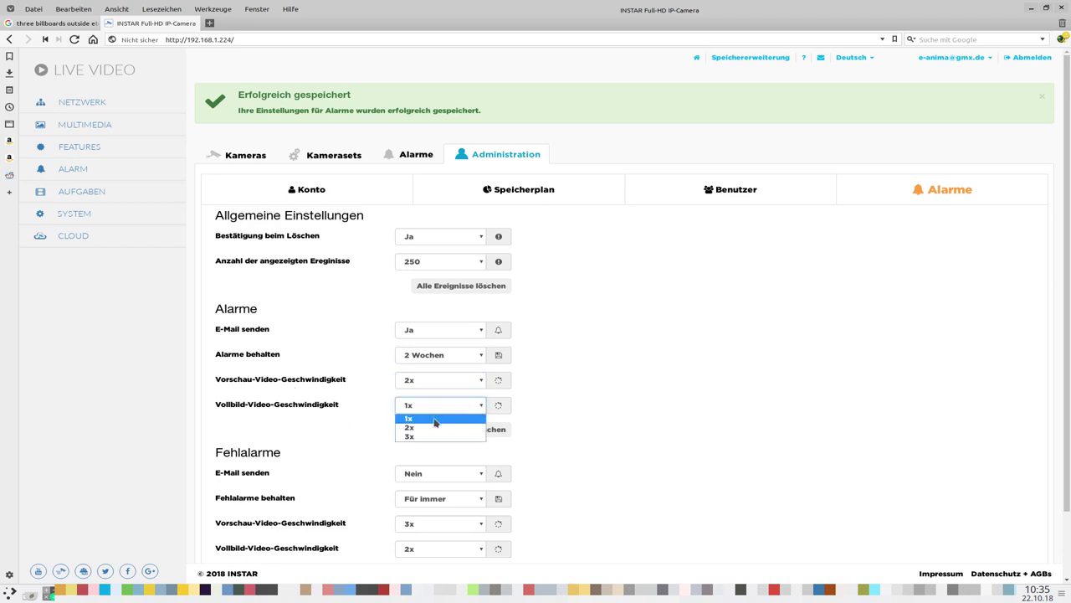
{"action": "left_click", "coordinate": [605, 419]}
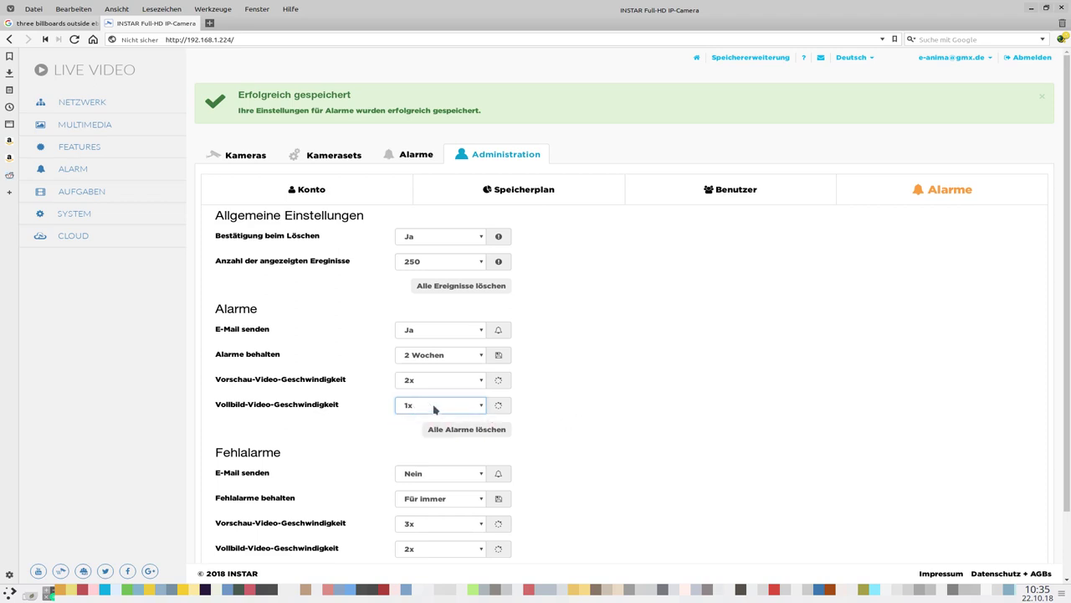
- Review the e-mail sending and retention period options for Fehlalarme
{"action": "scroll", "coordinate": [373, 419], "scroll_direction": "down", "scroll_amount": 1}
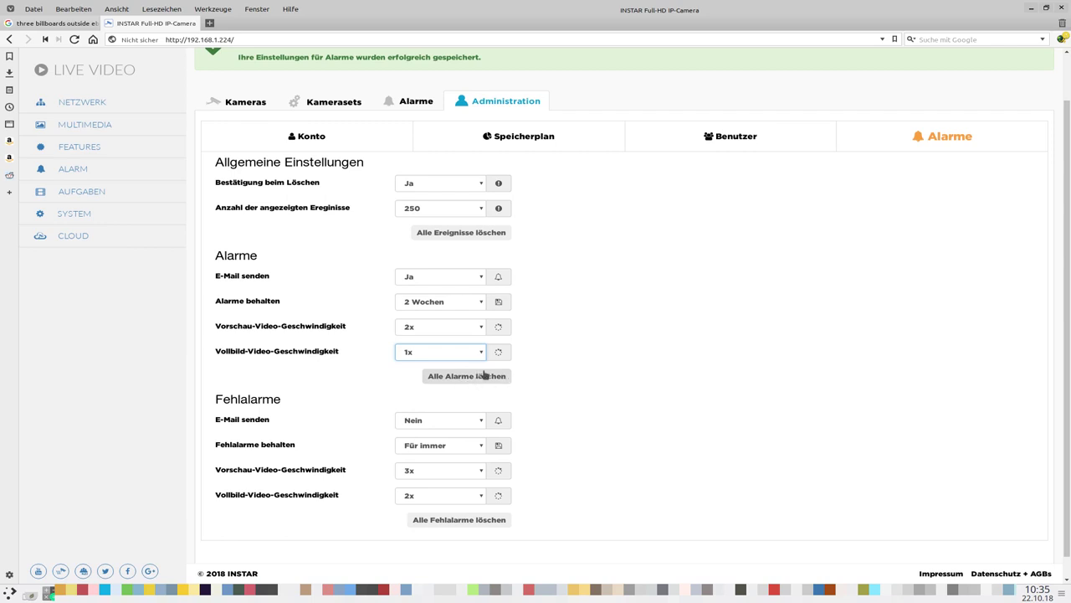
{"action": "scroll", "coordinate": [381, 372], "scroll_direction": "down", "scroll_amount": 1}
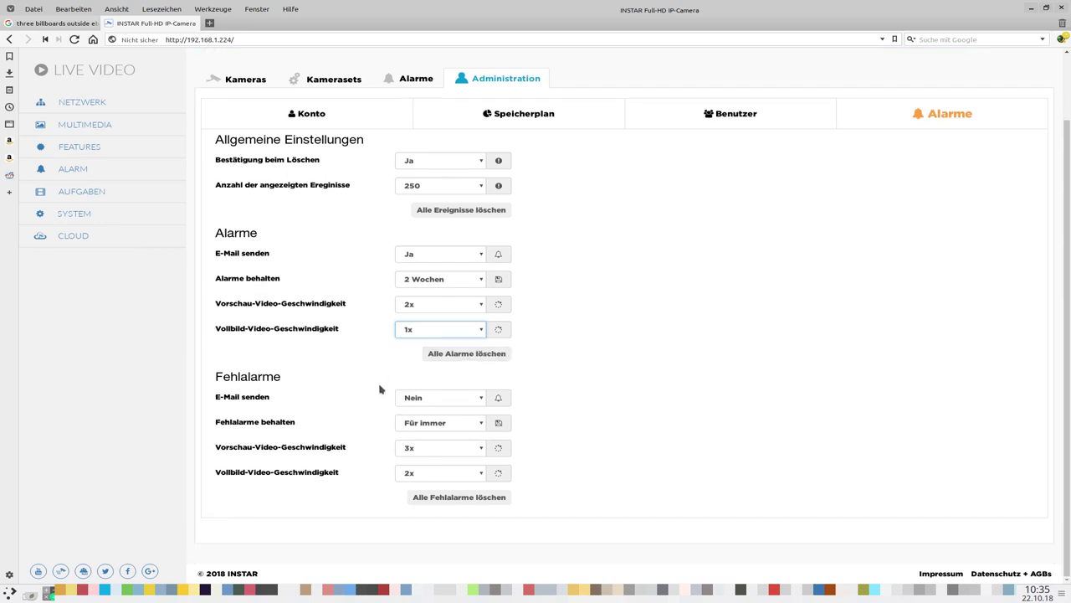
{"action": "left_click", "coordinate": [481, 399]}
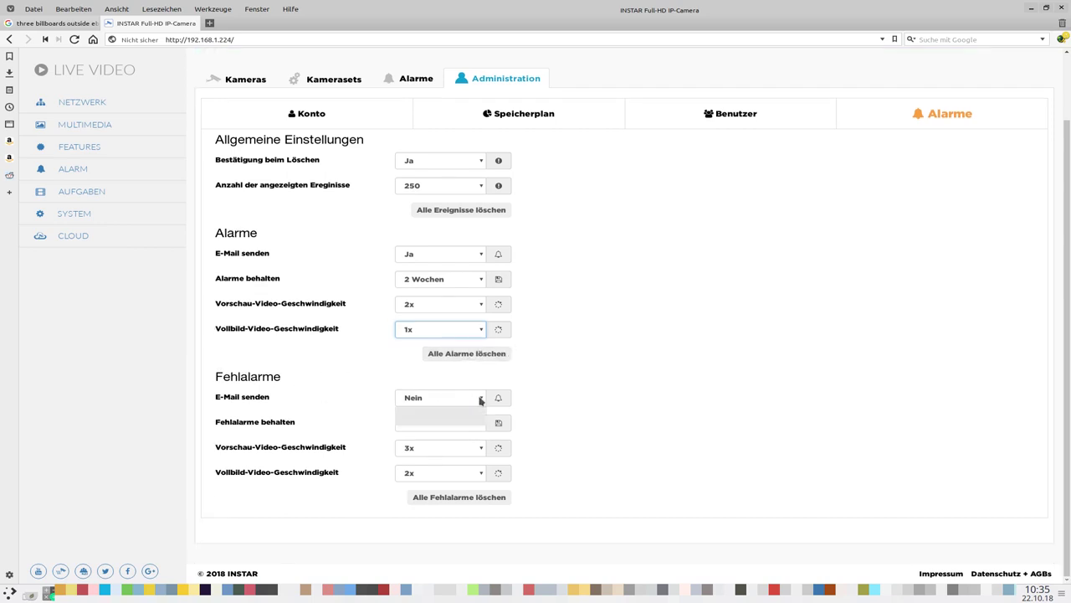
{"action": "left_click", "coordinate": [480, 400]}
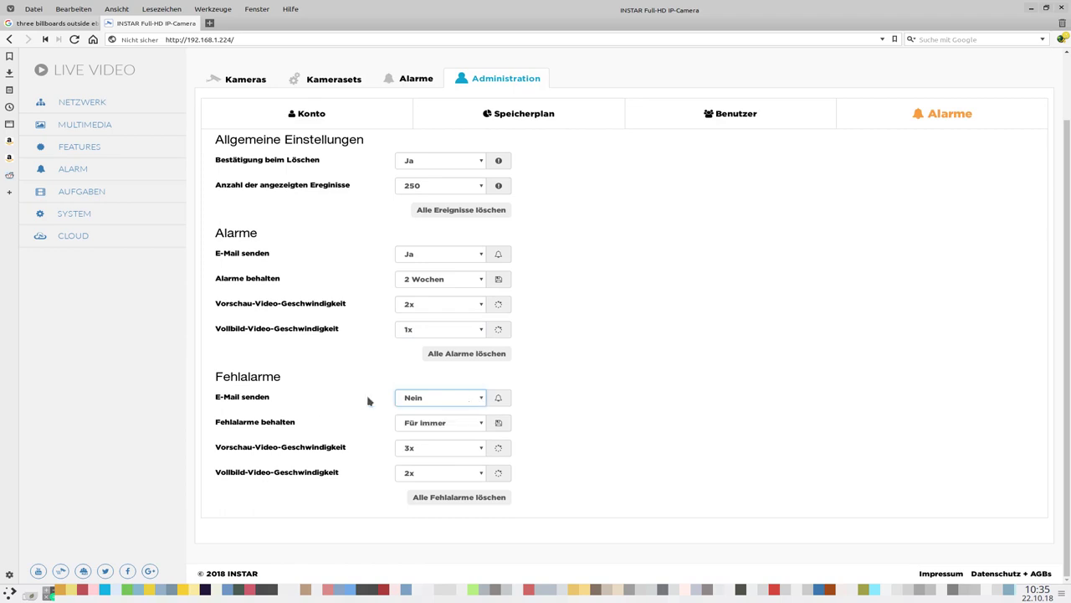
{"action": "left_click", "coordinate": [435, 427]}
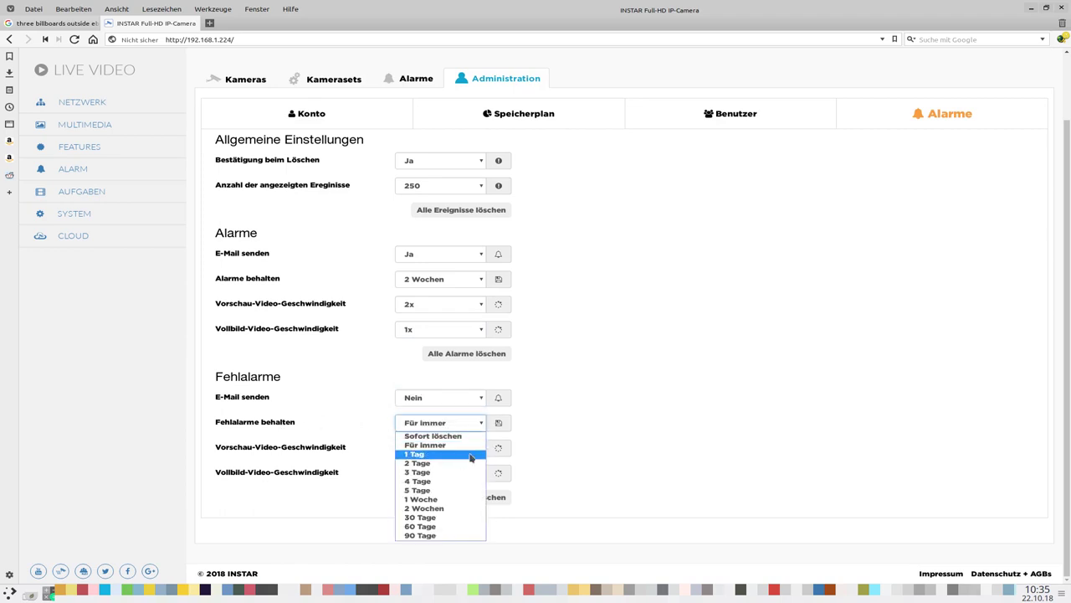
{"action": "left_click", "coordinate": [596, 419]}
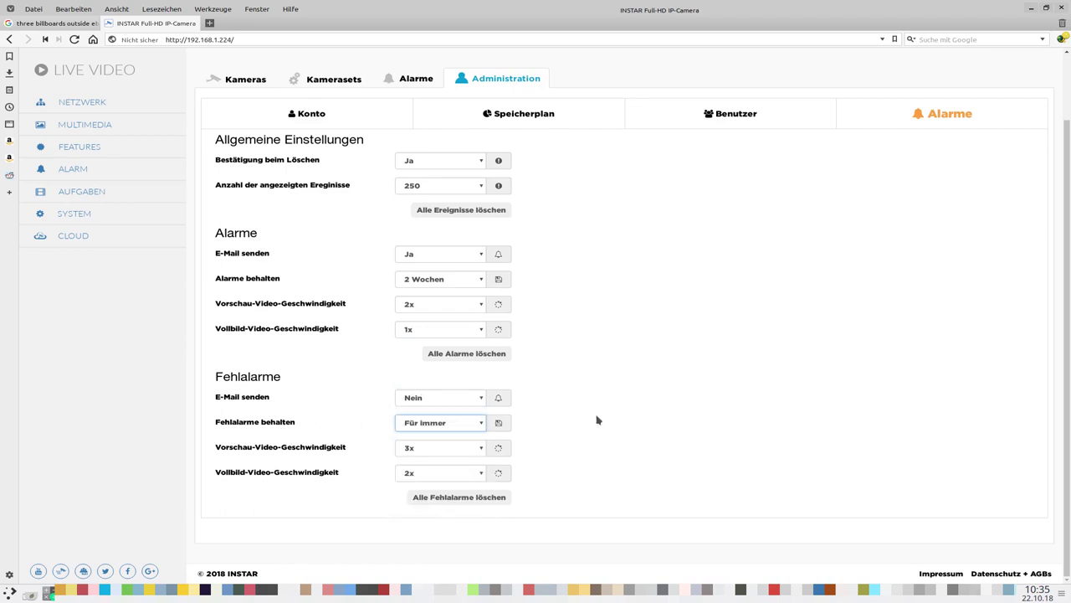
- Review the preview and full-screen video speed options for Fehlalarme
{"action": "left_click", "coordinate": [463, 450]}
{"action": "left_click", "coordinate": [456, 479]}
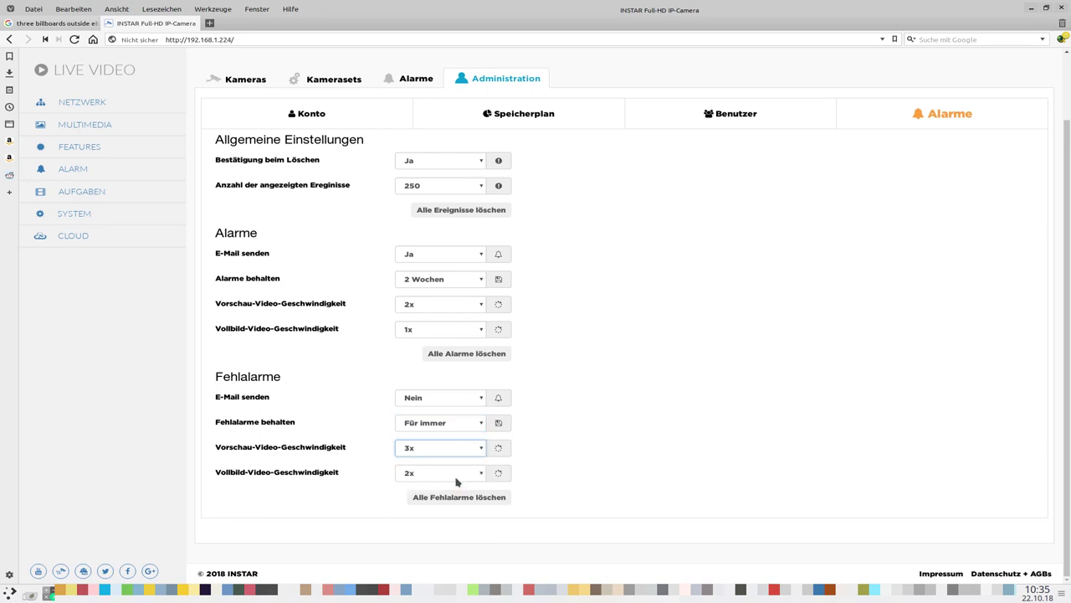
{"action": "left_click", "coordinate": [456, 478]}
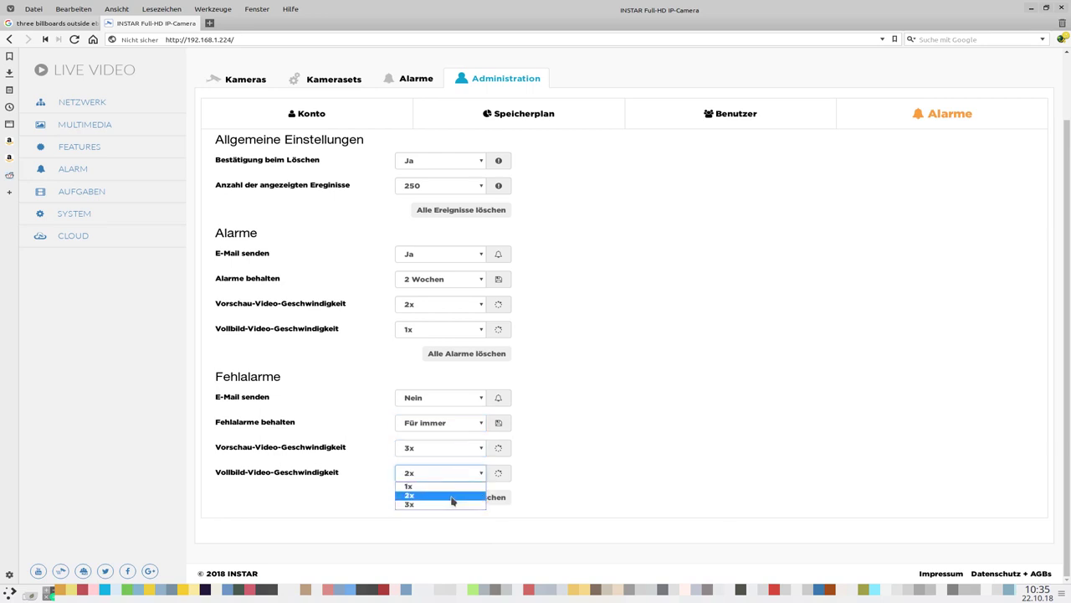
{"action": "left_click", "coordinate": [512, 497]}
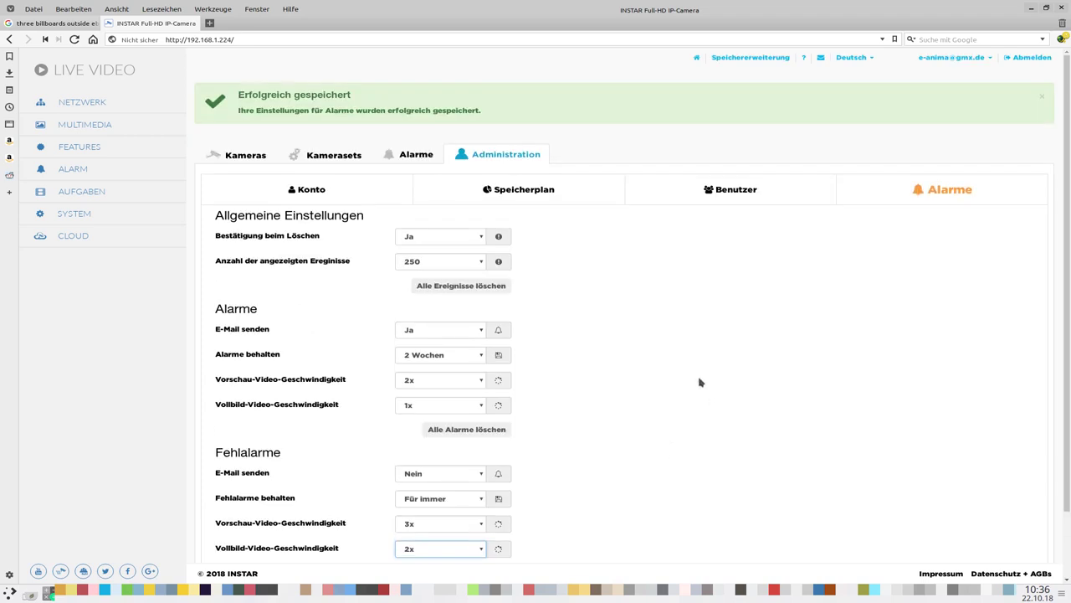
- Look through the recorded alarm events of all cameras on the Alarme page
{"action": "left_click", "coordinate": [414, 155]}
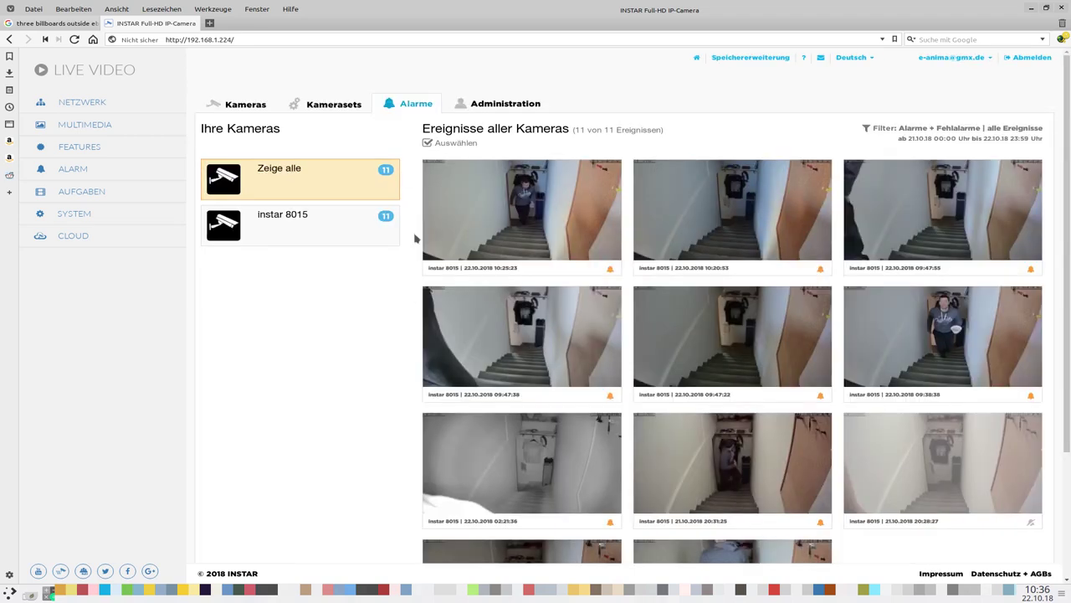
{"action": "scroll", "coordinate": [416, 296], "scroll_direction": "down", "scroll_amount": 3}
{"action": "scroll", "coordinate": [416, 296], "scroll_direction": "up", "scroll_amount": 3}
- Open camera instar 8015 for editing and review its Fehlalarmerkennung options and camera image
{"action": "left_click", "coordinate": [249, 105]}
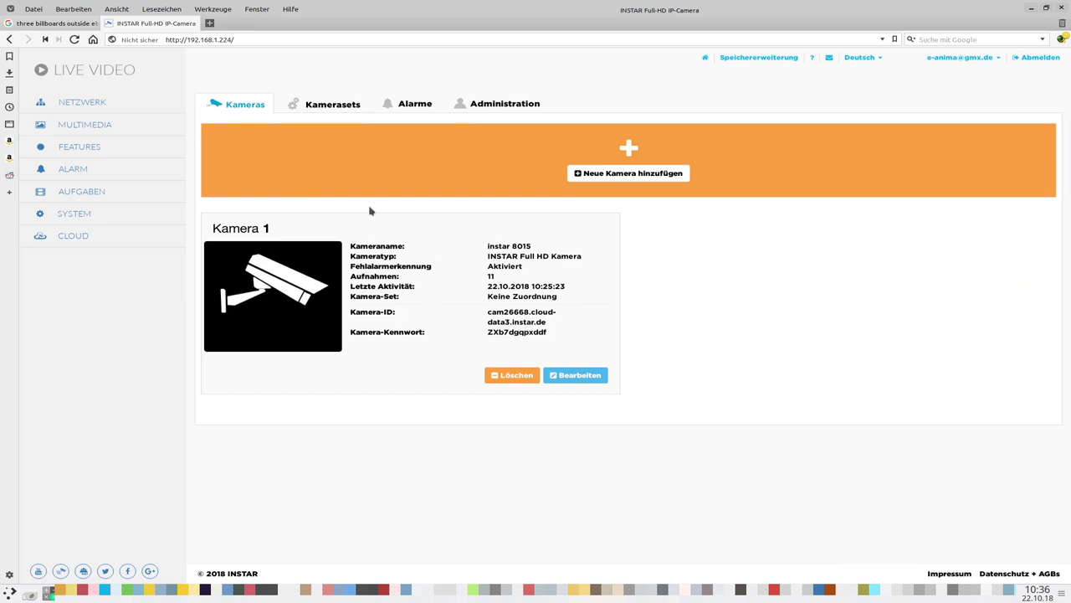
{"action": "left_click", "coordinate": [589, 377]}
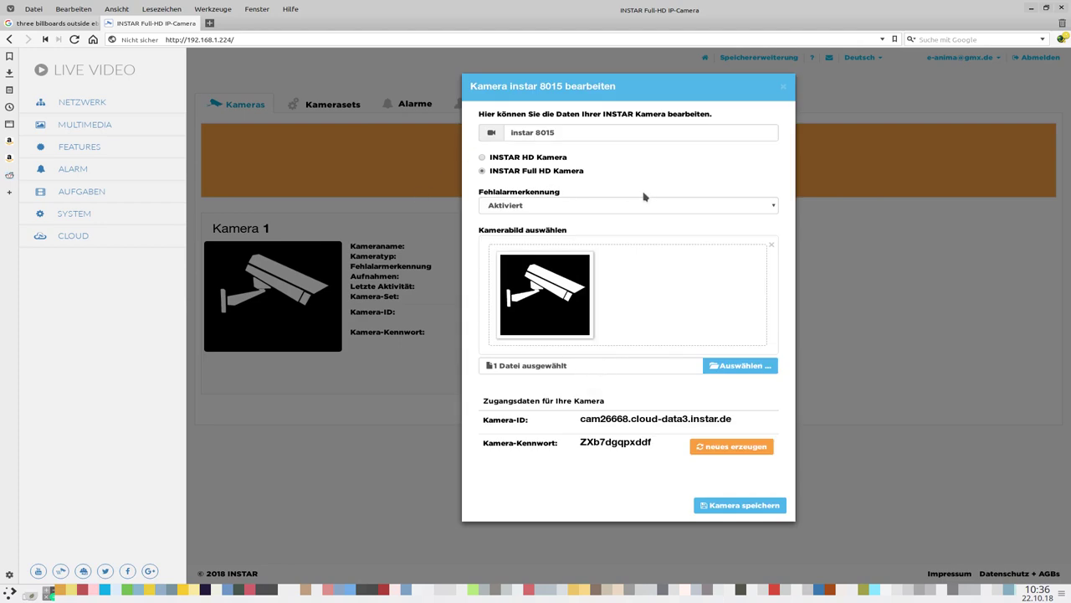
{"action": "left_click", "coordinate": [775, 207]}
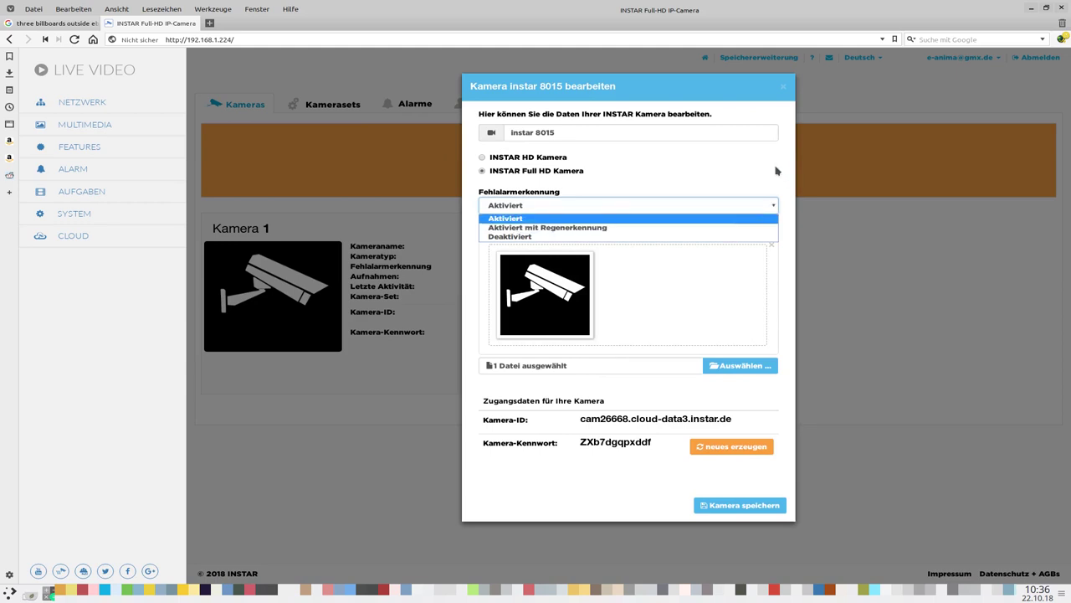
{"action": "left_click", "coordinate": [775, 172]}
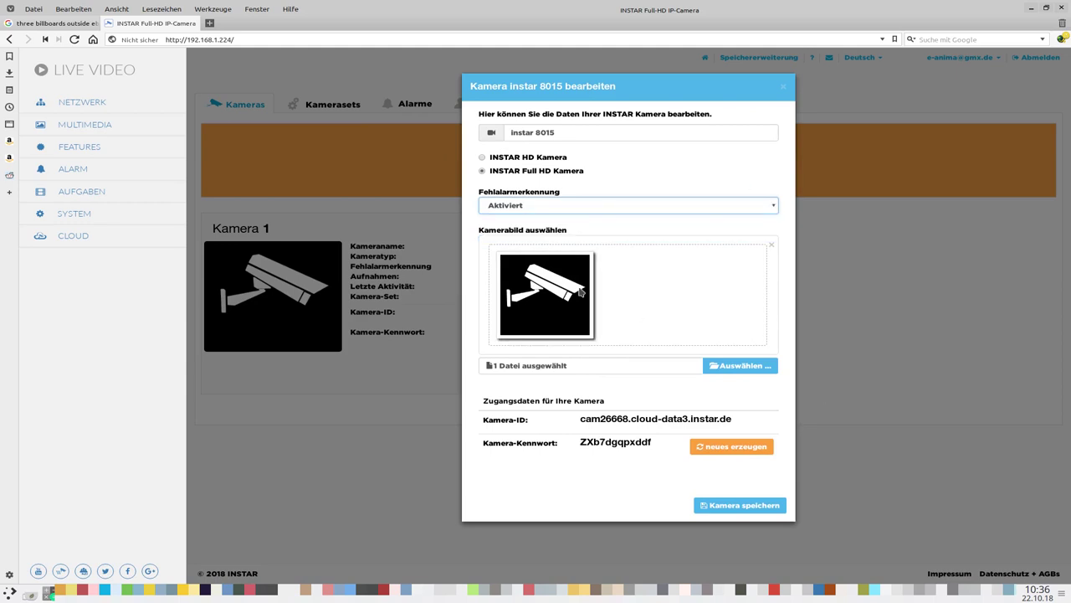
{"action": "left_click_drag", "start_coordinate": [549, 301], "coordinate": [573, 291]}
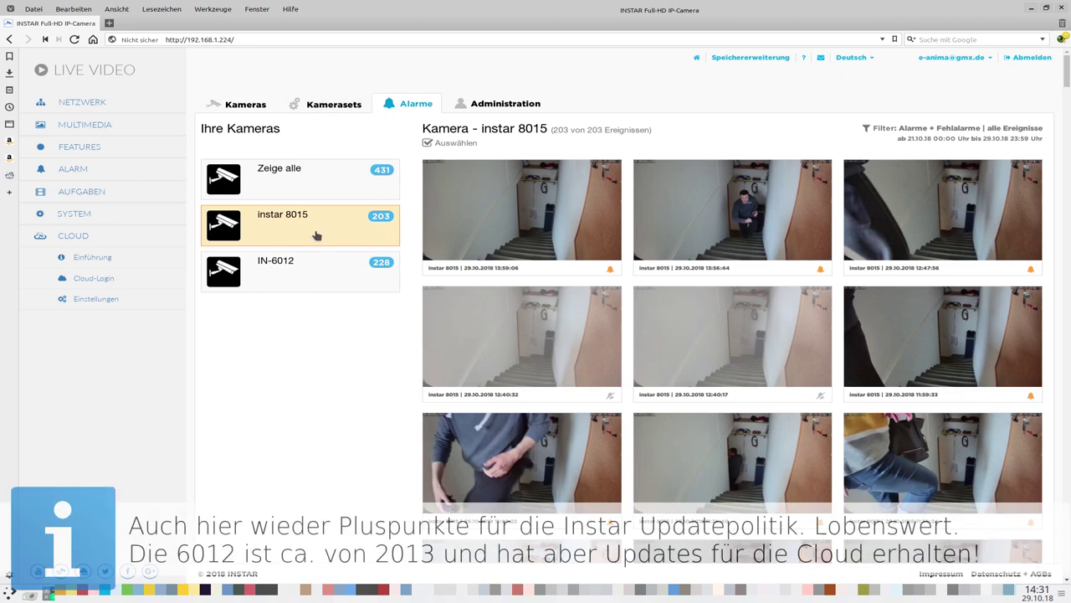
- View the alarm events of camera IN-6012 and those of instar 8015 in turn
{"action": "left_click", "coordinate": [304, 276]}
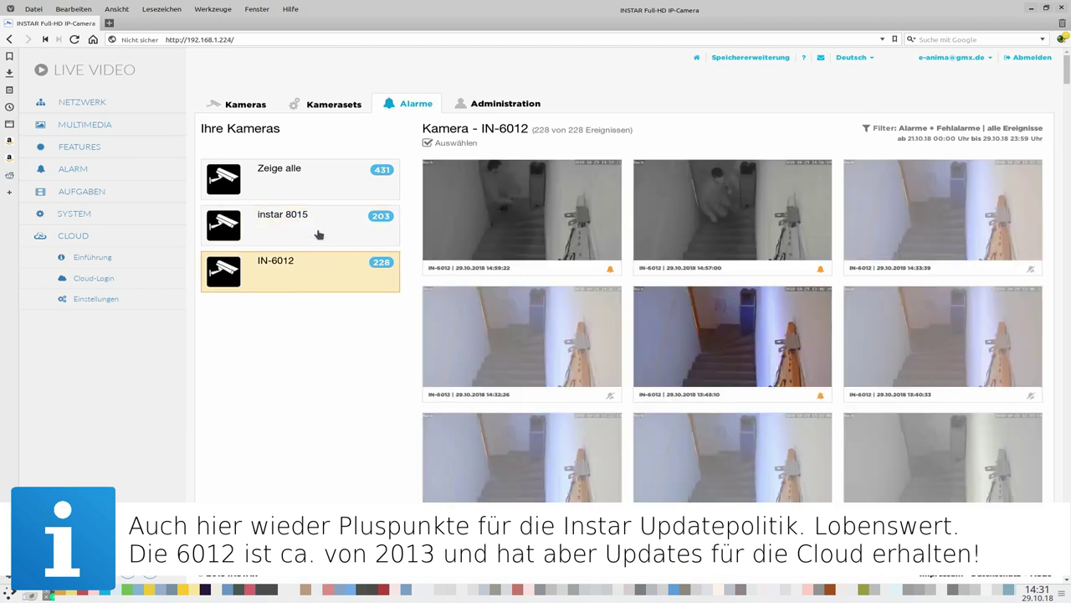
{"action": "left_click", "coordinate": [319, 235]}
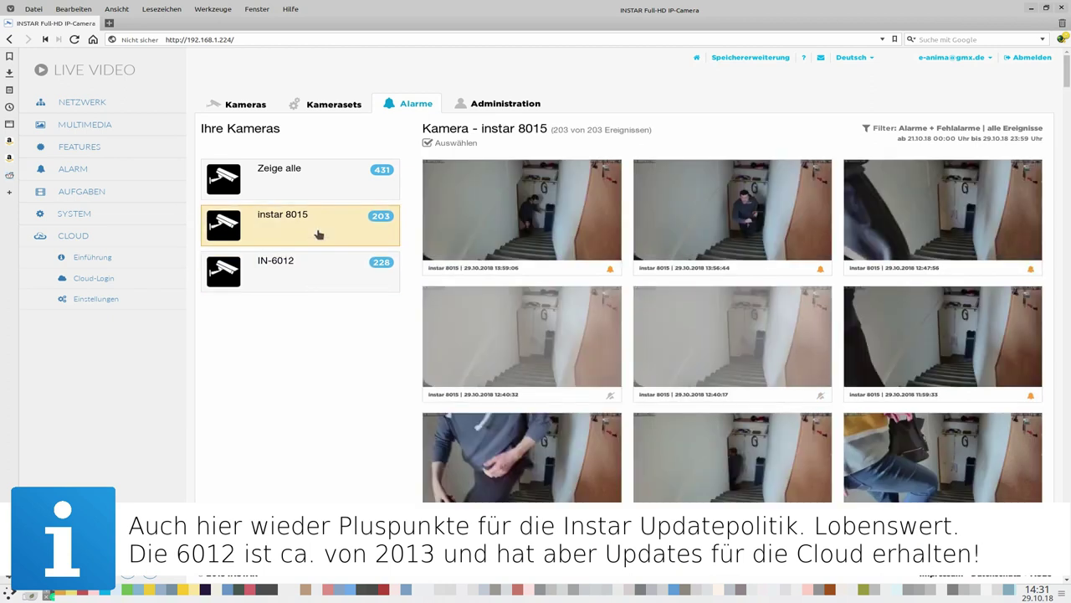
- Create a new Kameraset named Dachgeschoss
{"action": "left_click", "coordinate": [319, 106]}
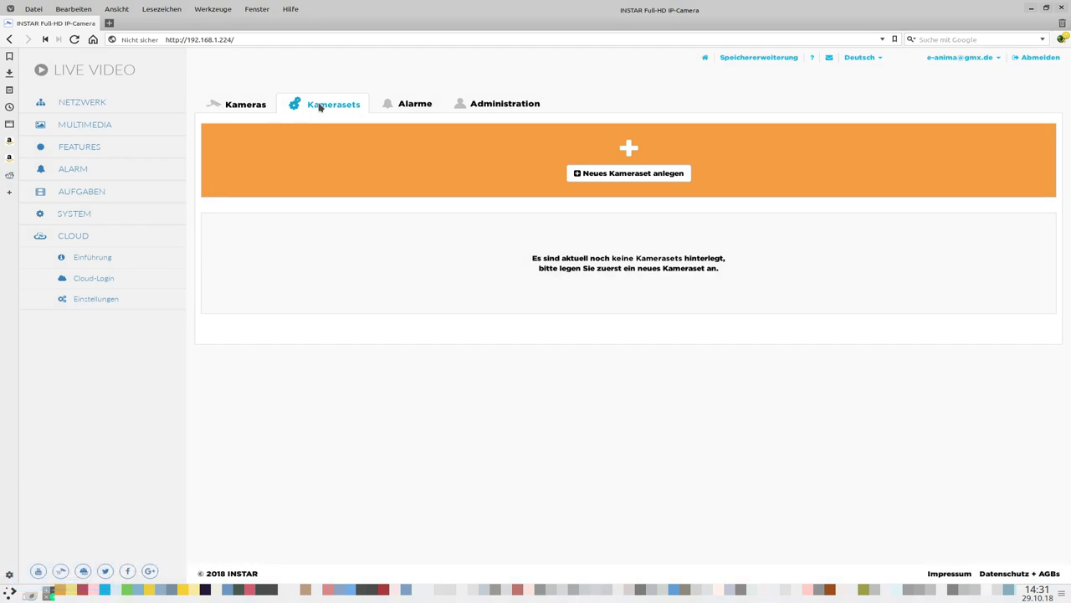
{"action": "left_click", "coordinate": [636, 174]}
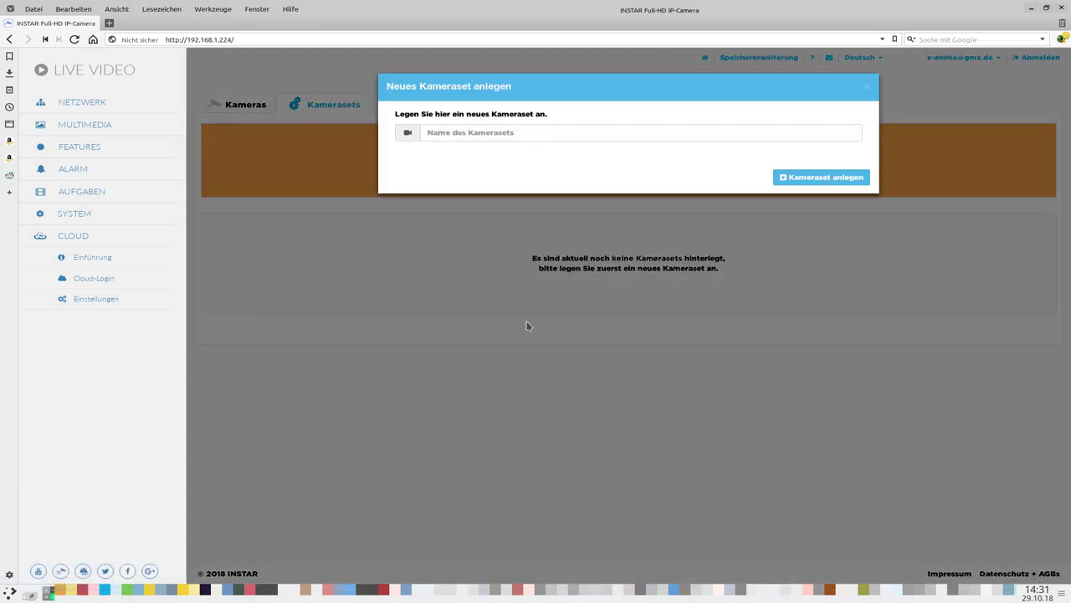
{"action": "left_click", "coordinate": [501, 134]}
{"action": "type", "text": "Dach"}
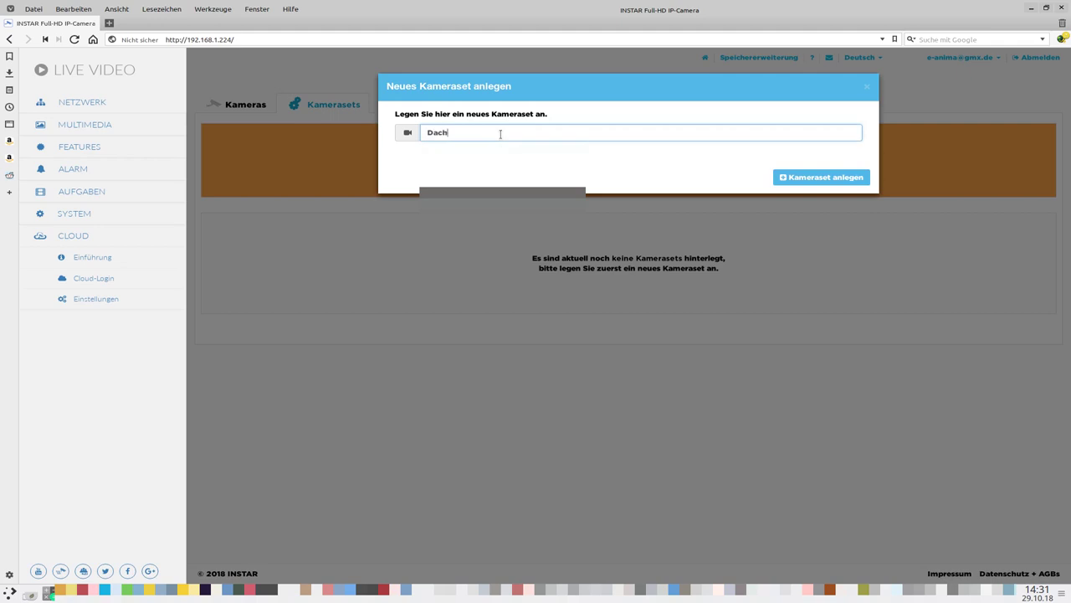
{"action": "type", "text": "geschoo"}
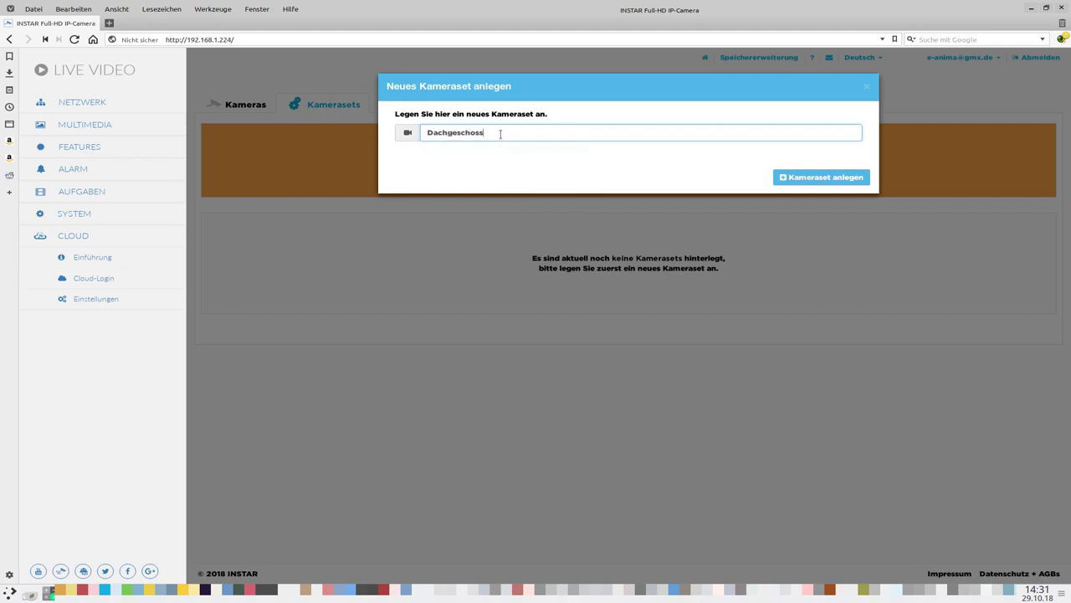
{"action": "type", "text": "s"}
{"action": "left_click", "coordinate": [820, 176]}
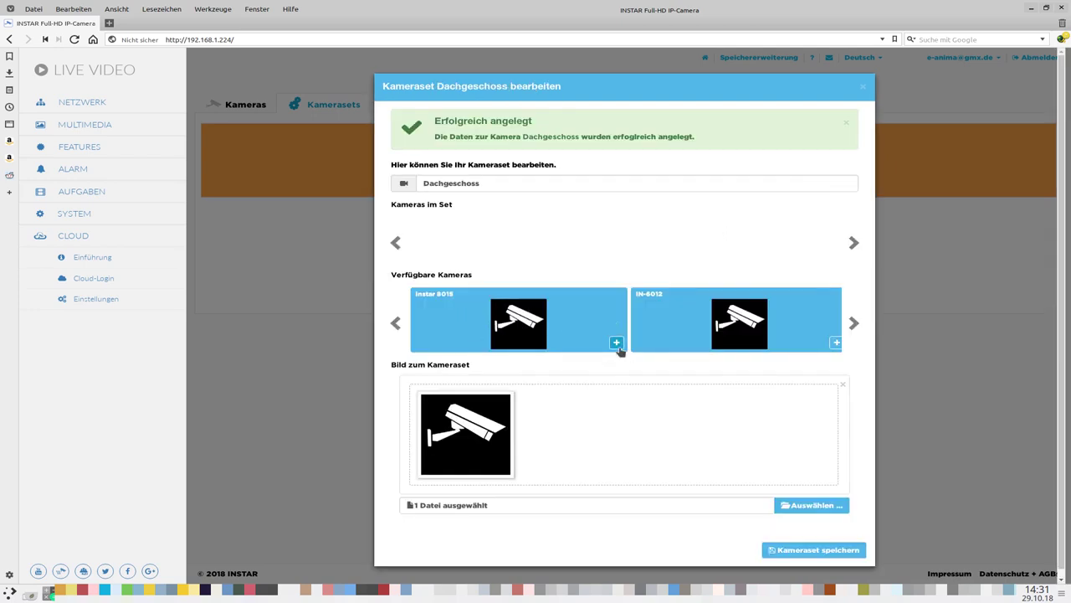
- Add cameras instar 8015 and IN-6012 to the Dachgeschoss Kameraset, save it, and check its settings
{"action": "left_click_drag", "start_coordinate": [505, 324], "coordinate": [737, 249]}
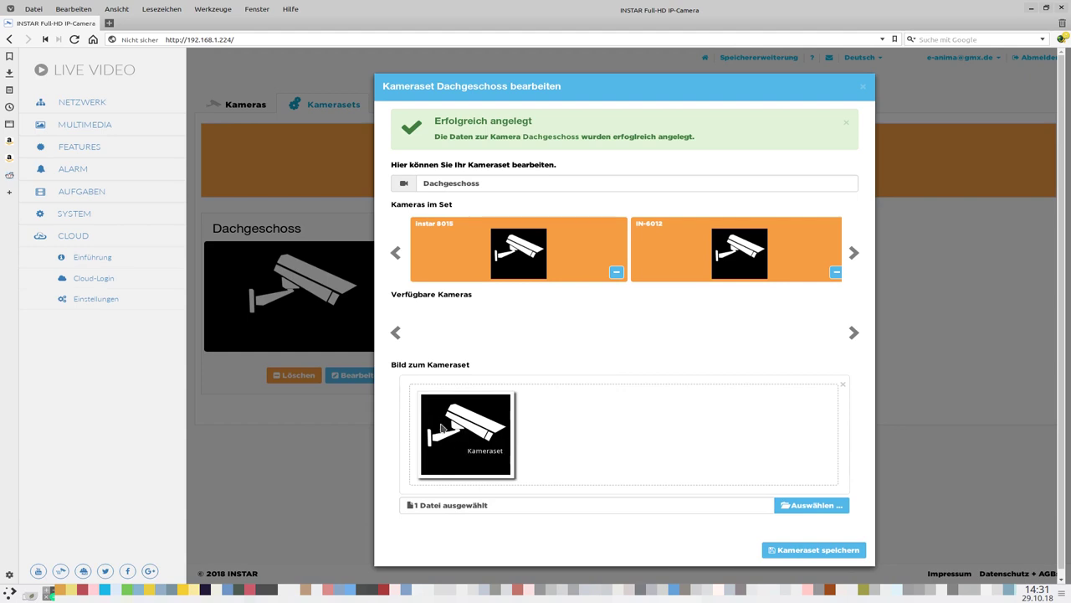
{"action": "left_click", "coordinate": [816, 552]}
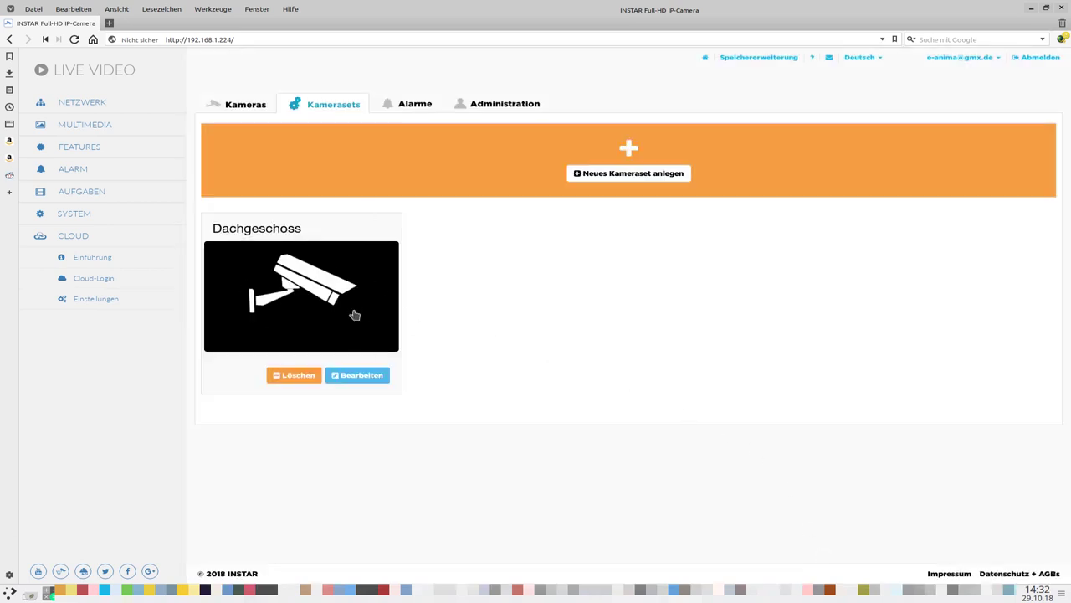
{"action": "left_click", "coordinate": [359, 375]}
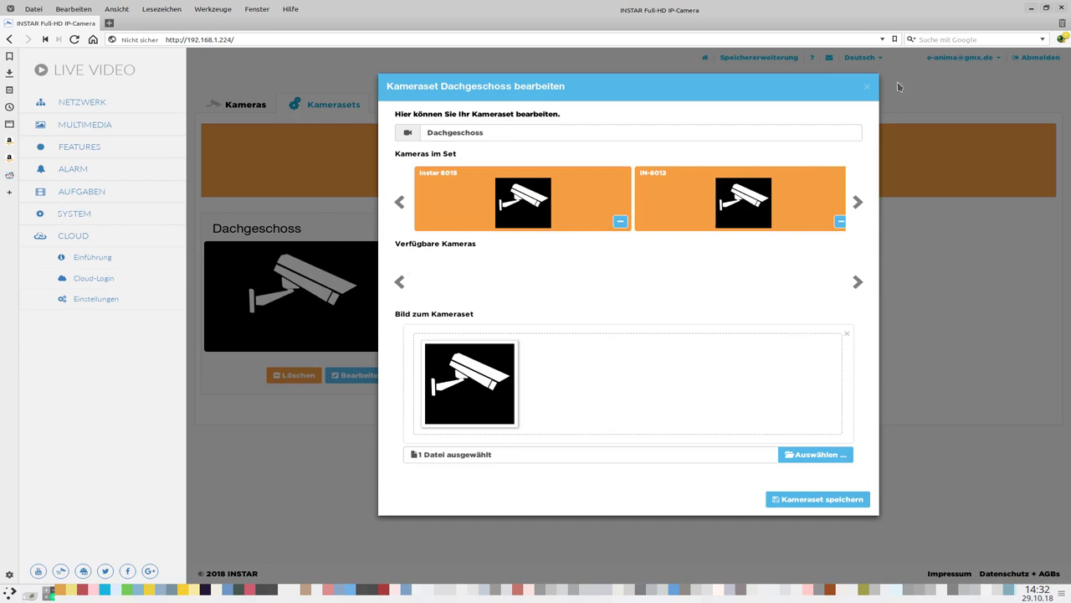
{"action": "left_click", "coordinate": [866, 86]}
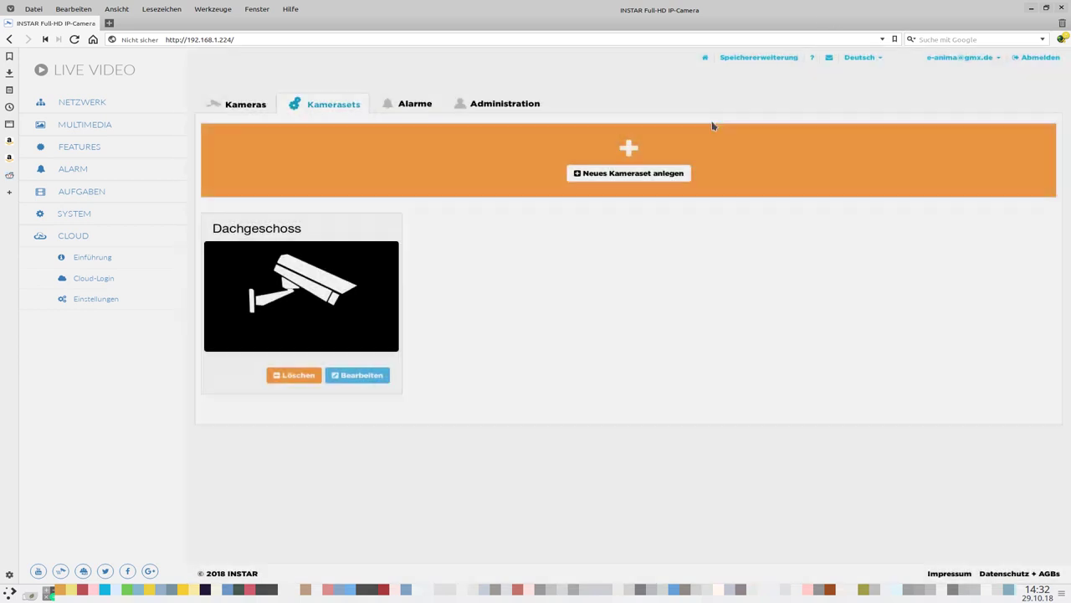
- View the alarm events of Kameraset Dachgeschoss and of camera instar 8015, and enlarge the 29.10.2018 12:40:32 recording
{"action": "left_click", "coordinate": [407, 105]}
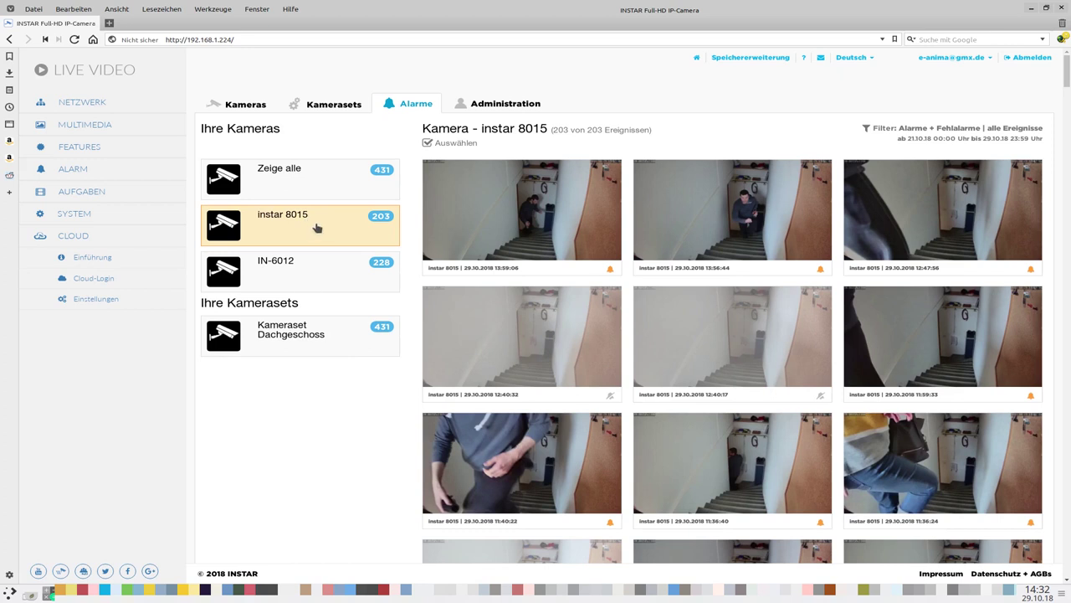
{"action": "left_click", "coordinate": [306, 336]}
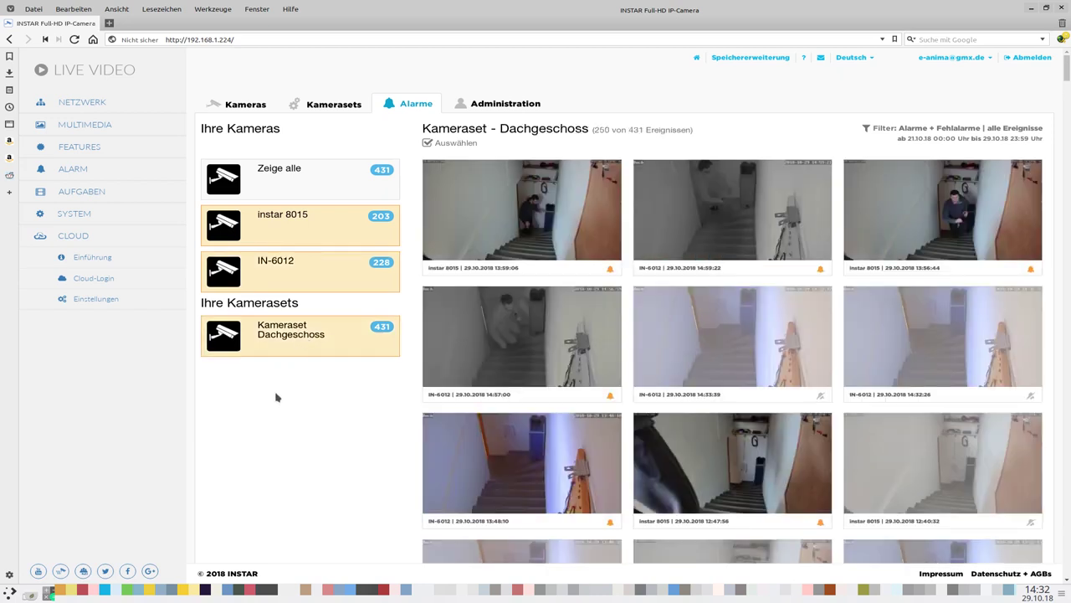
{"action": "left_click", "coordinate": [277, 225]}
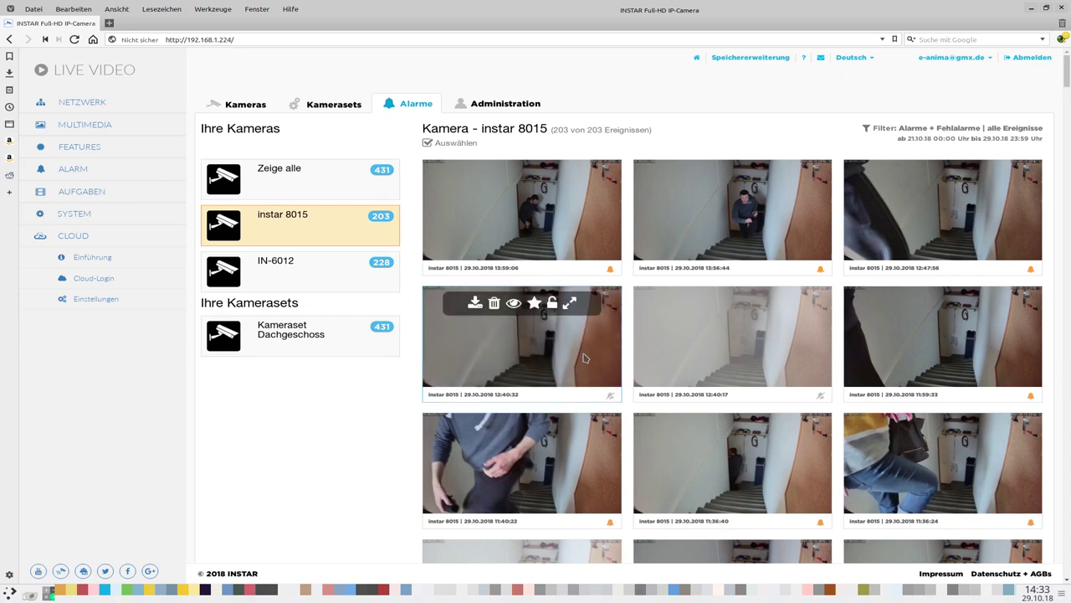
{"action": "left_click", "coordinate": [576, 303]}
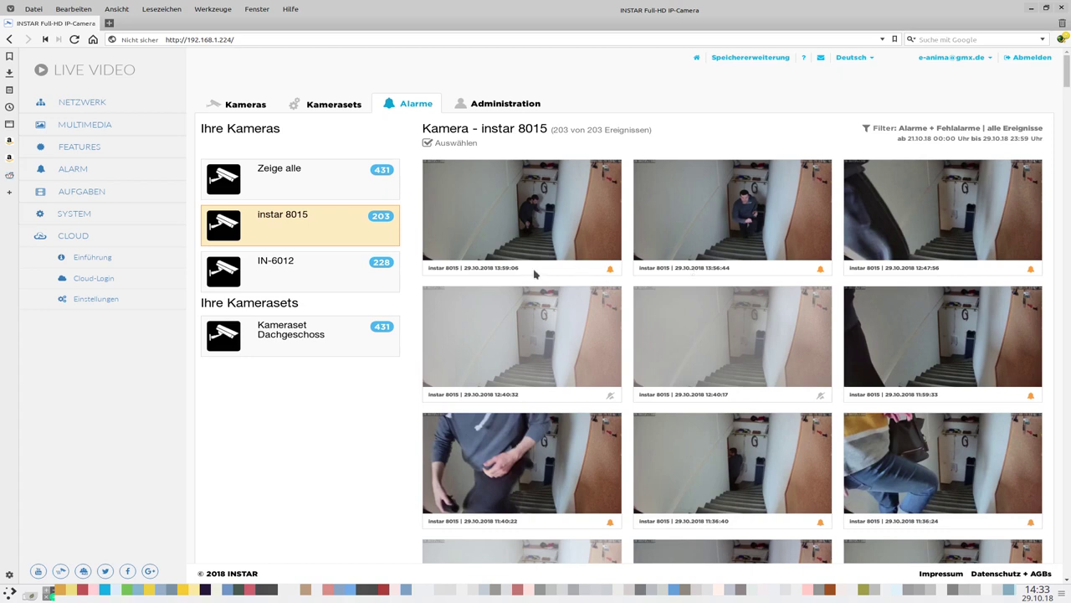
- Open camera instar 8015 for editing and look through its Fehlalarmerkennung options without saving changes
{"action": "left_click", "coordinate": [262, 111]}
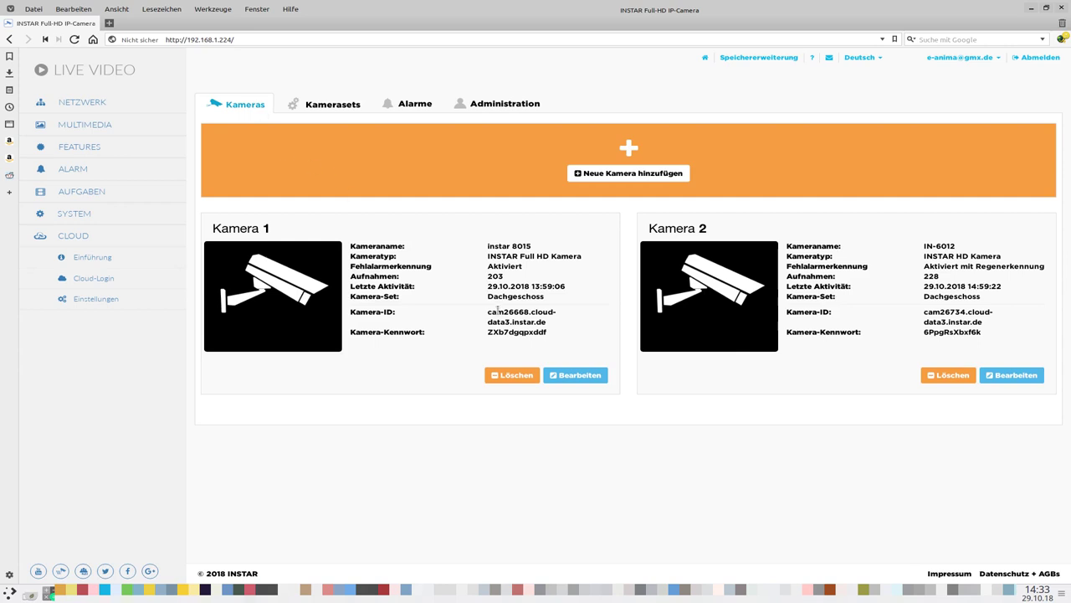
{"action": "left_click", "coordinate": [575, 378]}
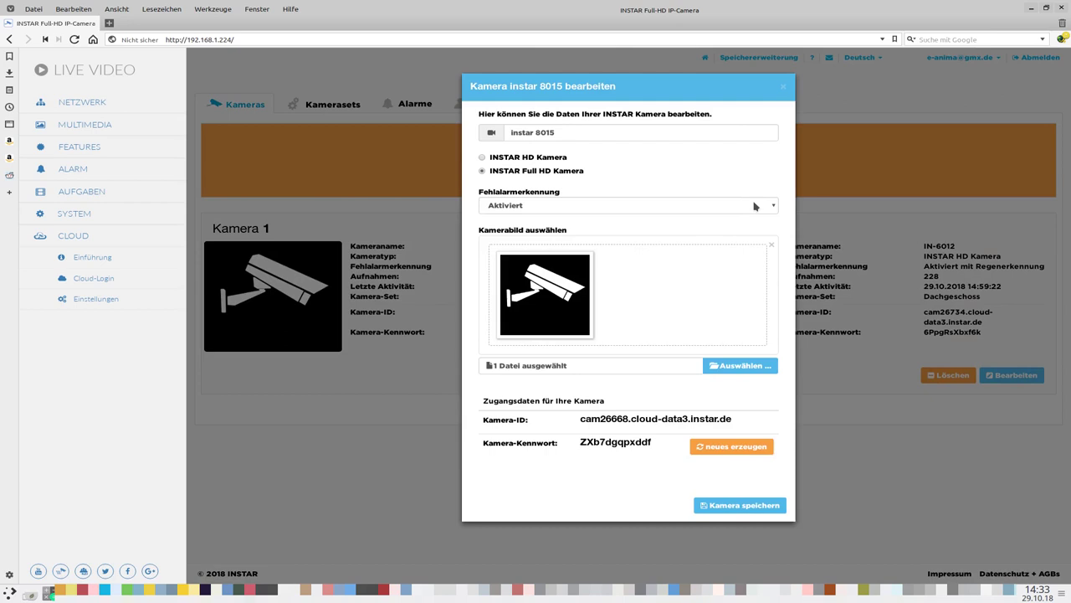
{"action": "left_click", "coordinate": [770, 206]}
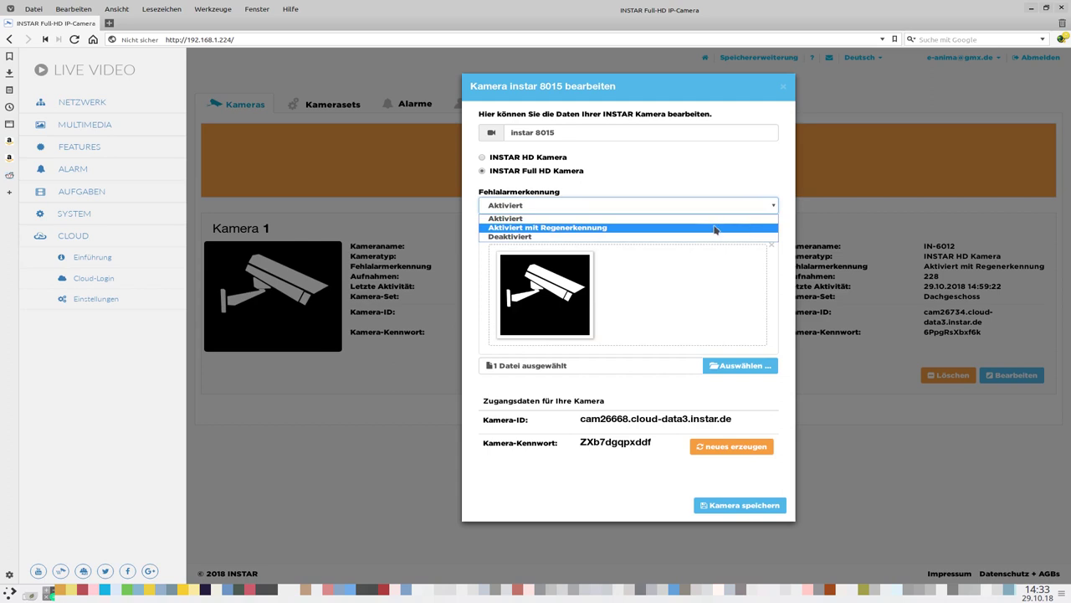
{"action": "left_click", "coordinate": [740, 177]}
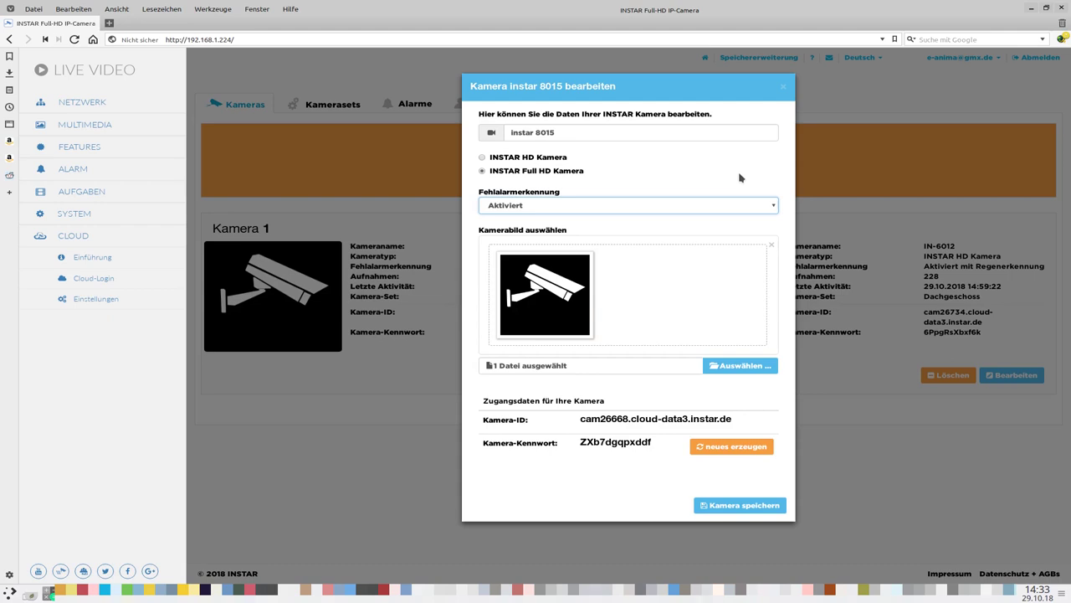
{"action": "left_click", "coordinate": [783, 87]}
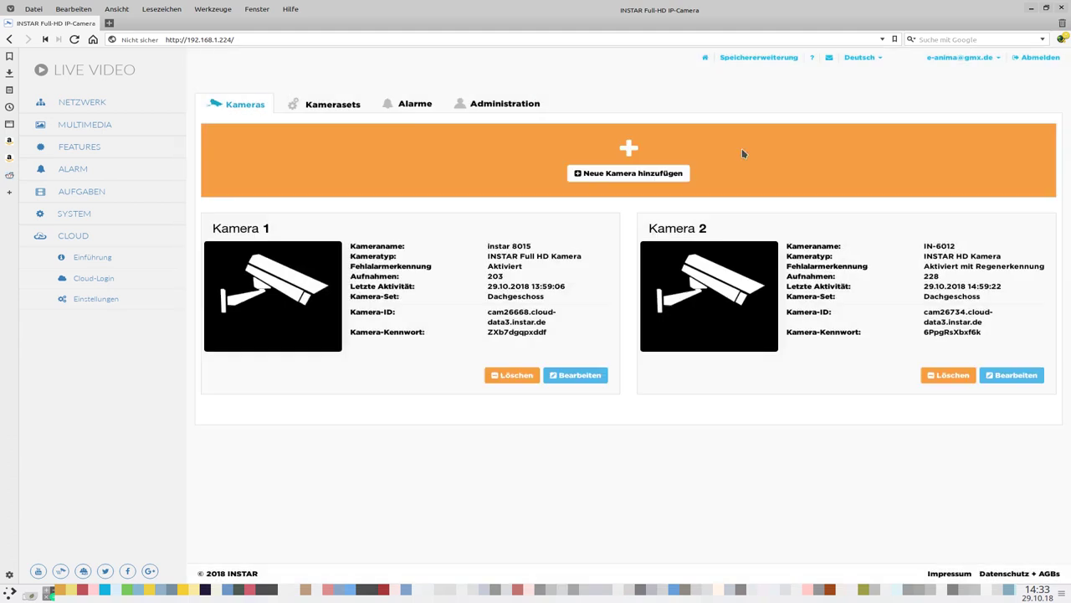
- Review the event type, status, date and time options of the alarm event filter for instar 8015
{"action": "left_click", "coordinate": [406, 107]}
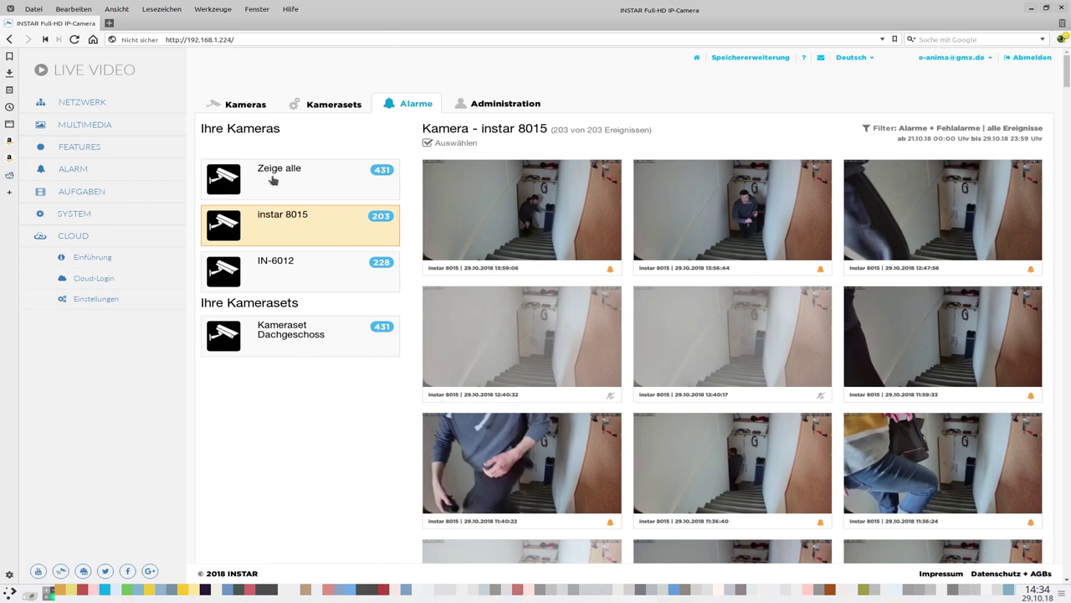
{"action": "left_click", "coordinate": [920, 134]}
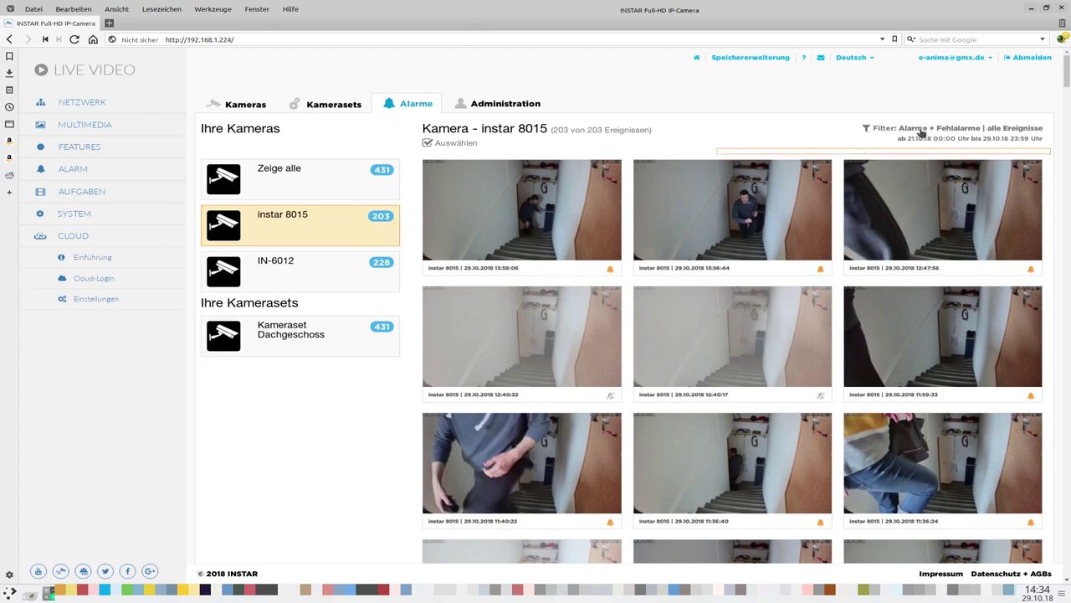
{"action": "left_click", "coordinate": [855, 172]}
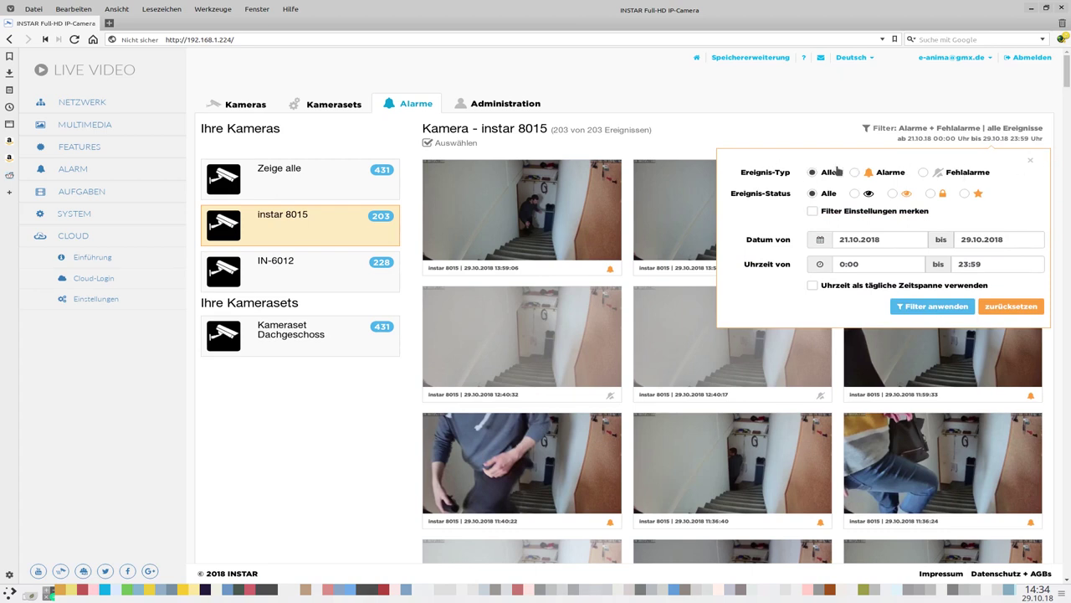
{"action": "left_click", "coordinate": [1030, 160]}
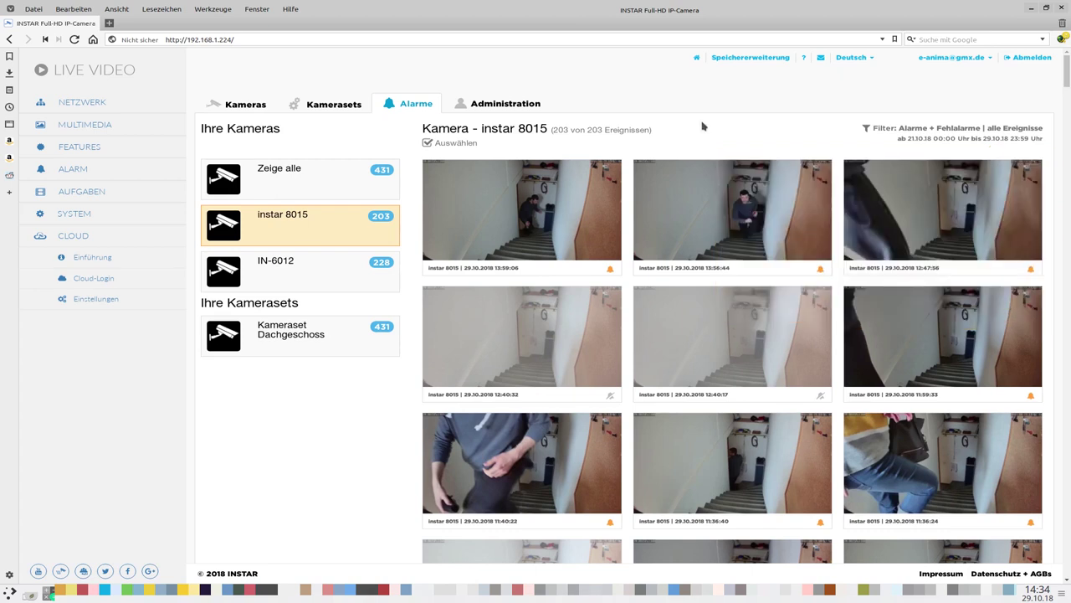
- Check the Speicherplan overview in the Administration area and return to the alarm events
{"action": "left_click", "coordinate": [516, 110]}
{"action": "left_click", "coordinate": [483, 102]}
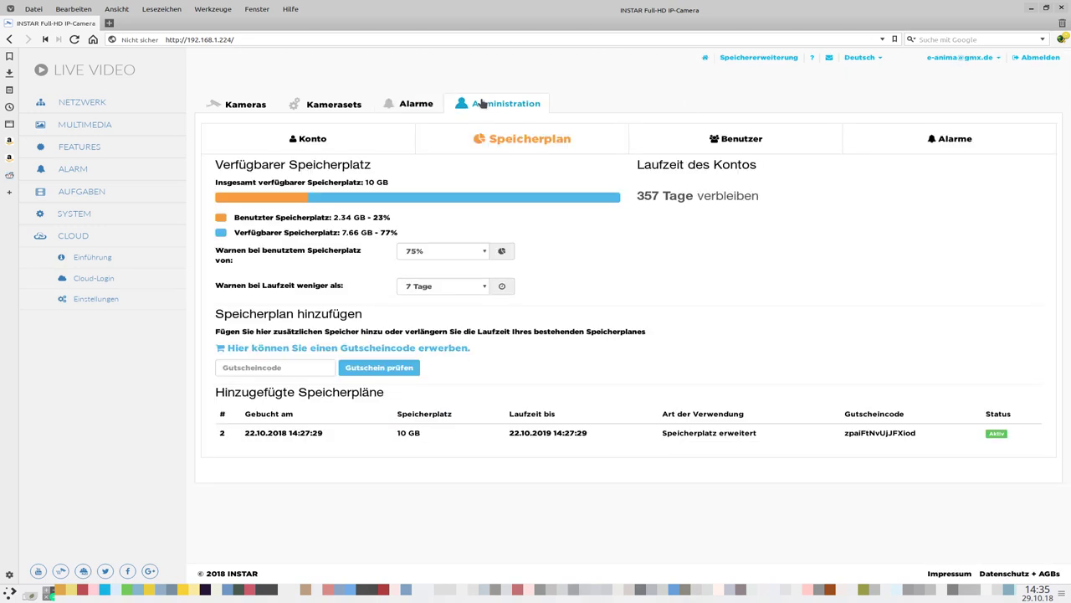
{"action": "left_click", "coordinate": [403, 104]}
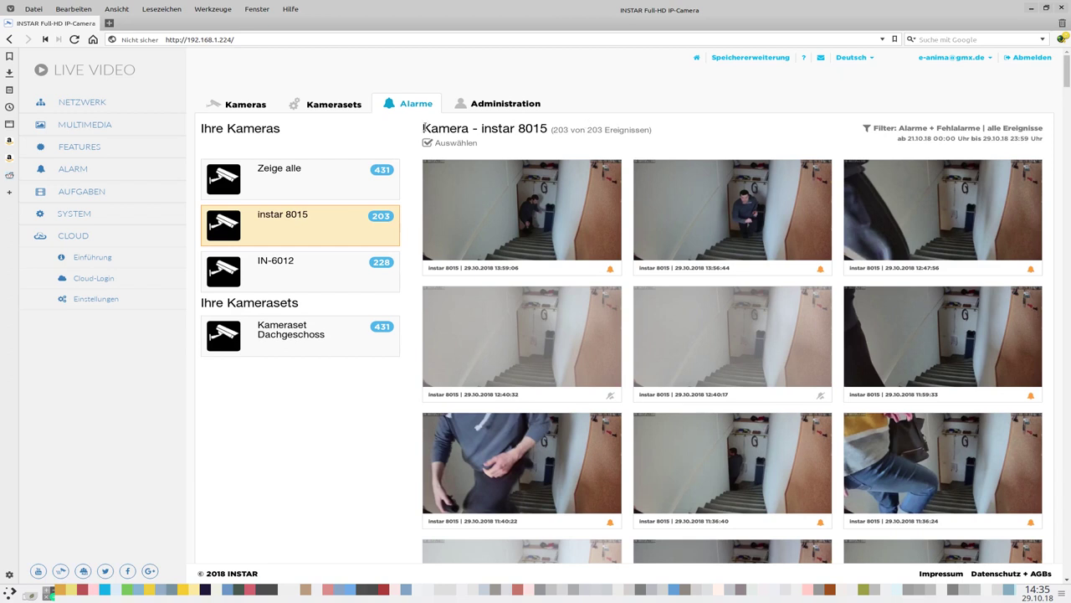
- Preview the instar 8015 false-alarm recordings of 29.10.2018 at 12:40:32 and 12:40:17
{"action": "left_click_drag", "start_coordinate": [424, 128], "coordinate": [678, 135]}
{"action": "left_click", "coordinate": [690, 134]}
{"action": "left_click", "coordinate": [536, 348]}
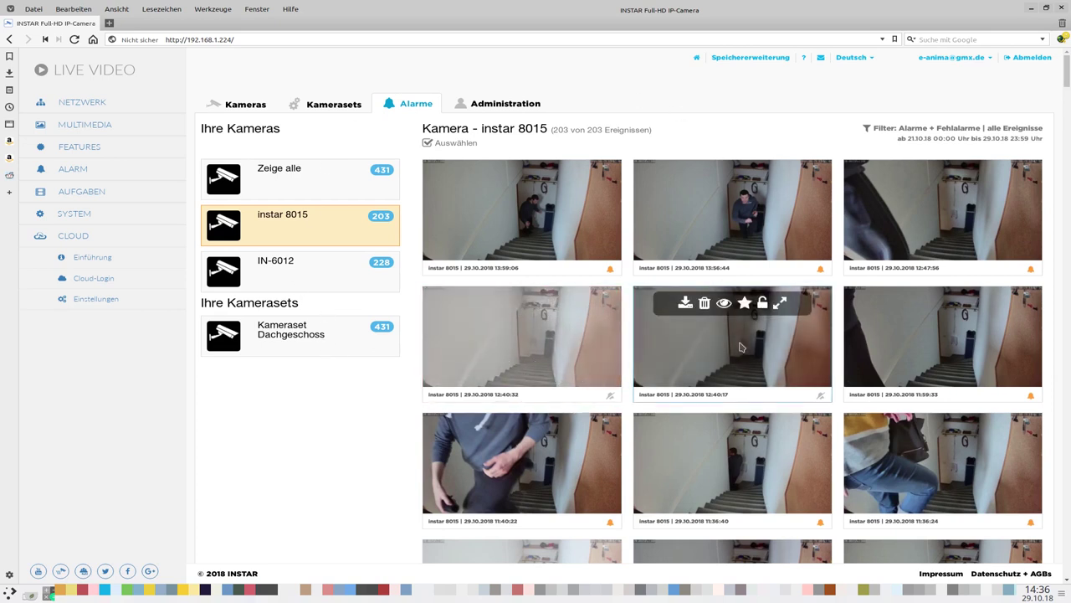
{"action": "left_click", "coordinate": [713, 341]}
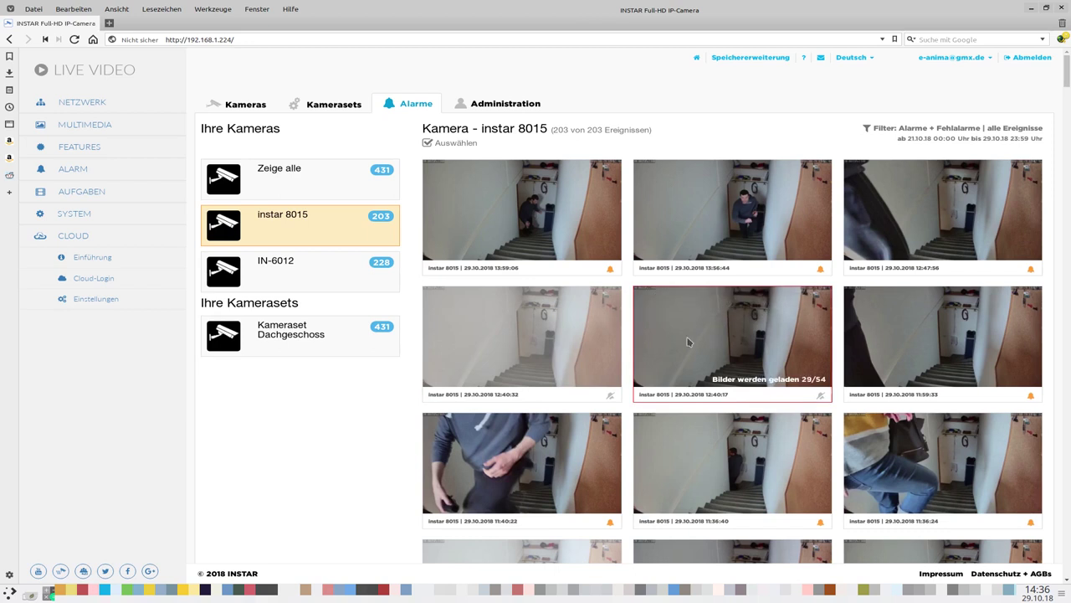